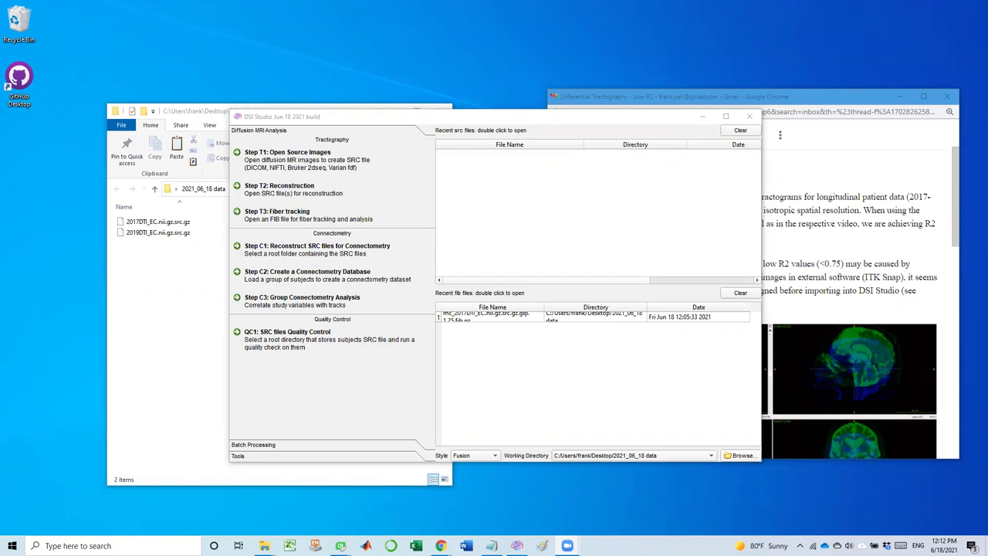
Arrange the email, DSI Studio and file explorer windows to check the data file details
click(804, 98)
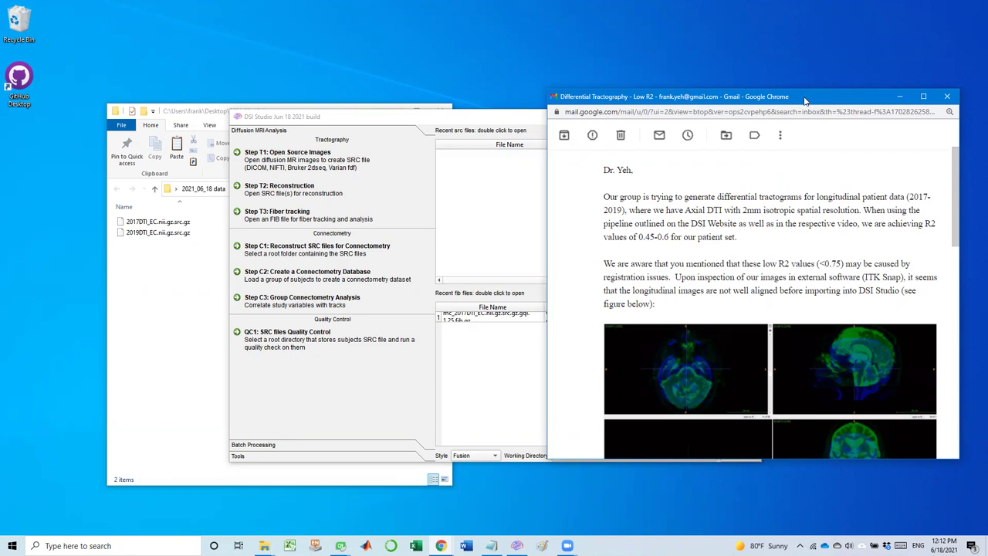
mouse_move(804, 100)
mouse_down()
mouse_move(812, 141)
mouse_move(812, 101)
mouse_up()
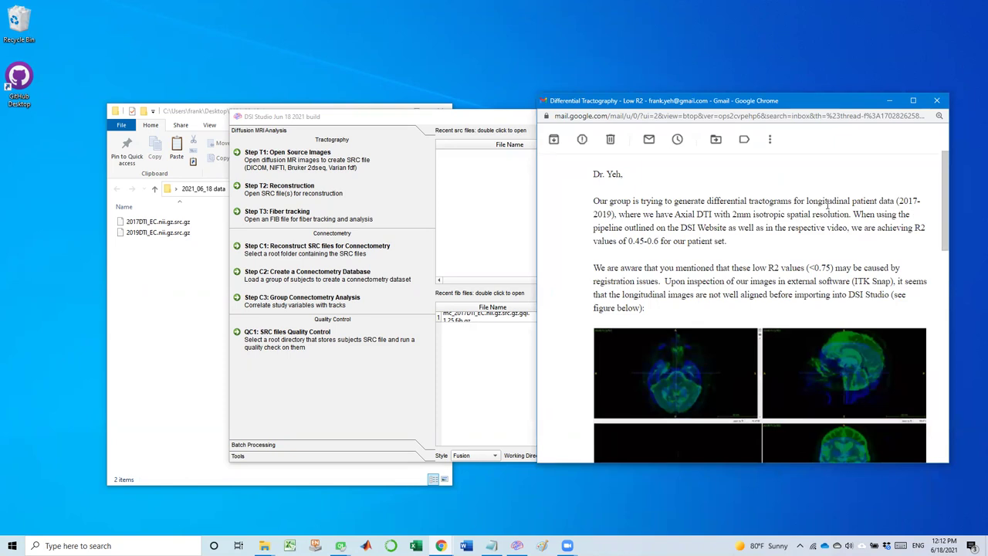
click(506, 120)
drag(511, 125, 517, 131)
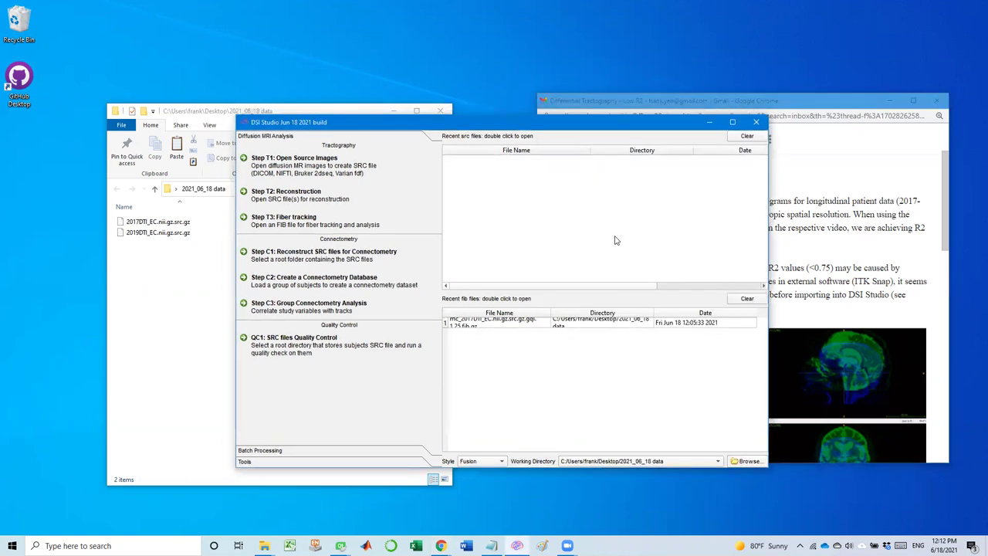
click(176, 312)
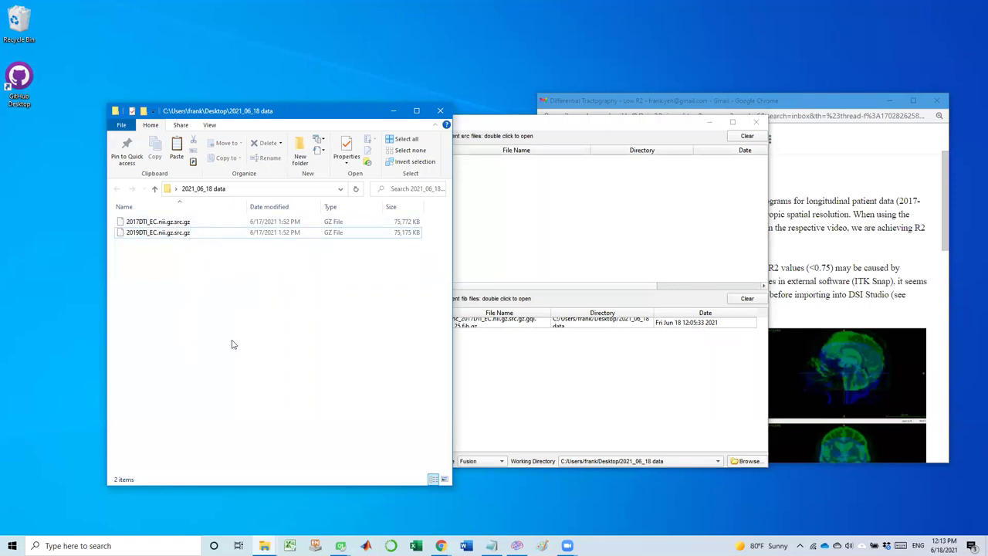
click(535, 124)
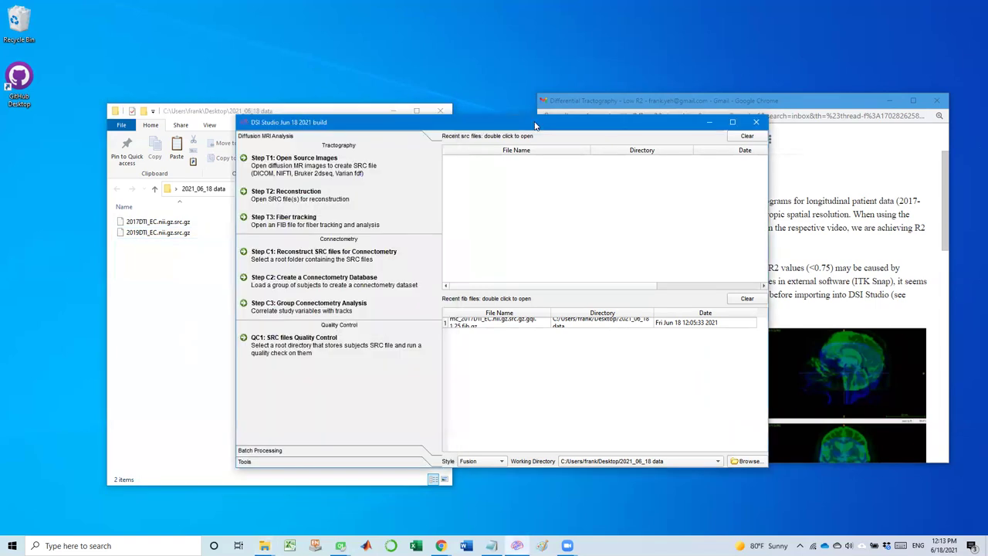
Open 2017DTI_EC.nii.gz.src.gz for reconstruction, widening the file name column to read it
click(299, 200)
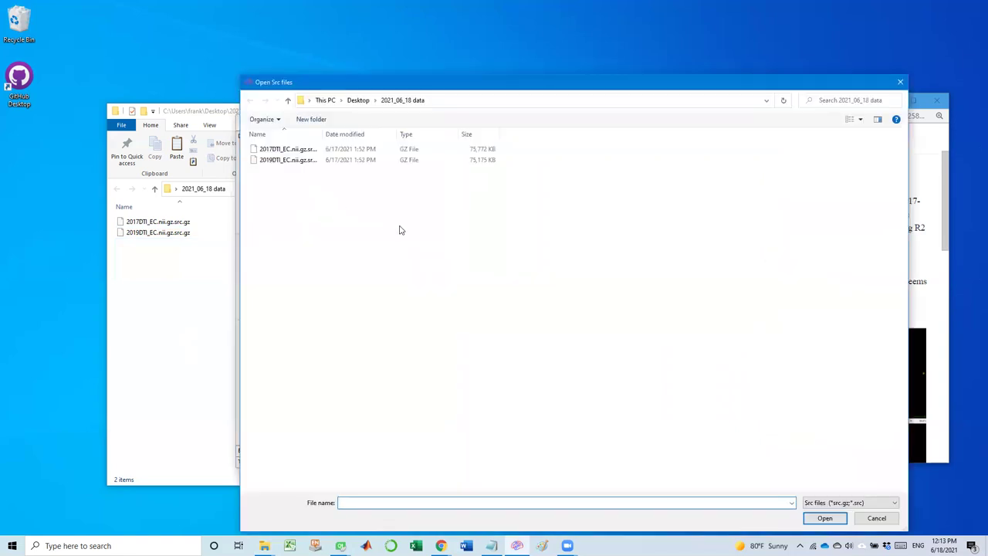
double_click(323, 134)
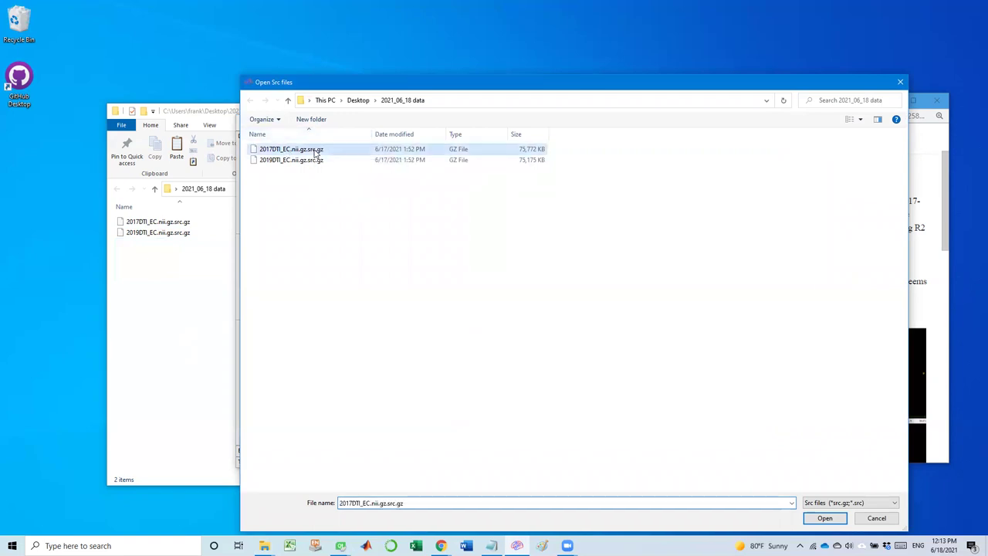
double_click(317, 158)
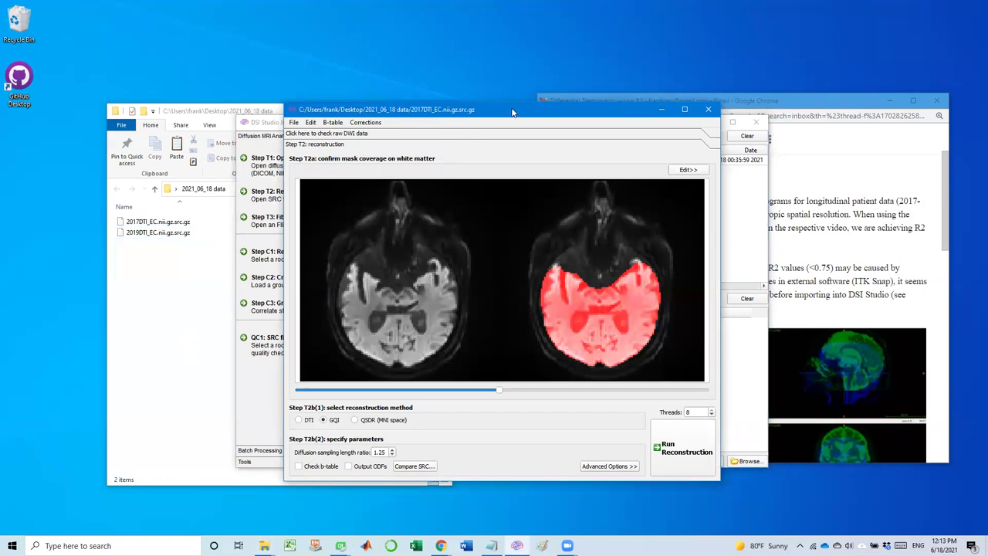
Check the 2017DTI_EC brain mask across axial slices and look over the flip and b-table options
drag(512, 113, 536, 120)
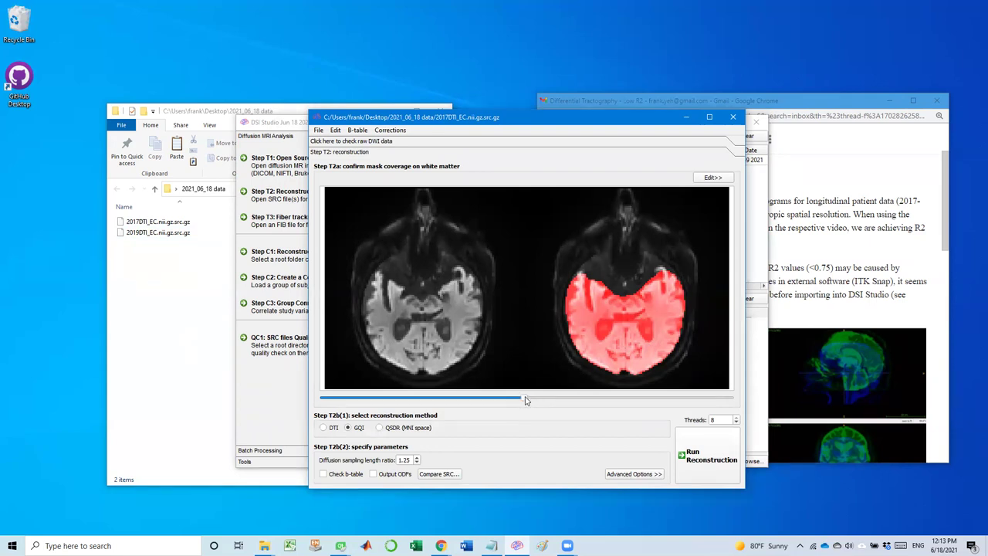
drag(525, 401, 517, 357)
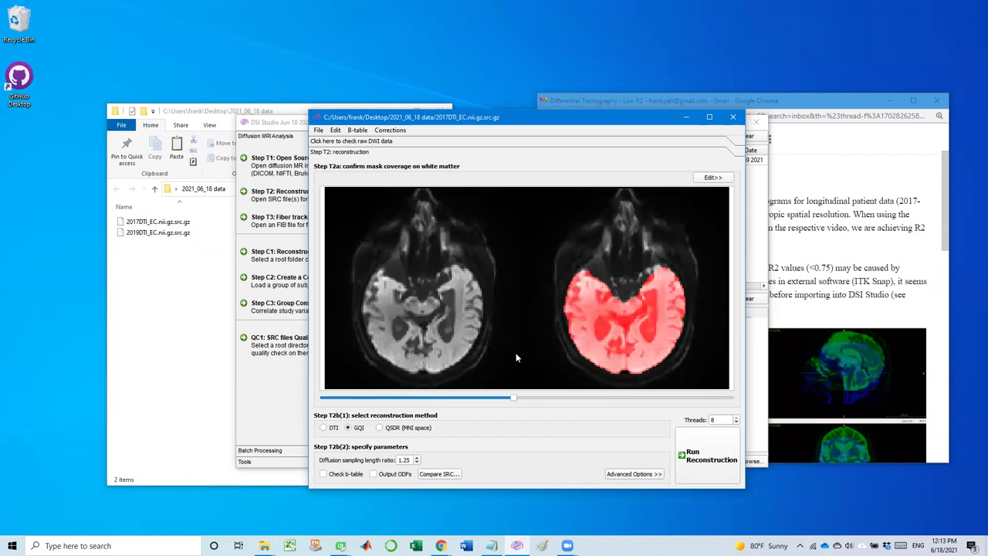
click(335, 130)
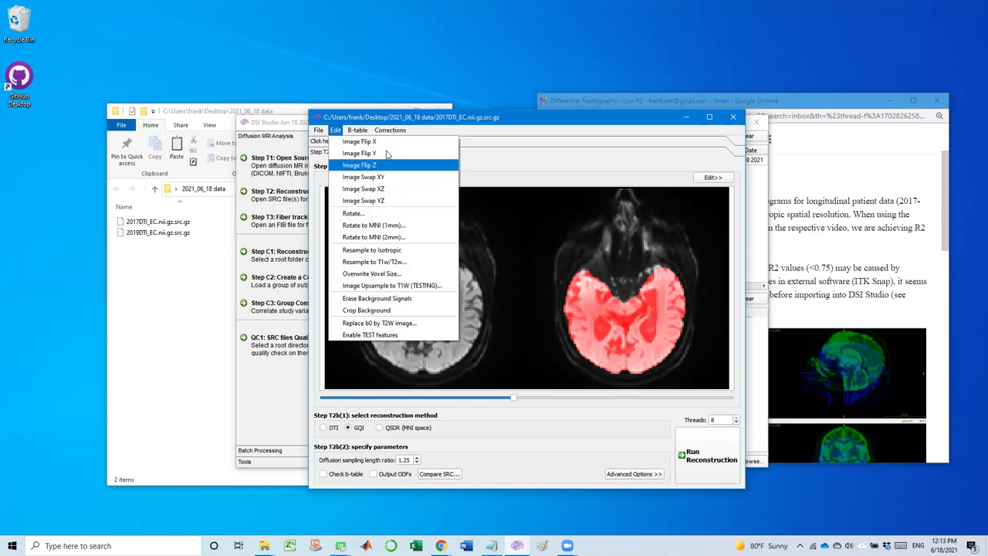
mouse_move(358, 130)
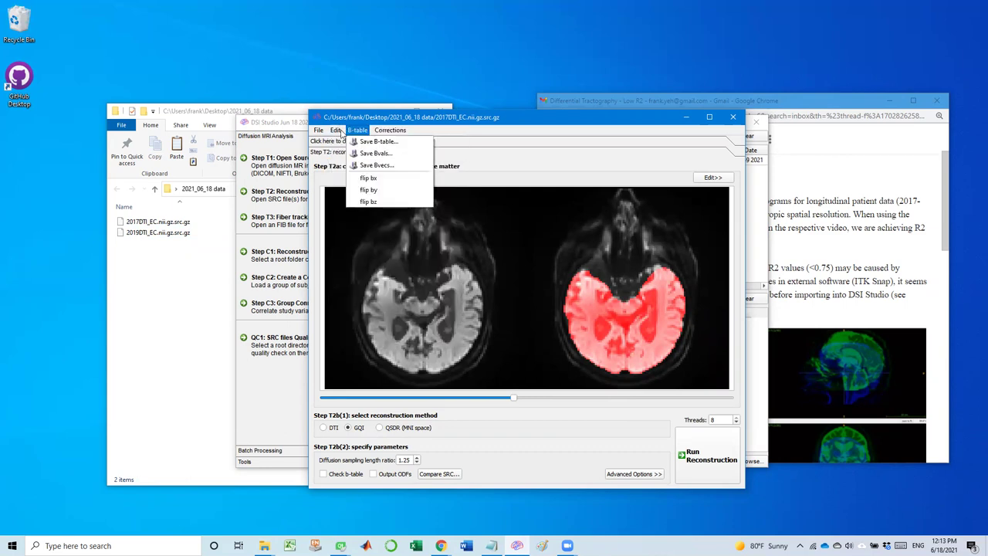
click(501, 122)
drag(517, 401, 531, 387)
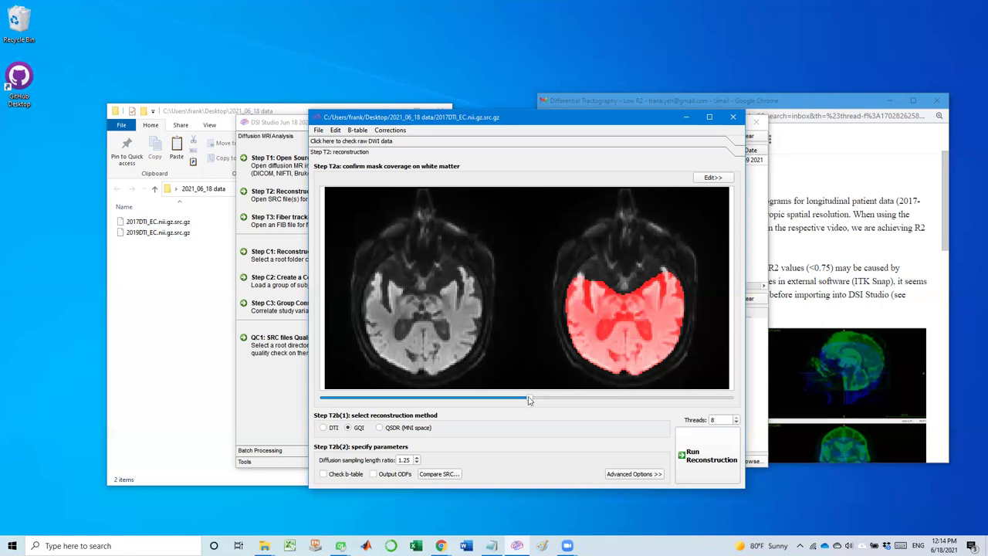
mouse_move(527, 398)
mouse_down()
mouse_move(662, 399)
mouse_move(385, 397)
mouse_move(348, 387)
mouse_move(515, 383)
mouse_up()
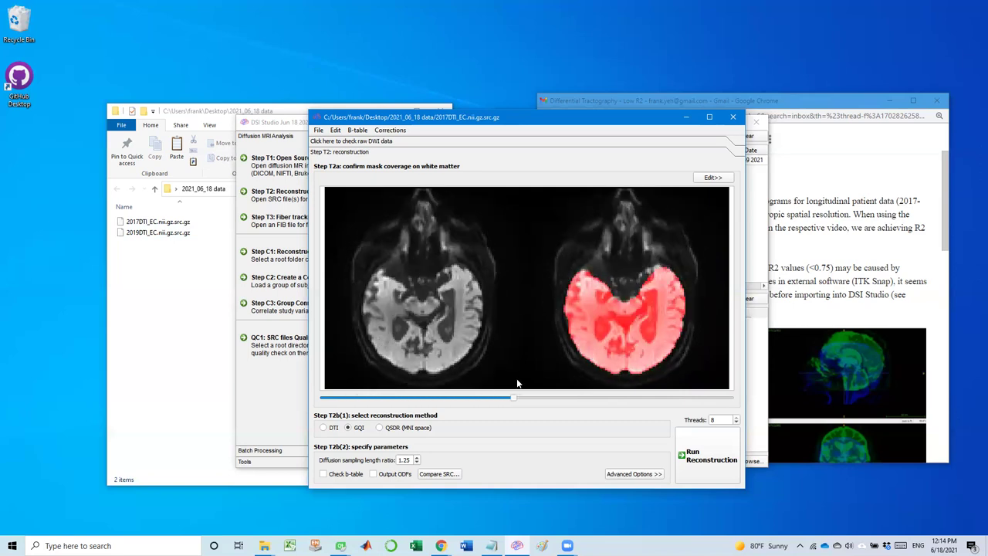
Show the raw DWI data and step through the b-table rows, checking each diffusion image
click(383, 142)
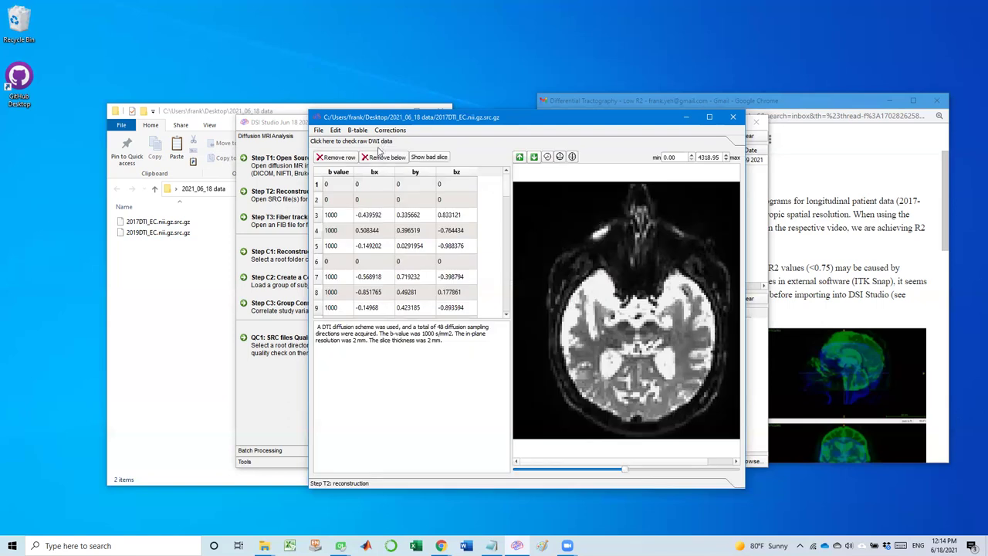
click(414, 200)
click(423, 189)
click(422, 216)
click(417, 247)
click(418, 278)
click(416, 300)
click(418, 275)
click(420, 245)
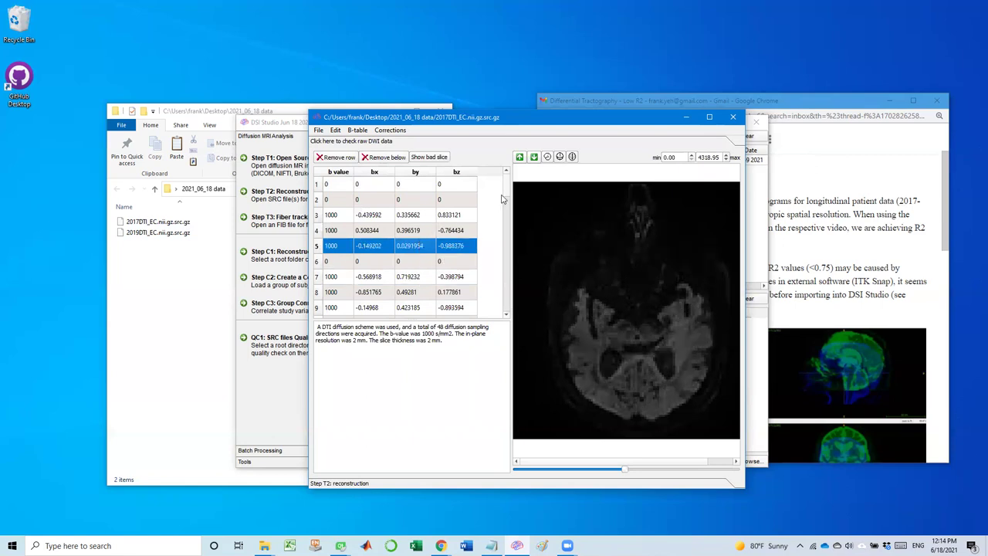
click(417, 230)
key(Up)
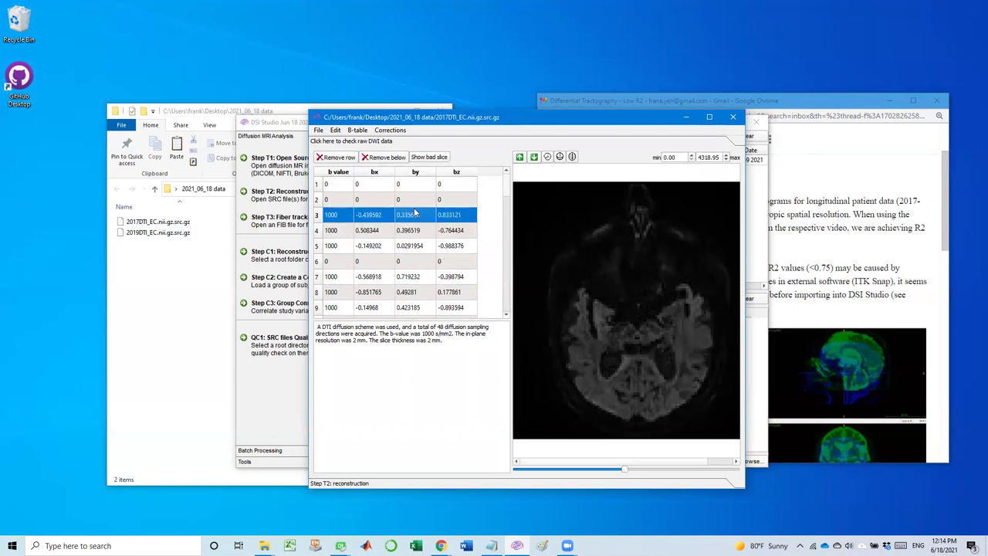
key(Up)
key(Up)
key(Down)
key(Down)
key(Down)
key(Down)
key(Down)
key(Down)
key(Down)
key(Down)
key(Down)
key(Down)
key(Down)
key(Down)
key(Down)
key(Down)
key(Down)
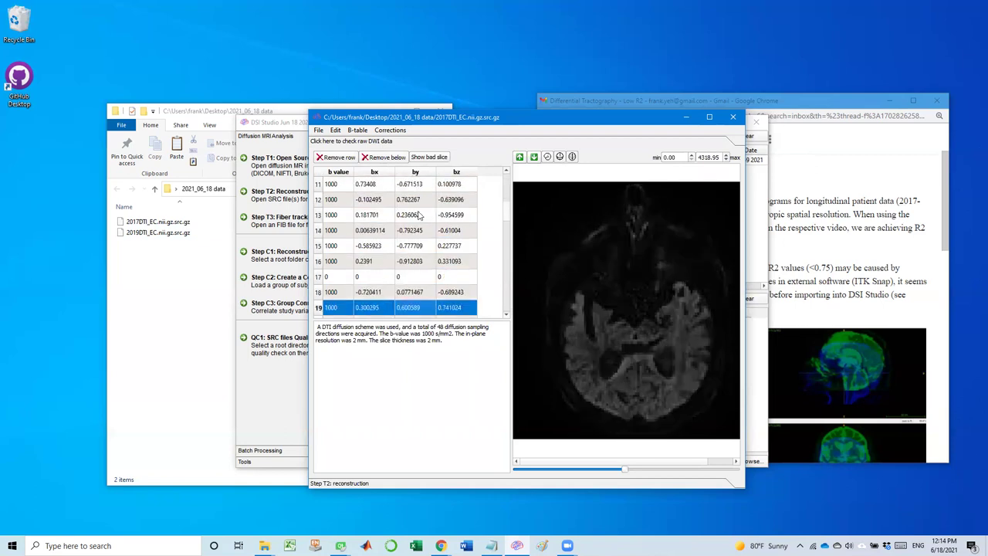
key(Up)
key(Up)
key(Up)
key(Up)
key(Up)
key(Up)
key(Up)
key(Up)
key(Up)
key(Up)
key(Up)
key(Up)
key(Up)
key(Up)
key(Up)
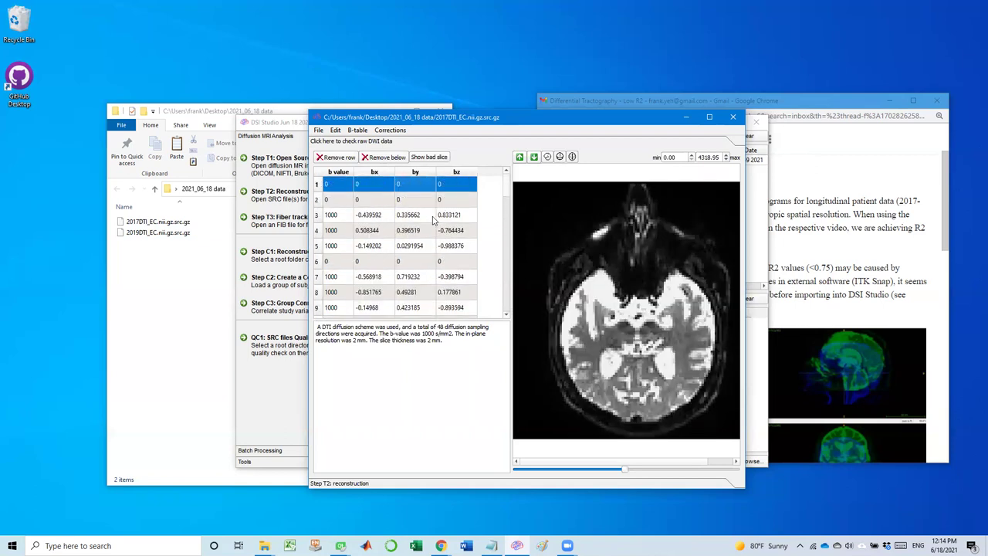
key(Down)
key(Down)
key(Down)
key(Up)
key(Down)
key(Down)
key(Down)
key(Down)
key(Down)
key(Down)
key(Down)
key(Down)
key(Down)
key(Down)
key(Down)
key(Down)
key(Down)
key(Down)
key(Down)
key(Down)
key(Down)
key(Down)
key(Down)
key(Down)
key(Up)
key(Up)
key(Up)
key(Up)
key(Up)
key(Up)
key(Up)
key(Up)
key(Up)
key(Up)
key(Up)
key(Up)
key(Up)
key(Up)
key(Up)
key(Up)
key(Up)
key(Up)
key(Up)
key(Up)
key(Up)
key(Up)
key(Up)
key(Up)
key(Up)
key(Up)
key(Up)
key(Up)
key(Up)
key(Up)
key(Down)
key(Down)
key(Down)
key(Down)
key(Down)
key(Down)
key(Down)
key(Down)
key(Down)
key(Down)
key(Down)
key(Down)
key(Down)
key(Down)
key(Down)
key(Down)
key(Down)
key(Down)
key(Down)
key(Down)
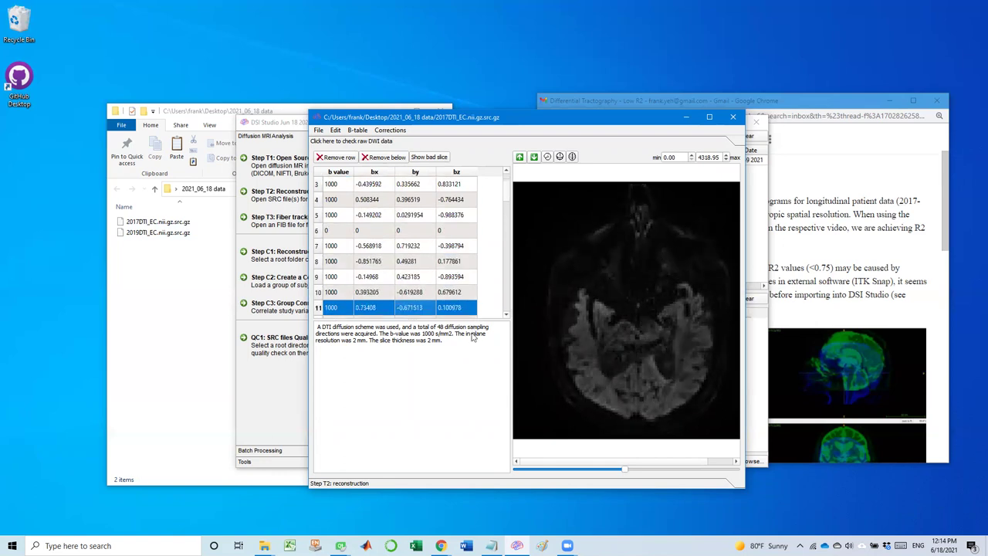
key(Up)
key(Up)
key(Up)
key(Up)
key(Up)
key(Up)
key(Up)
key(Up)
key(Up)
key(Up)
key(Up)
key(Up)
key(Up)
key(Up)
key(Up)
key(Up)
key(Up)
key(Up)
key(Up)
key(Up)
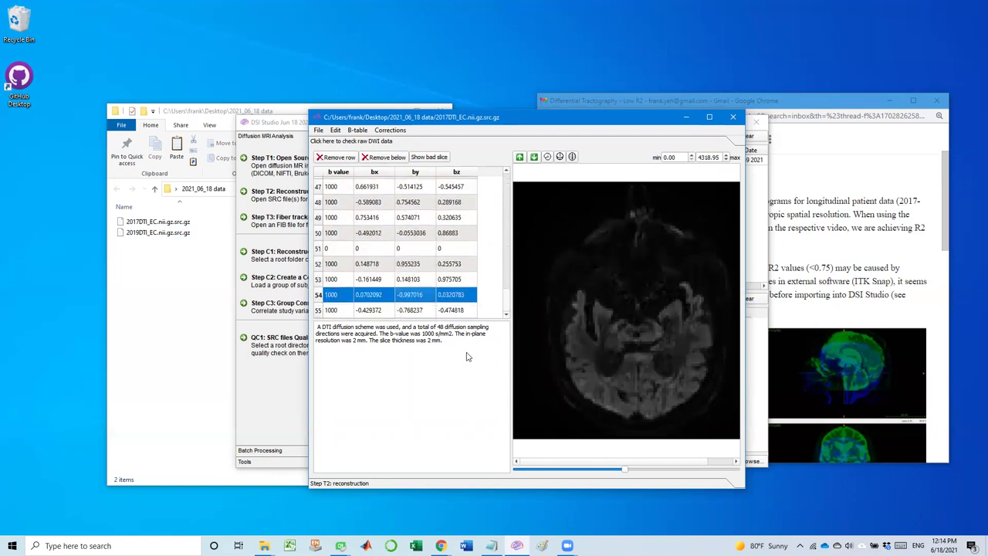
key(Up)
key(Up)
key(Up)
key(Up)
key(Up)
key(Up)
key(Up)
key(Up)
key(Up)
key(Up)
key(Up)
key(Up)
key(Up)
key(Up)
key(Up)
key(Up)
key(Up)
key(Up)
key(Up)
key(Down)
key(Down)
key(Down)
key(Down)
key(Down)
key(Down)
key(Down)
key(Down)
key(Down)
key(Down)
key(Down)
key(Down)
key(Down)
key(Down)
key(Down)
key(Down)
key(Down)
key(Down)
key(Down)
key(Down)
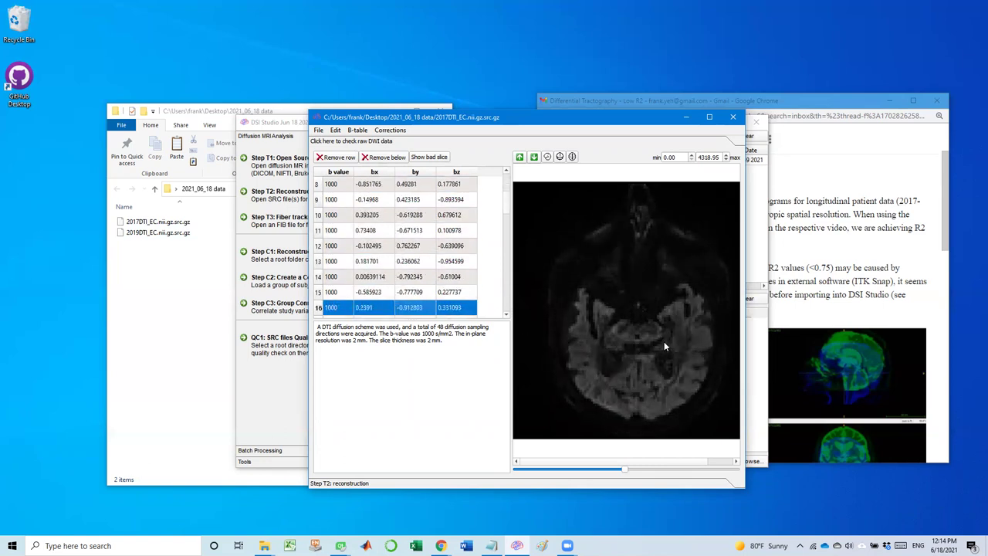
key(Up)
key(Up)
key(Up)
key(Up)
key(Up)
key(Up)
key(Up)
key(Up)
key(Up)
key(Up)
key(Up)
key(Up)
key(Up)
key(Up)
key(Up)
key(Up)
key(Up)
key(Up)
key(Up)
key(Up)
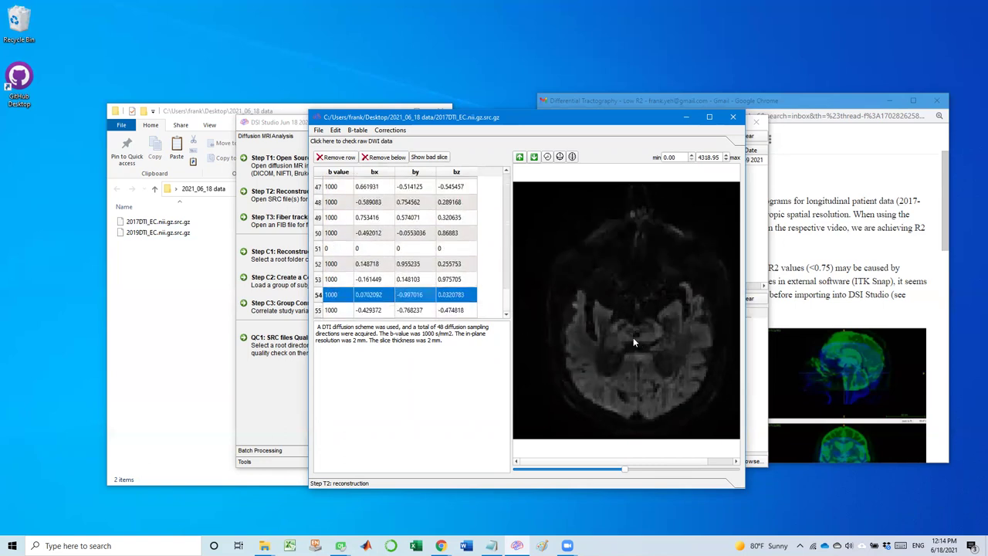
key(Up)
key(Up)
key(Up)
key(Up)
key(Up)
key(Up)
key(Up)
key(Up)
key(Up)
key(Up)
key(Up)
key(Up)
key(Up)
key(Up)
key(Up)
key(Up)
key(Up)
key(Up)
key(Down)
key(Down)
key(Down)
key(Down)
key(Down)
key(Down)
key(Down)
key(Down)
key(Down)
key(Down)
key(Down)
key(Down)
key(Down)
key(Down)
key(Down)
key(Down)
key(Down)
key(Down)
key(Down)
key(Down)
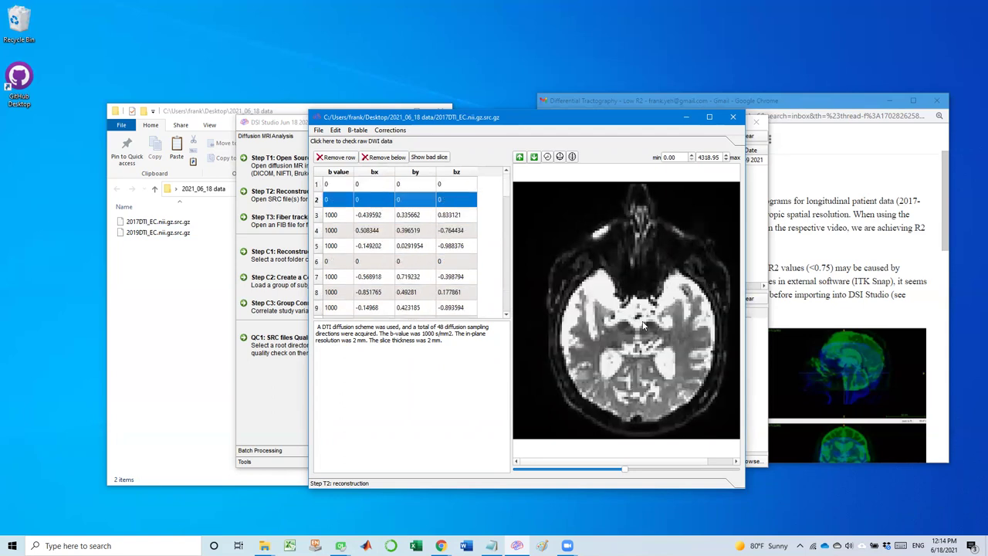
key(Down)
key(Down)
key(Up)
key(Up)
key(Up)
key(Up)
key(Up)
key(Up)
key(Up)
key(Up)
key(Up)
key(Up)
key(Up)
key(Up)
key(Up)
key(Up)
key(Up)
key(Up)
key(Up)
key(Up)
key(Up)
key(Up)
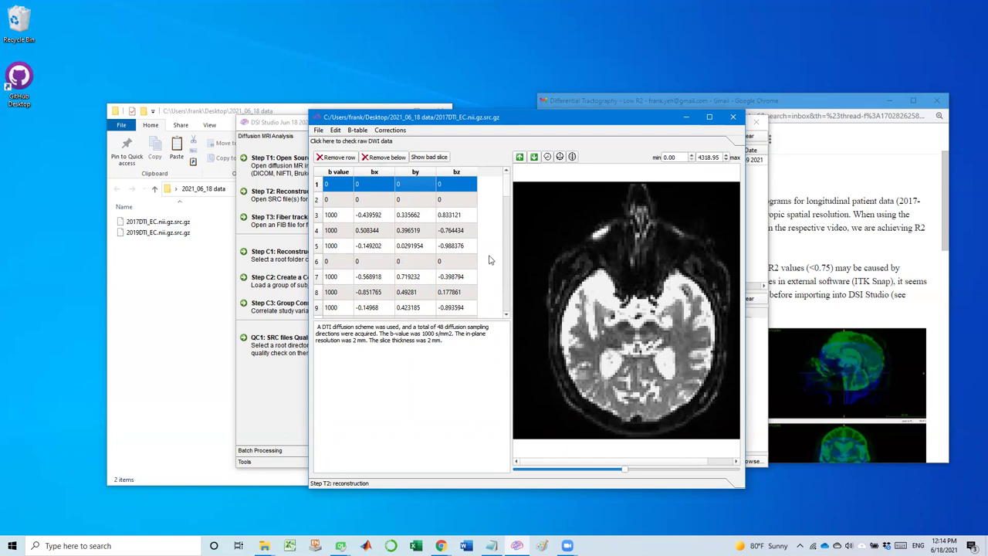
Enlarge the b-table, then browse from the row 2 b0 image down to row 51
drag(480, 316, 480, 391)
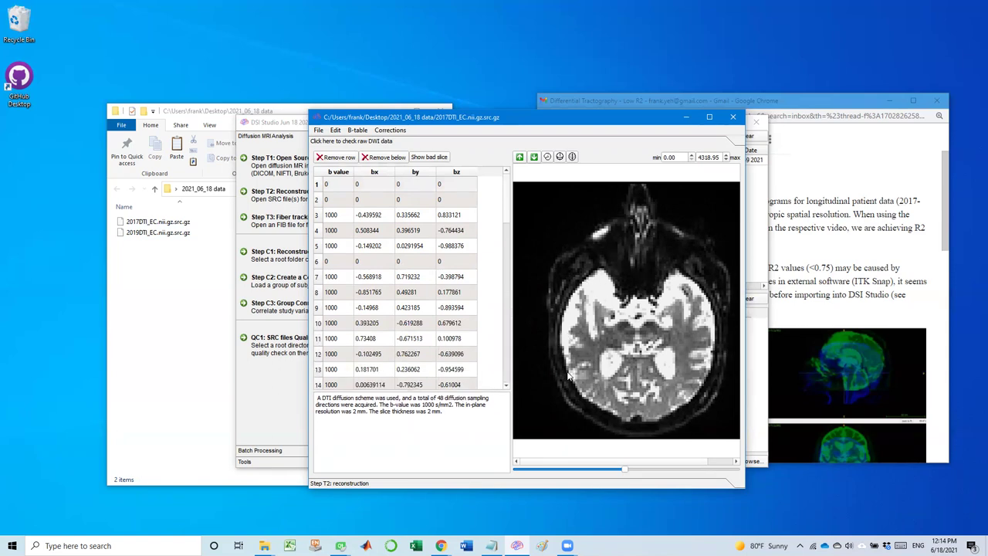
click(436, 243)
key(Up)
key(Up)
key(Up)
key(Down)
key(Down)
key(Down)
key(Down)
key(Down)
key(Down)
key(Down)
key(Down)
key(Down)
key(Down)
key(Down)
key(Down)
key(Down)
key(Down)
key(Down)
key(Down)
key(Down)
key(Down)
key(Down)
key(Down)
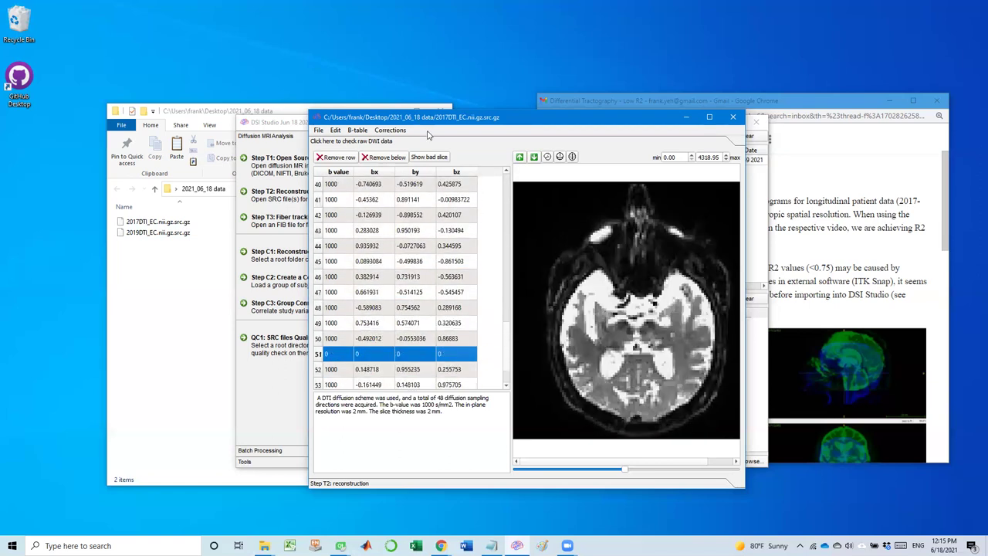
Resize the b-table area and look over the list of available corrections
scroll(507, 337, down, 1)
drag(509, 314, 508, 172)
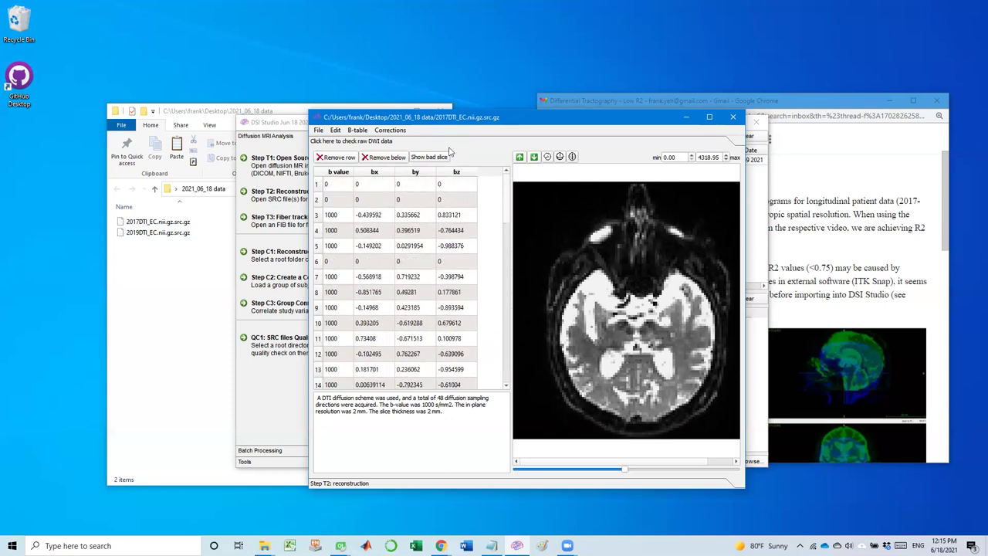
click(391, 131)
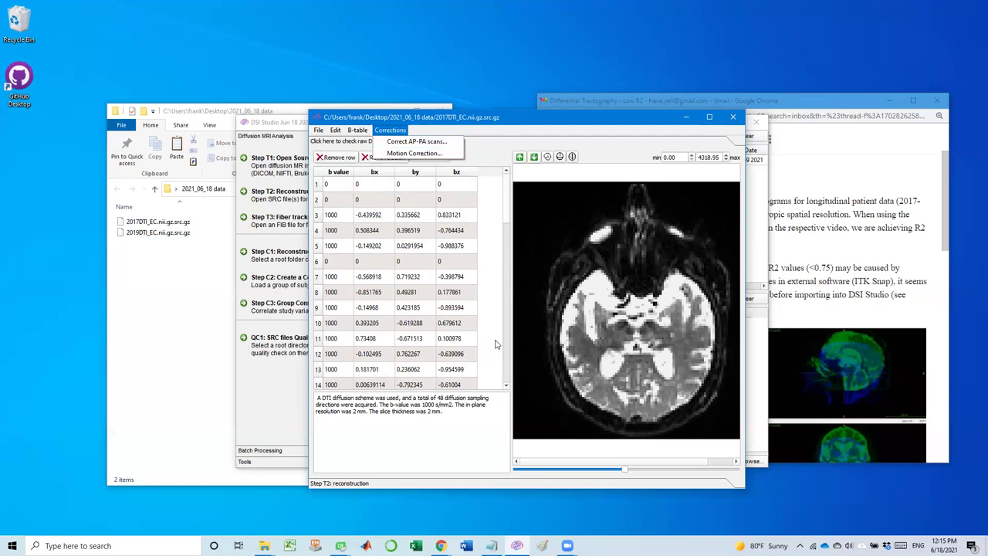
scroll(510, 231, down, 3)
scroll(509, 193, up, 3)
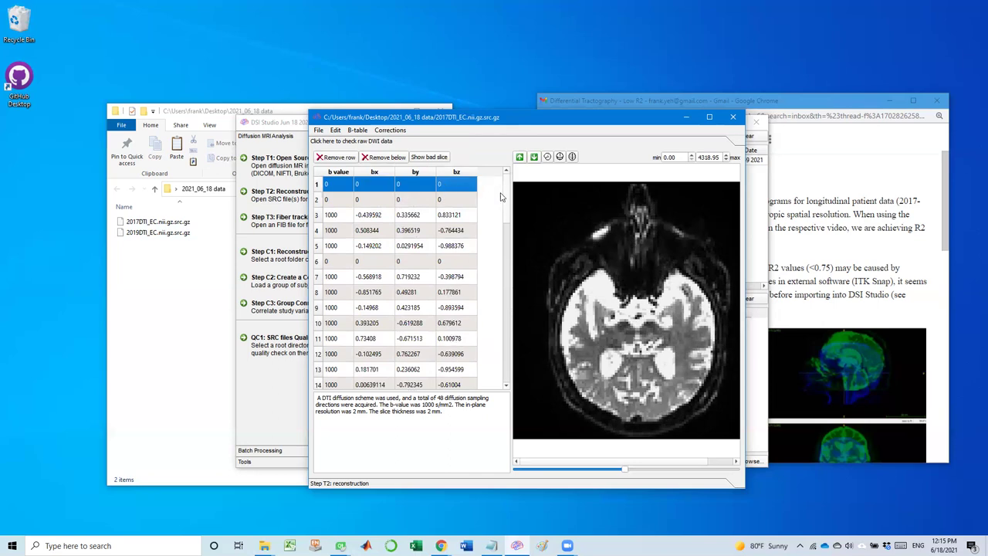
drag(507, 201, 508, 378)
Step through the 2017DTI_EC volumes from row 53 up to row 5, then down to row 15
click(477, 352)
key(Up)
key(Up)
key(Up)
key(Up)
key(Up)
key(Up)
key(Up)
key(Up)
key(Up)
key(Up)
key(Up)
key(Up)
key(Up)
key(Up)
key(Up)
key(Up)
key(Up)
key(Up)
key(Up)
key(Up)
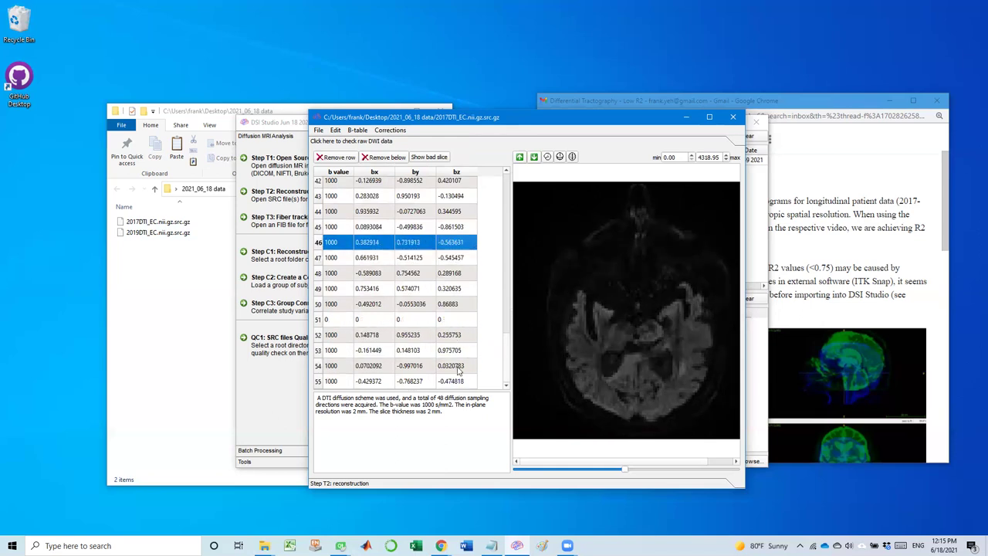
key(Up)
key(Up)
key(Up)
key(Up)
key(Up)
key(Up)
key(Up)
key(Up)
key(Up)
key(Up)
key(Up)
key(Up)
key(Up)
key(Up)
key(Up)
key(Up)
key(Up)
key(Up)
key(Up)
key(Up)
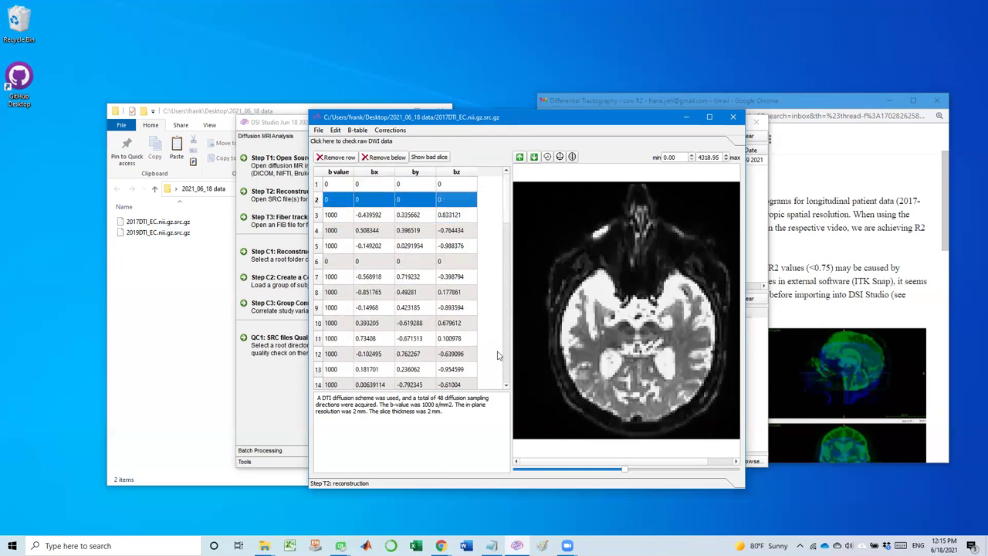
key(Down)
key(Down)
key(Down)
key(Down)
key(Down)
key(Down)
key(Down)
key(Down)
key(Down)
key(Down)
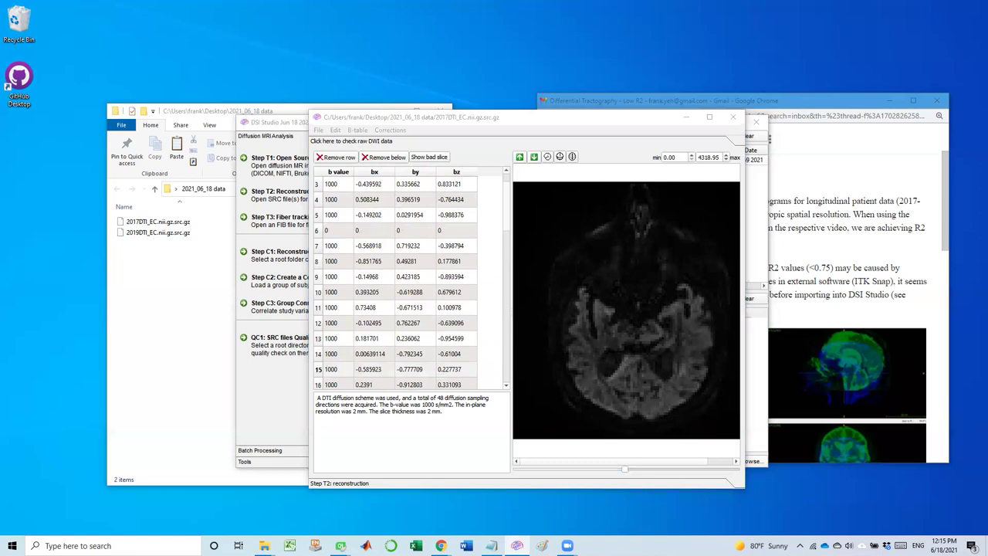
Open mc_2017DTI_EC.nii.gz.src.gz in a second window on the left and show its raw DWI data
click(147, 290)
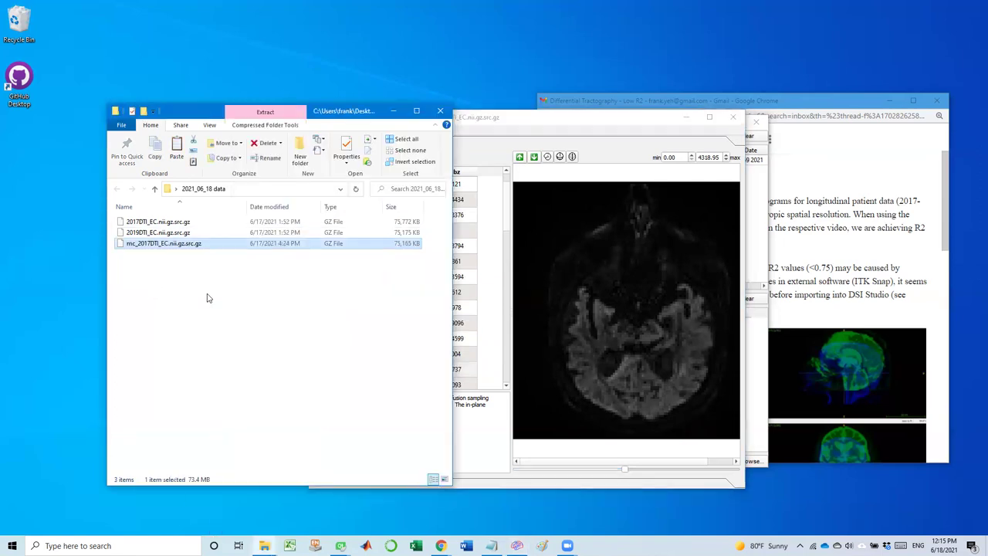
click(571, 121)
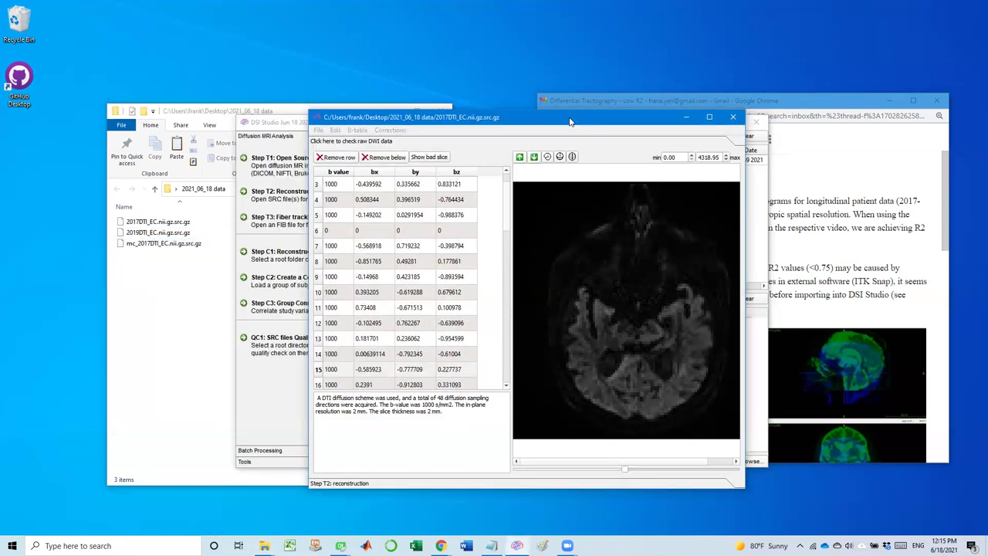
drag(569, 121, 775, 129)
click(347, 195)
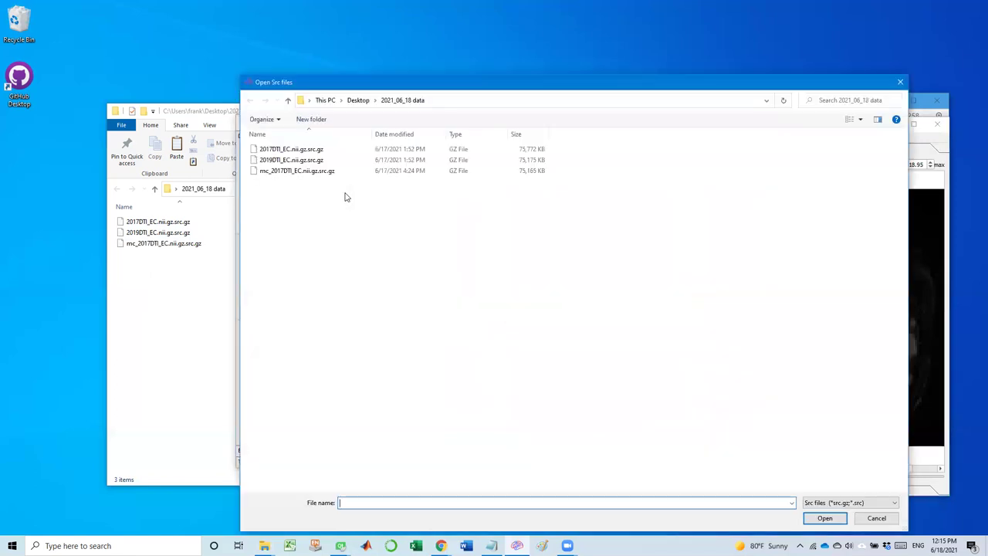
double_click(308, 171)
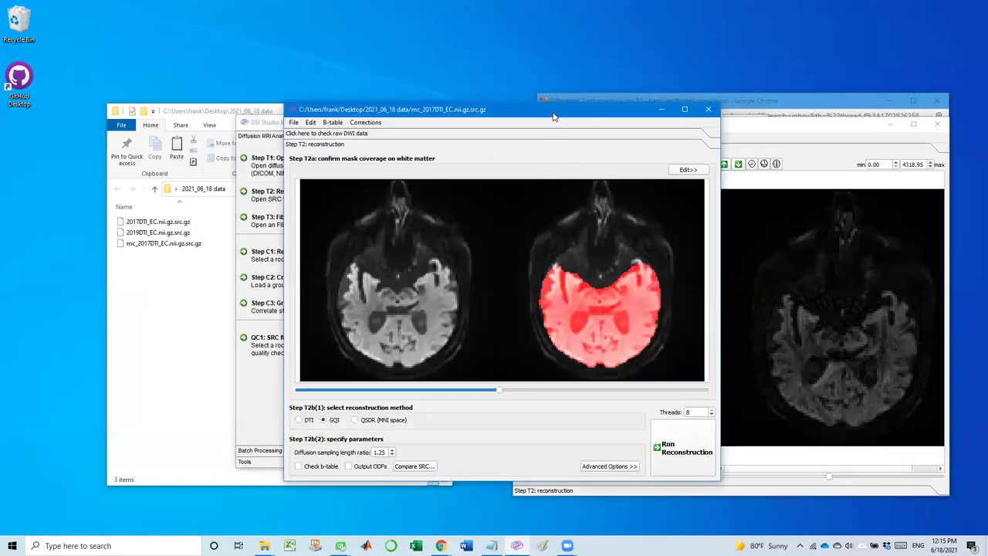
drag(552, 116, 221, 124)
click(182, 143)
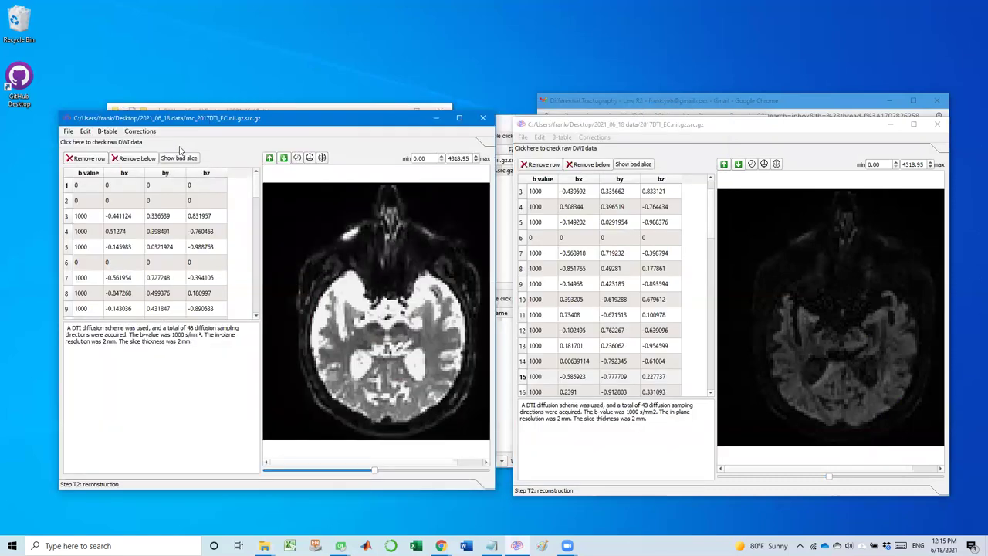
Browse the 2017DTI_EC b-table volumes, ending back on its first b0 volume
click(660, 208)
scroll(711, 214, up, 1)
click(639, 196)
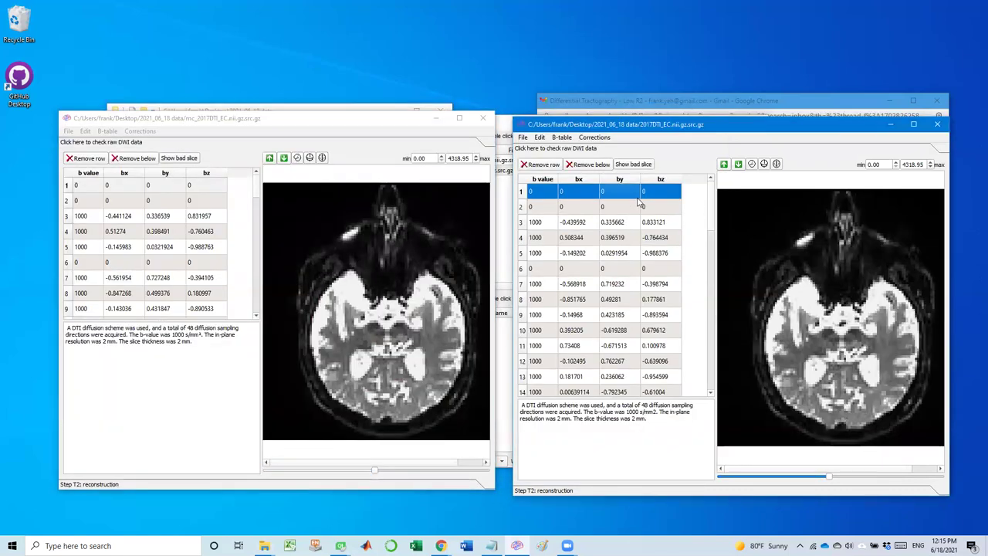
click(638, 205)
key(Down)
key(Down)
key(Down)
key(Down)
key(Down)
key(Down)
key(Down)
key(Down)
key(Down)
key(Down)
key(Down)
key(Down)
key(Down)
key(Down)
key(Down)
key(Down)
key(Down)
key(Down)
key(Down)
key(Down)
key(Down)
key(Down)
key(Down)
key(Down)
key(Down)
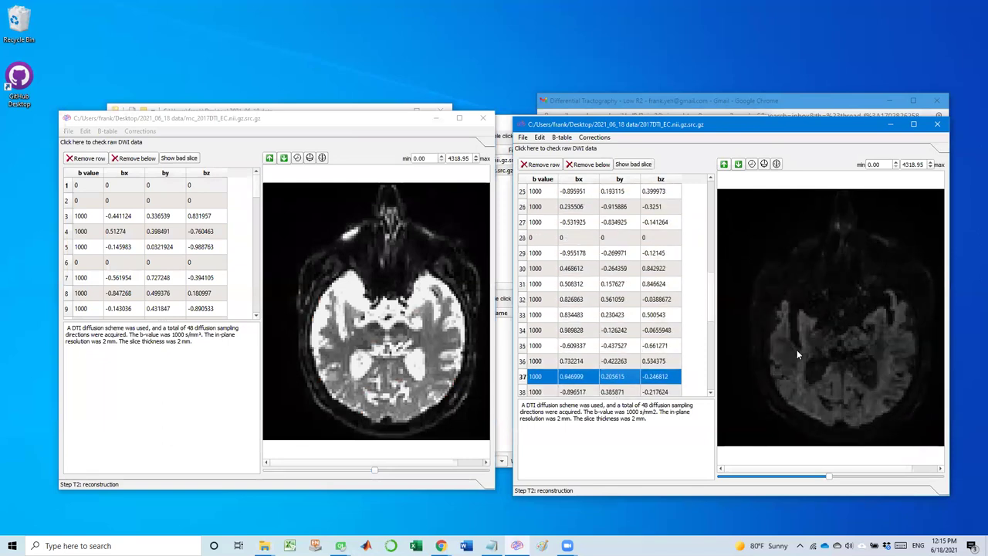
key(Up)
key(Up)
key(Up)
key(Up)
key(Up)
key(Up)
key(Up)
key(Up)
key(Up)
key(Up)
key(Up)
key(Up)
key(Up)
key(Up)
key(Up)
key(Up)
key(Up)
key(Up)
key(Up)
key(Up)
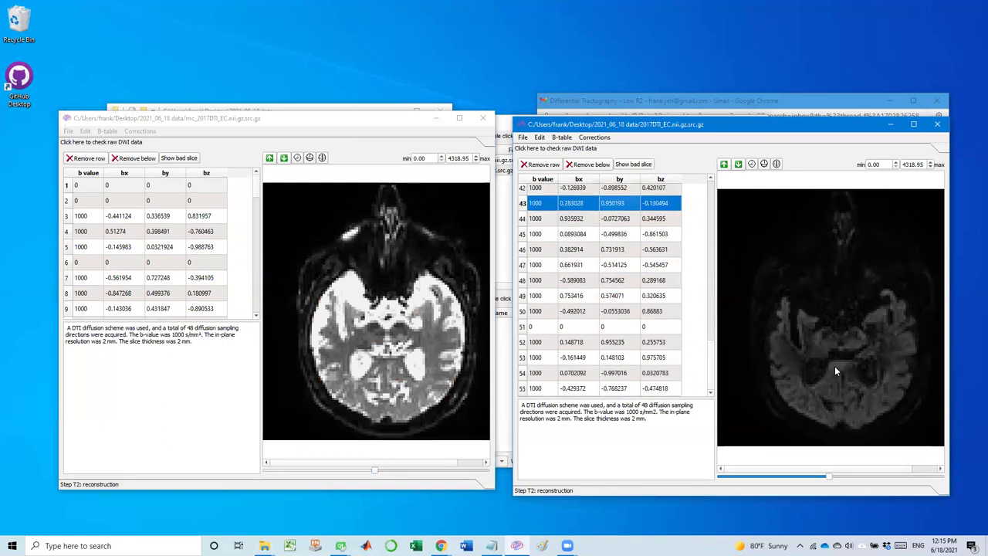
key(Home)
Step through all 55 mc_2017DTI_EC b-table volumes, finishing on the row 3 diffusion image
click(214, 230)
key(Down)
key(Down)
key(Down)
key(Down)
key(Down)
key(Down)
key(Down)
key(Down)
key(Down)
key(Down)
key(Down)
key(Down)
key(Down)
key(Down)
key(Down)
key(Down)
key(Down)
key(Down)
key(Down)
key(Down)
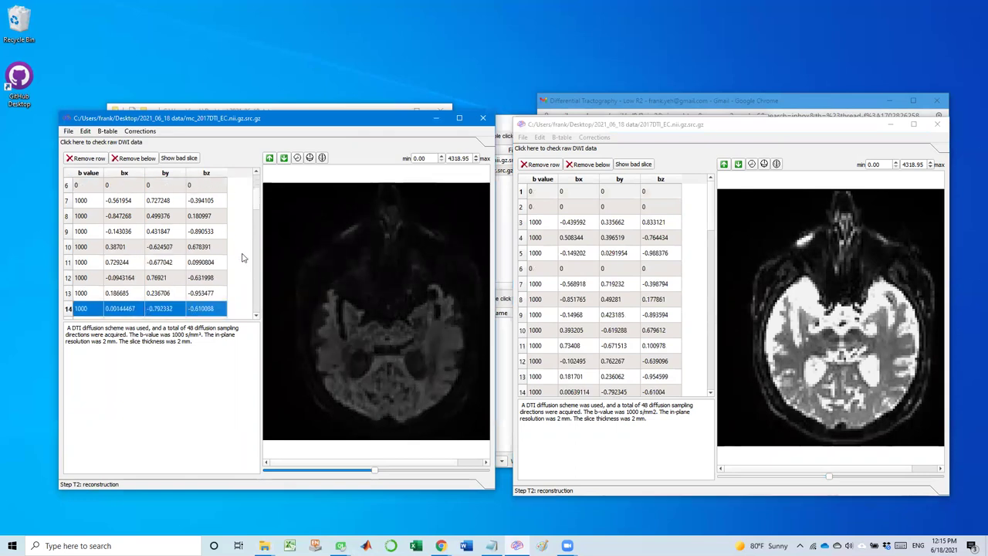
key(Up)
key(Up)
key(Up)
key(Up)
key(Up)
key(Up)
key(Up)
key(Up)
key(Up)
key(Up)
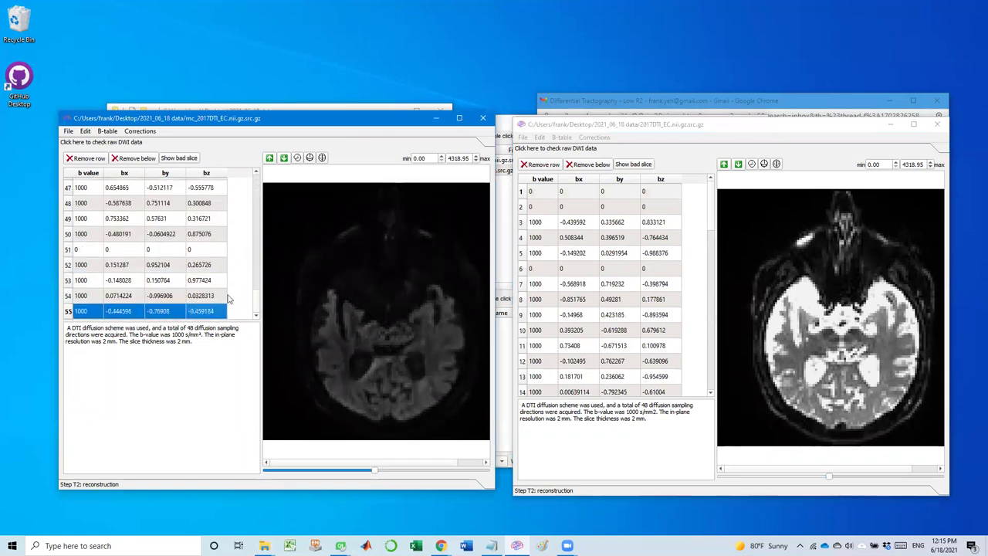
key(Up)
key(Up)
key(Up)
key(Up)
key(Up)
key(Up)
key(Up)
key(Up)
key(Up)
key(Up)
key(Up)
key(Up)
key(Up)
key(Up)
key(Up)
key(Up)
key(Up)
key(Up)
key(Up)
key(Up)
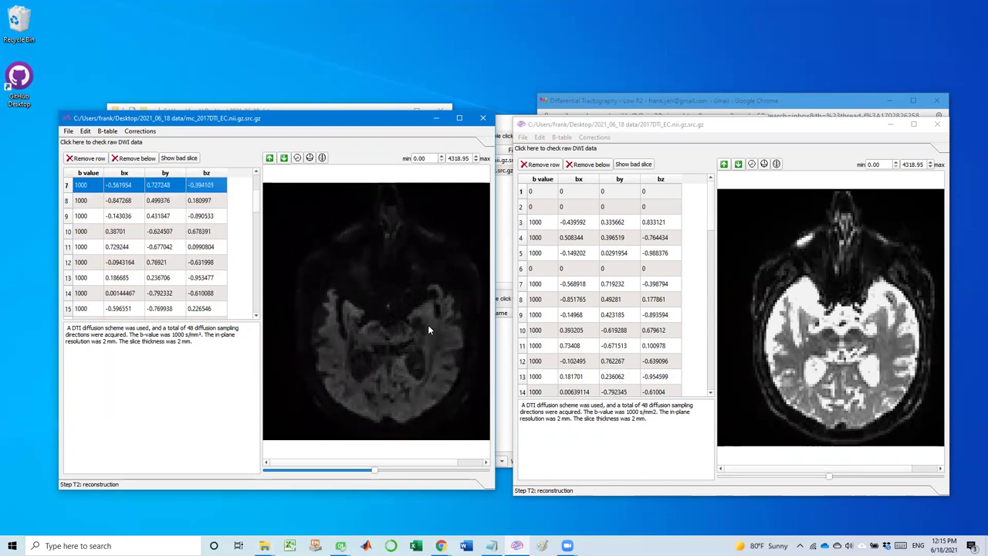
key(Down)
key(Down)
key(Down)
key(Down)
key(Down)
key(Down)
key(Down)
key(Down)
key(Down)
key(Down)
key(Down)
key(Down)
key(Down)
key(Down)
key(Down)
key(Down)
key(Down)
key(Down)
key(Down)
key(Down)
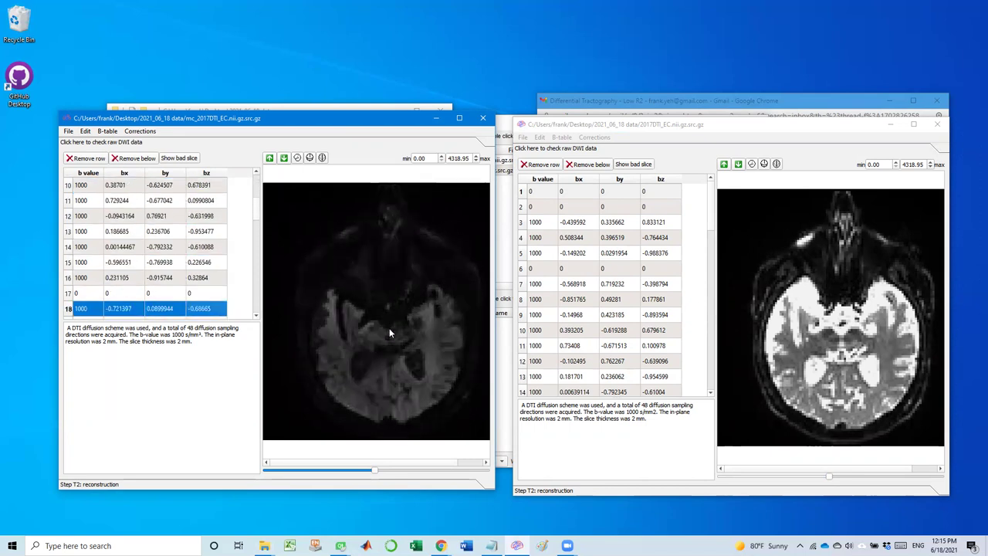
key(Up)
key(Up)
key(Up)
key(Up)
key(Up)
key(Up)
key(Up)
key(Up)
key(Up)
key(Up)
key(Up)
key(Up)
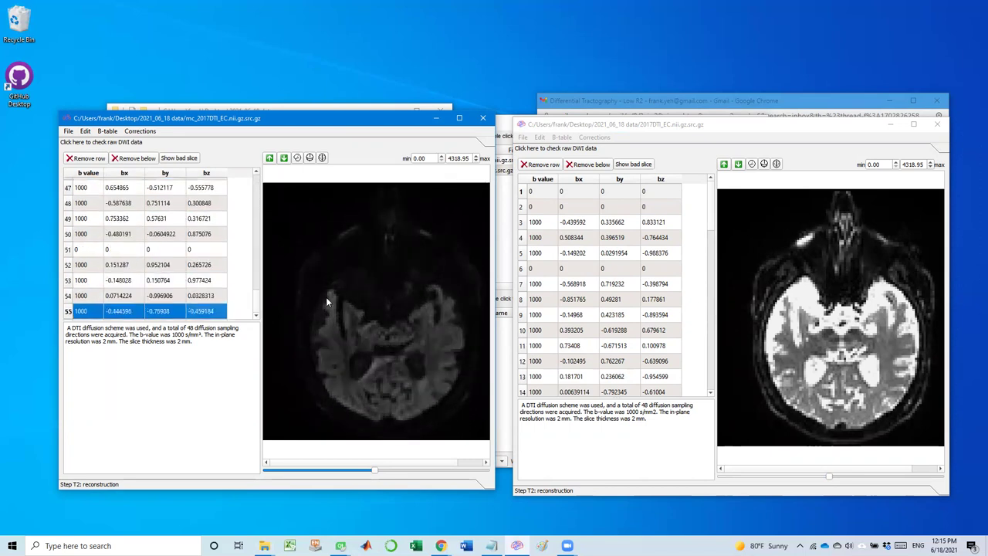
key(Up)
key(Up)
key(Up)
key(Up)
key(Up)
key(Up)
key(Up)
key(Up)
key(Up)
key(Up)
key(Up)
key(Up)
key(Up)
key(Up)
key(Up)
key(Up)
key(Up)
key(Up)
key(Up)
key(Up)
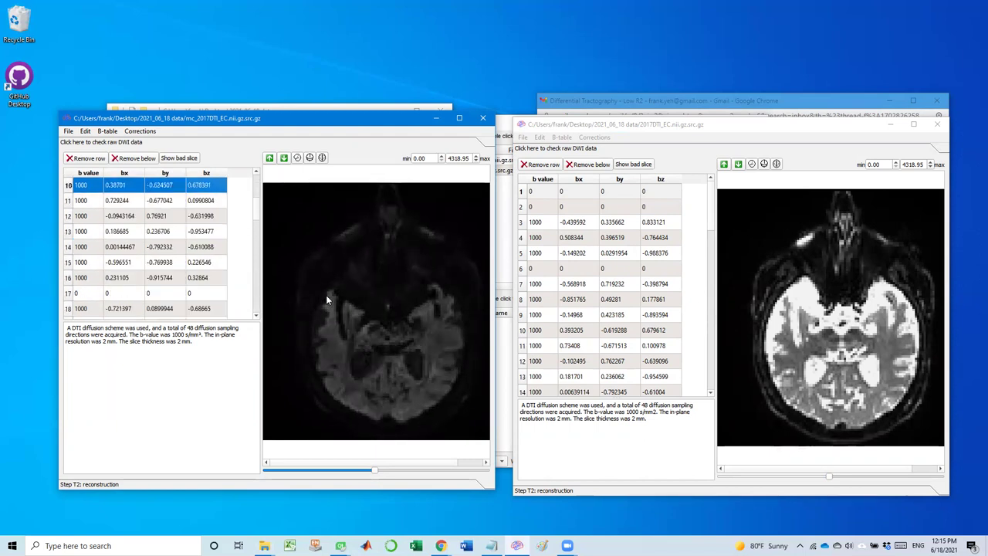
key(Down)
key(Down)
key(Down)
key(Down)
key(Down)
key(Down)
key(Down)
key(Down)
key(Down)
key(Down)
key(Down)
key(Down)
key(Down)
key(Down)
key(Down)
key(Down)
key(Down)
key(Down)
key(Down)
key(Down)
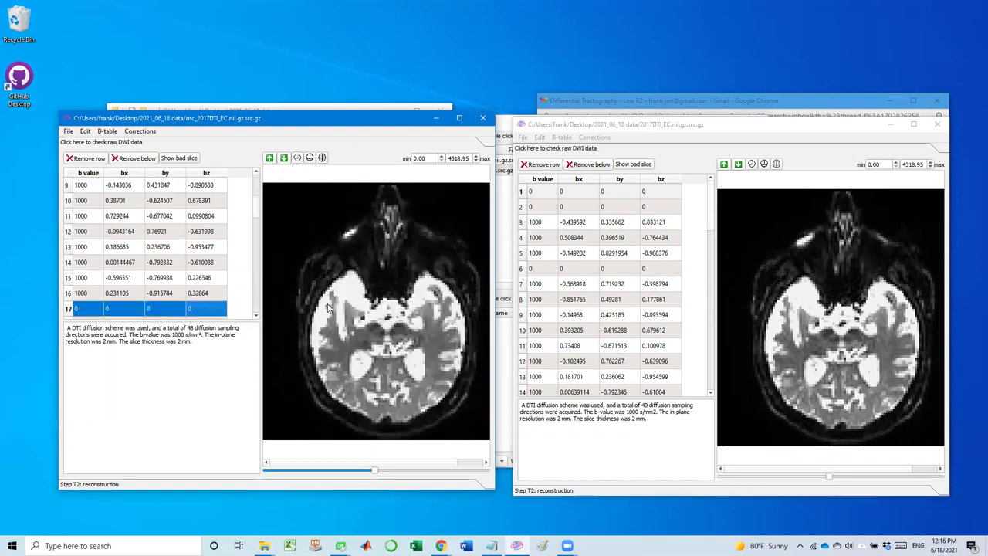
key(Up)
key(Up)
key(Up)
key(Up)
key(Up)
key(Up)
key(Up)
key(Up)
key(Up)
key(Up)
key(Up)
key(Up)
key(Up)
key(Up)
key(Up)
key(Up)
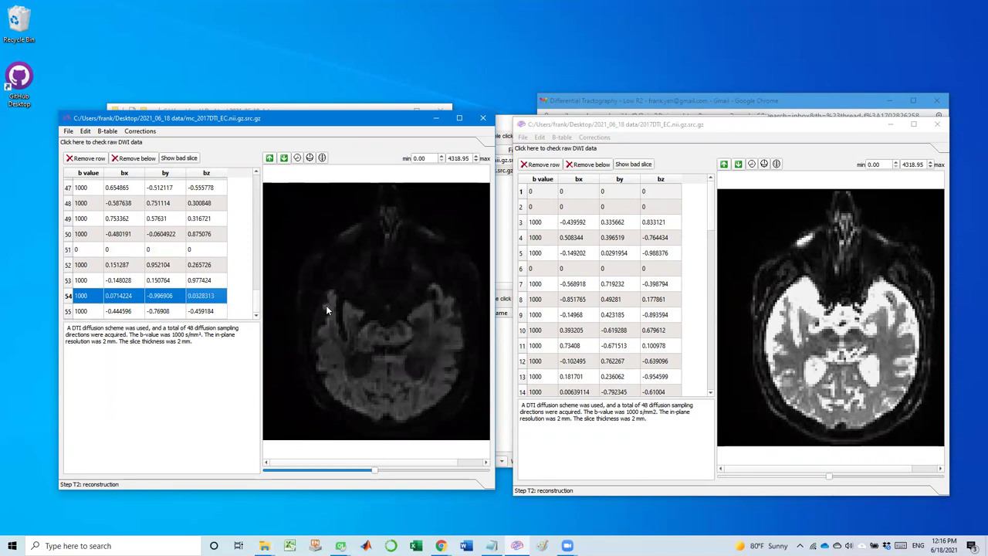
key(Up)
key(Up)
key(Up)
key(Up)
key(Up)
key(Up)
key(Up)
key(Up)
key(Up)
key(Up)
key(Up)
key(Up)
key(Up)
key(Up)
key(Up)
key(Up)
key(Up)
key(Up)
key(Up)
key(Up)
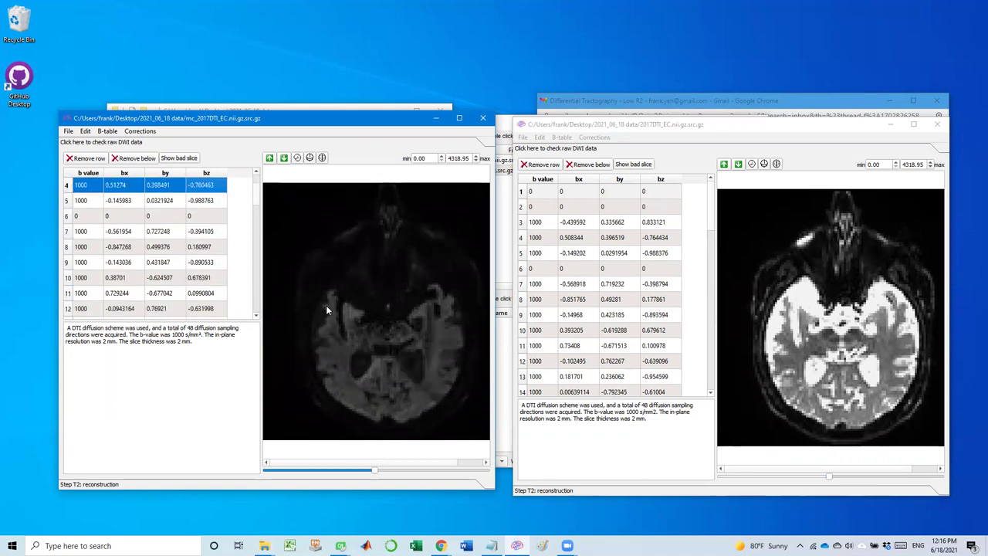
key(Down)
key(Down)
key(Down)
key(Down)
key(Down)
key(Down)
key(Down)
key(Down)
key(Down)
key(Down)
key(Down)
key(Down)
key(Down)
key(Down)
key(Down)
key(Down)
key(Down)
key(Down)
key(Down)
key(Down)
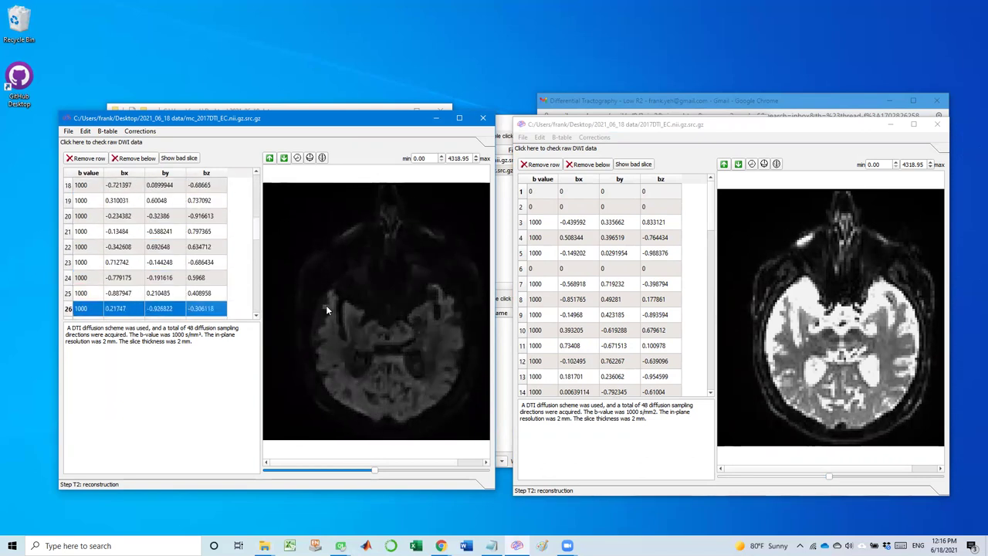
key(Up)
key(Up)
key(Up)
key(Up)
key(Up)
key(Up)
key(Up)
key(Up)
key(Up)
key(Up)
key(Up)
key(Up)
key(Up)
key(Up)
key(Up)
key(Up)
key(Up)
key(Up)
key(Up)
key(Up)
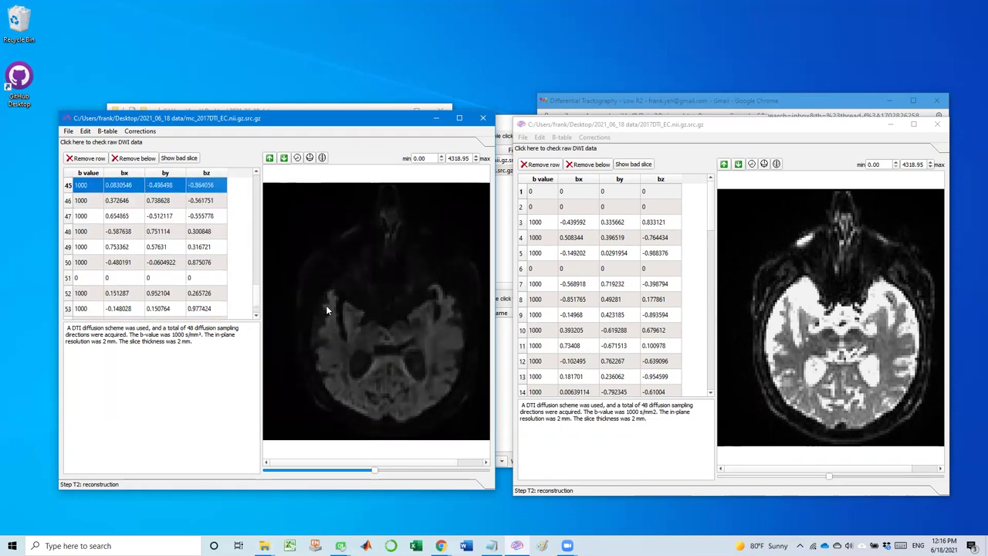
key(Up)
key(Up)
key(Up)
key(Up)
key(Up)
key(Up)
key(Up)
key(Up)
key(Up)
key(Up)
key(Up)
key(Up)
key(Up)
key(Up)
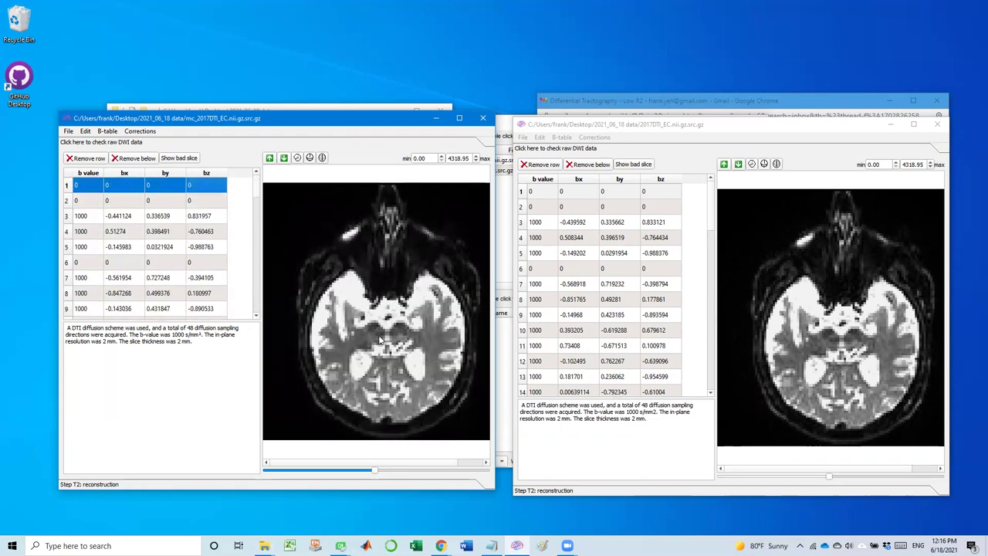
key(Down)
key(Down)
key(Down)
key(Down)
key(Down)
key(Down)
key(Down)
key(Down)
key(Down)
key(Down)
key(Down)
key(Down)
key(Down)
key(Down)
key(Down)
key(Down)
key(Down)
key(Down)
key(Down)
key(Down)
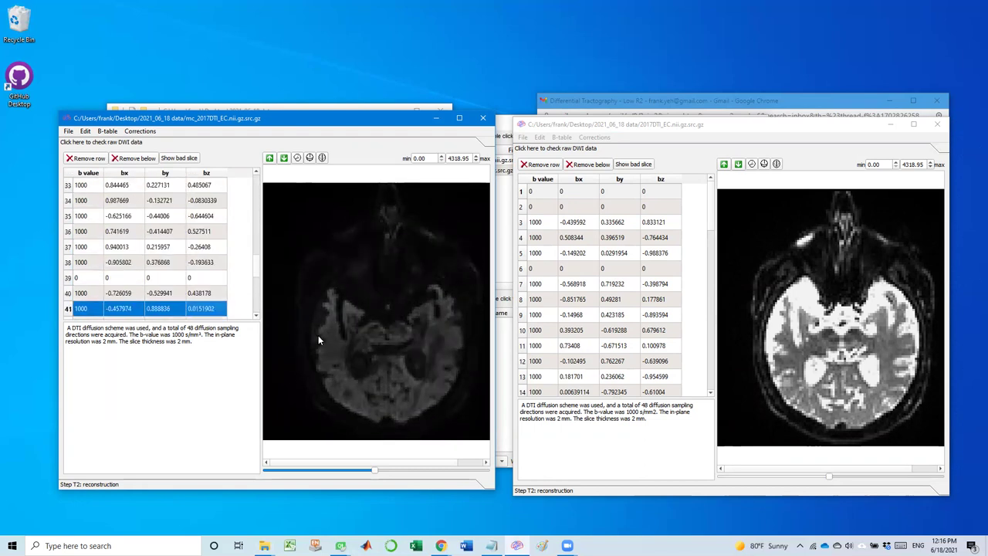
key(Down)
key(Down)
key(Down)
key(Down)
key(Down)
key(Down)
key(Down)
key(Down)
key(Down)
key(Down)
key(Down)
key(Down)
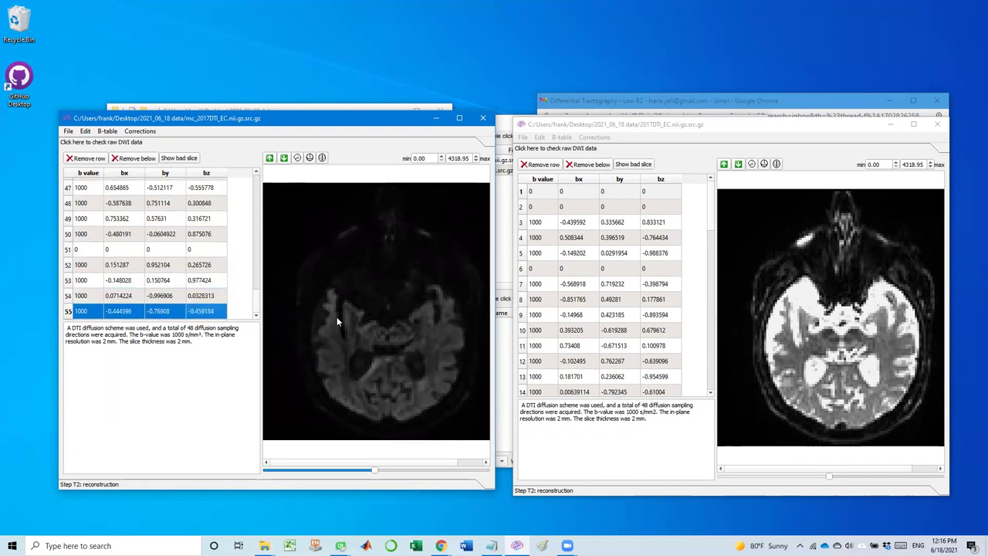
key(Up)
key(Up)
key(Up)
key(Up)
key(Up)
key(Up)
key(Up)
key(Up)
key(Up)
key(Up)
key(Up)
key(Up)
key(Up)
key(Up)
key(Up)
key(Up)
key(Up)
key(Up)
key(Up)
key(Up)
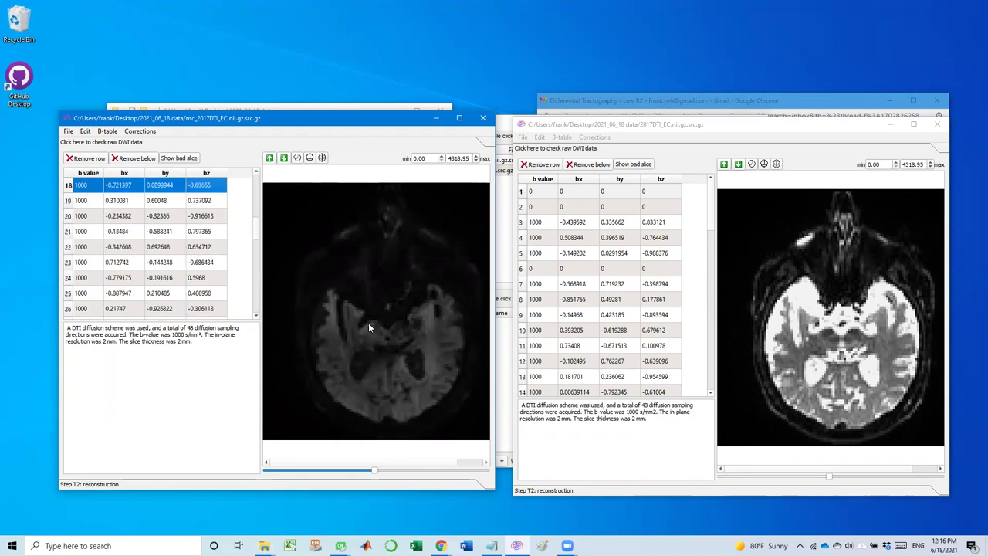
key(Up)
key(Up)
key(Up)
key(Up)
key(Up)
key(Up)
key(Up)
key(Up)
key(Up)
key(Up)
key(Up)
key(Up)
key(Up)
key(Up)
key(Up)
key(Up)
key(Down)
key(Down)
key(Down)
key(Down)
key(Down)
key(Down)
key(Down)
key(Down)
key(Down)
key(Down)
key(Down)
key(Down)
key(Down)
key(Down)
key(Down)
key(Down)
key(Down)
key(Down)
key(Down)
key(Down)
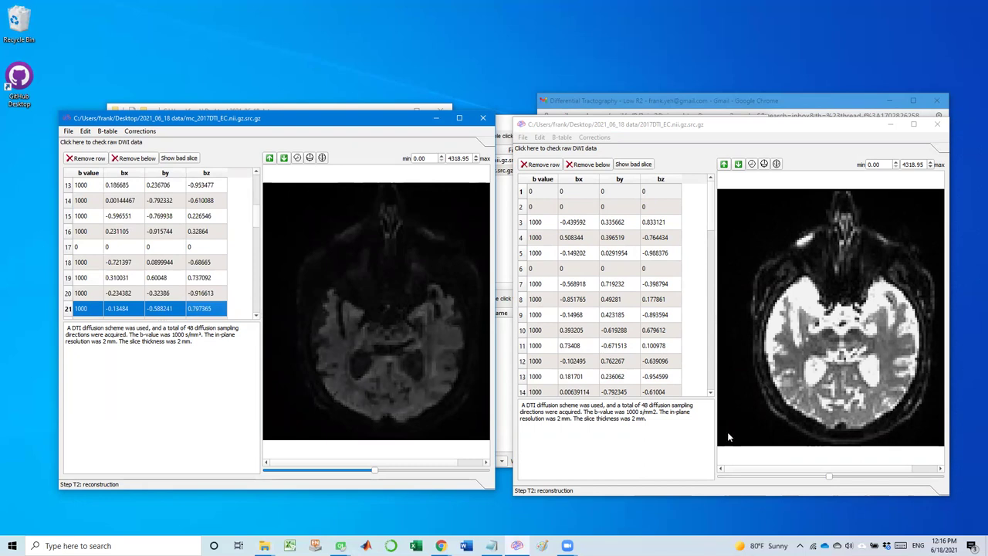
Run GQI reconstruction on 2017DTI_EC and mc_2017DTI_EC, confirming each 'FIB file created' message
click(580, 492)
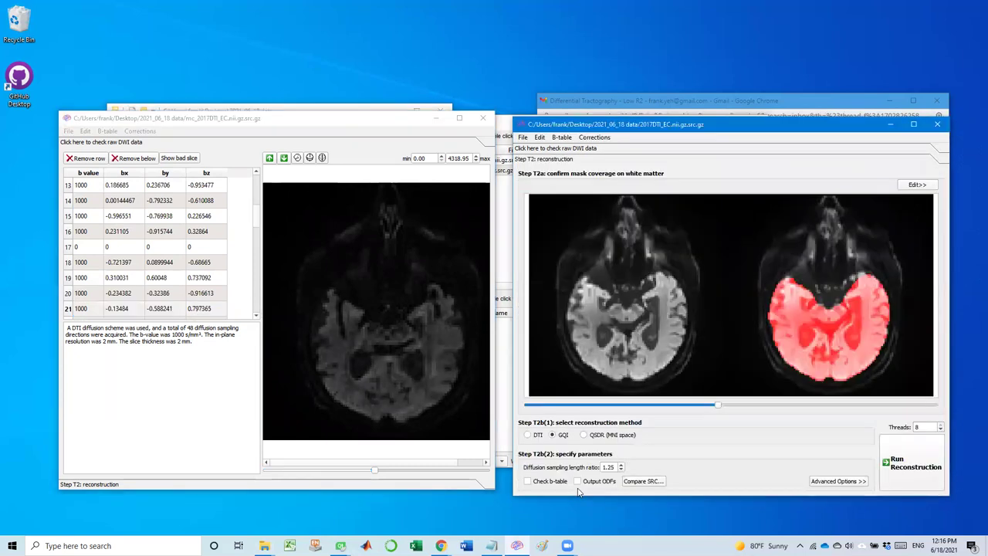
click(334, 486)
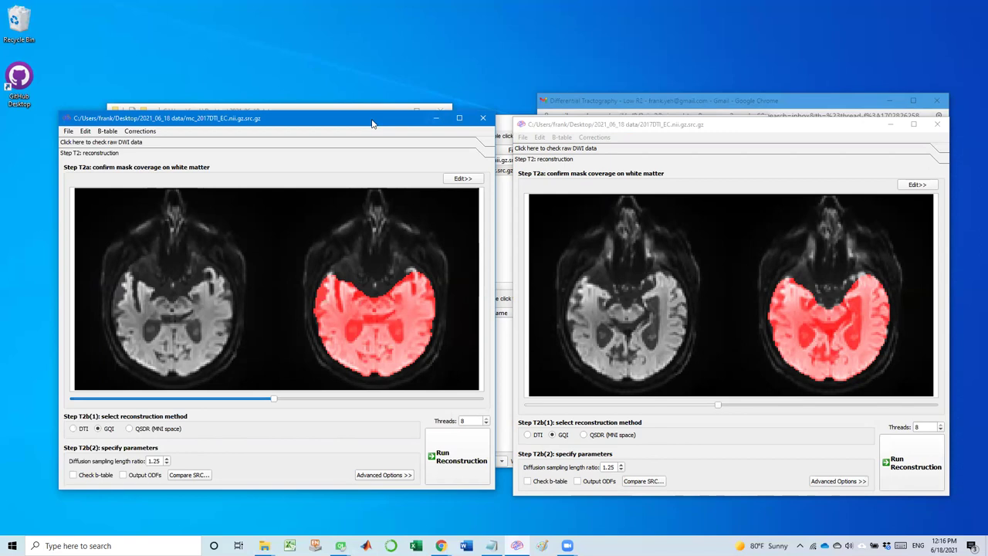
drag(371, 124, 378, 129)
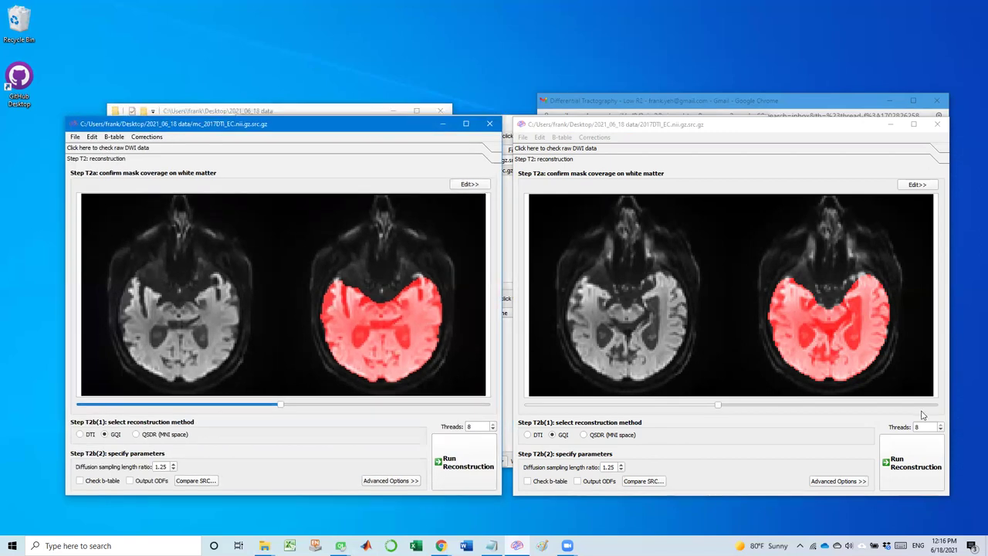
click(908, 460)
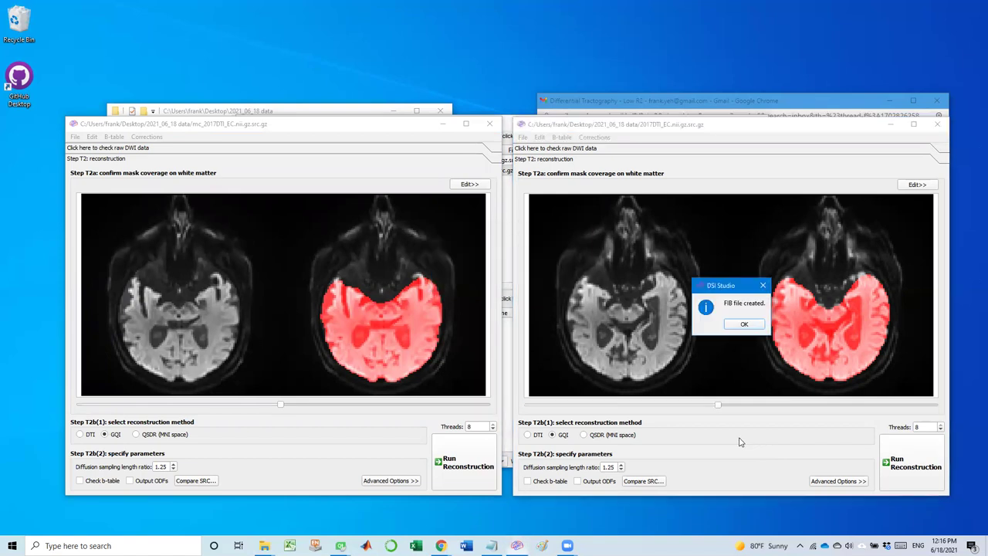
click(739, 330)
click(455, 477)
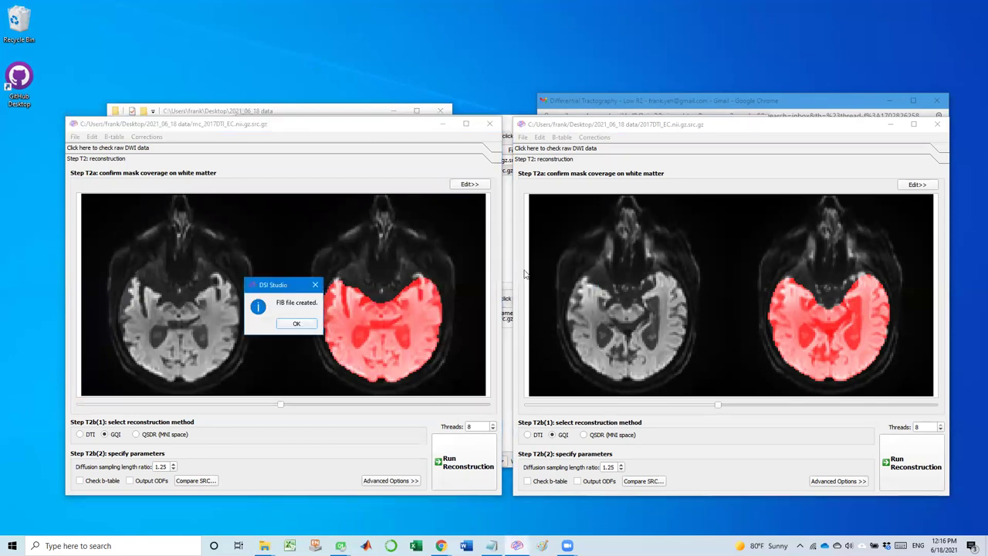
click(296, 325)
Compare the sizes of the 2017DTI_EC and mc_2017DTI_EC .fib.gz files in the data folder
click(255, 111)
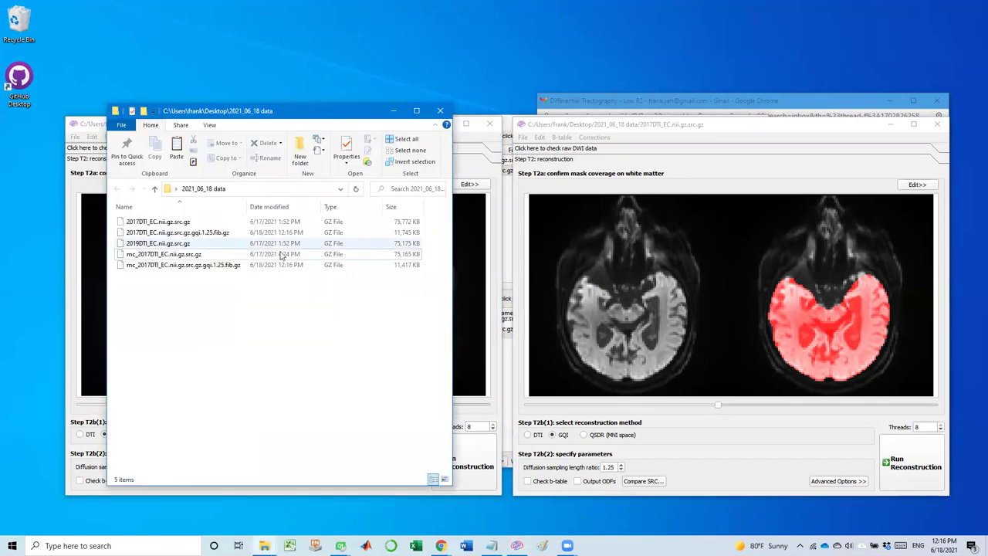
drag(248, 206, 298, 207)
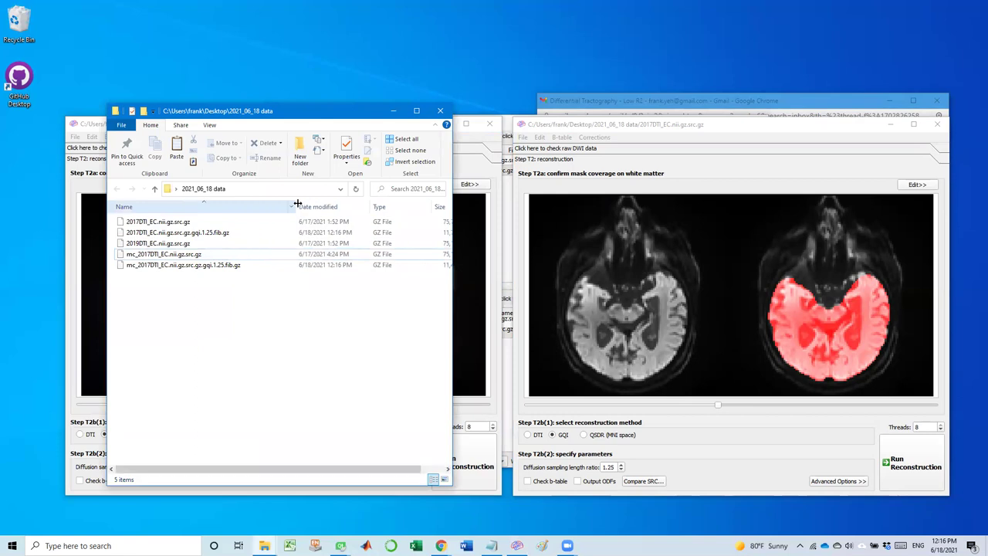
click(221, 233)
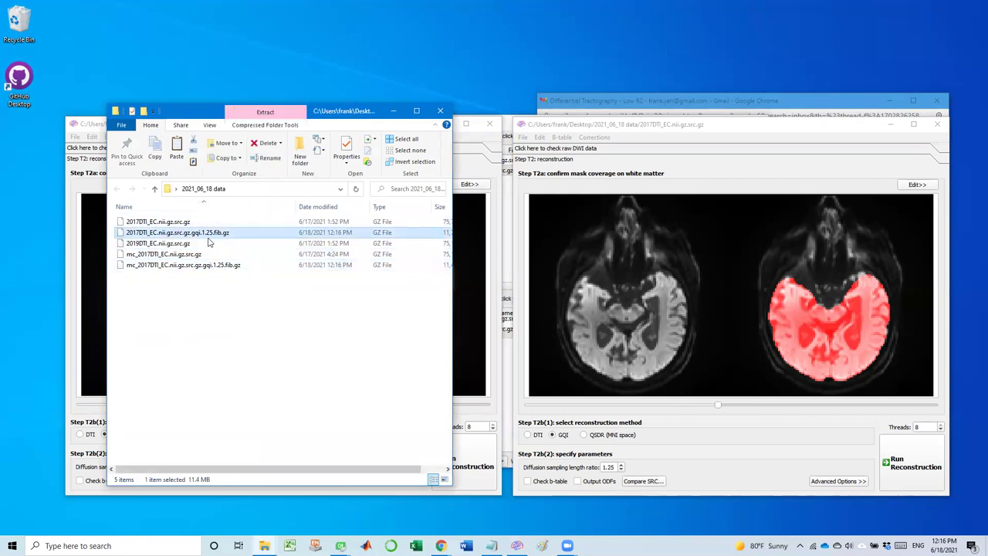
click(166, 265)
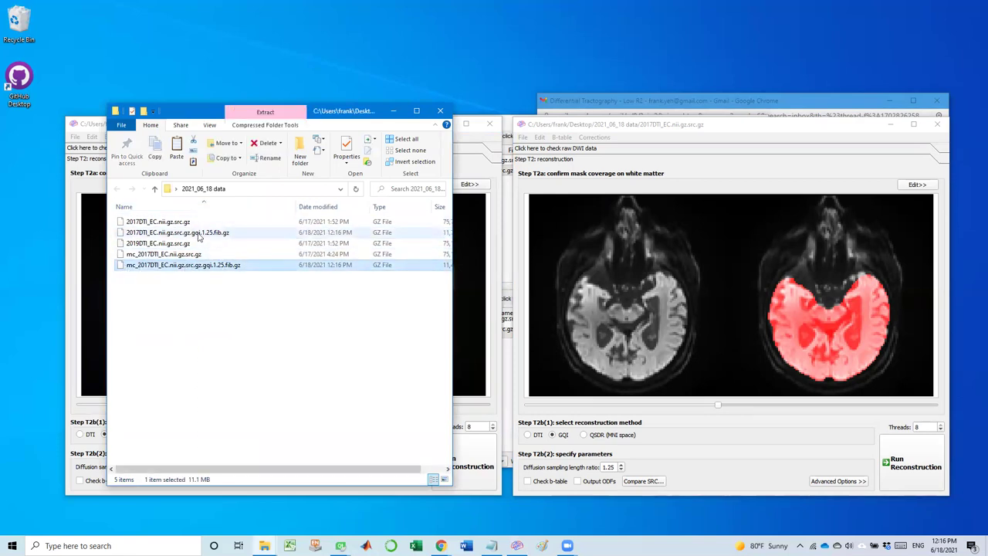
click(198, 234)
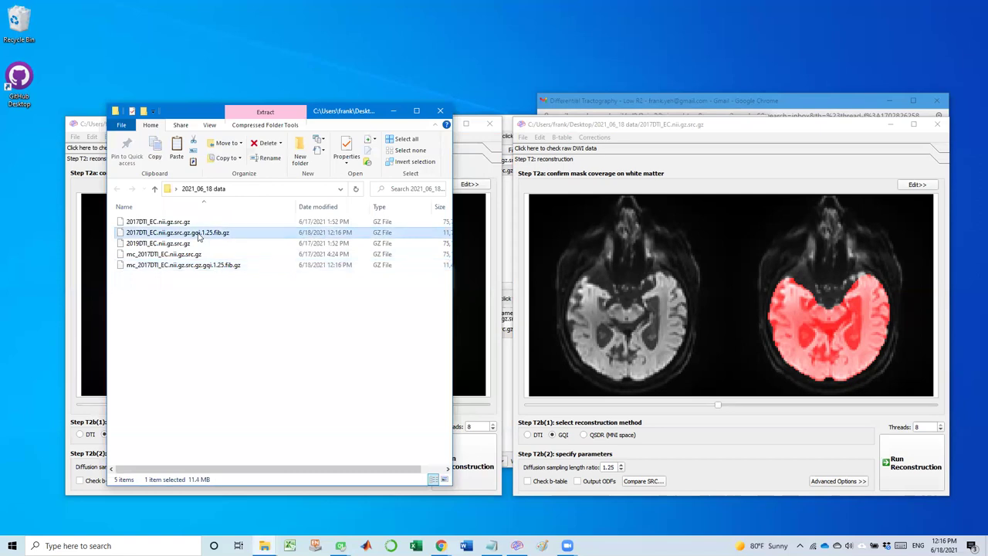
Open the 2017DTI_EC fib file, track the whole brain, and rotate the resulting tracts
click(489, 124)
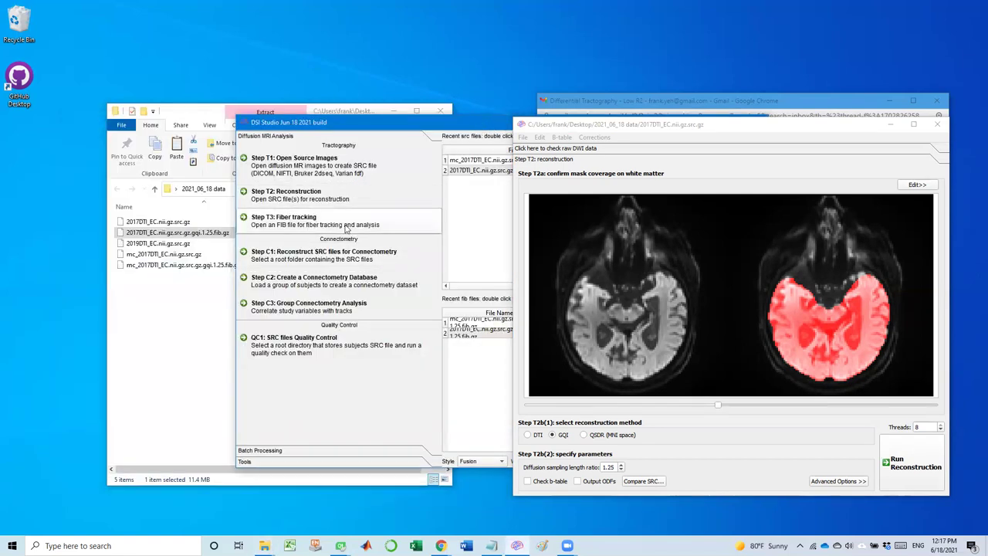
click(378, 228)
double_click(347, 150)
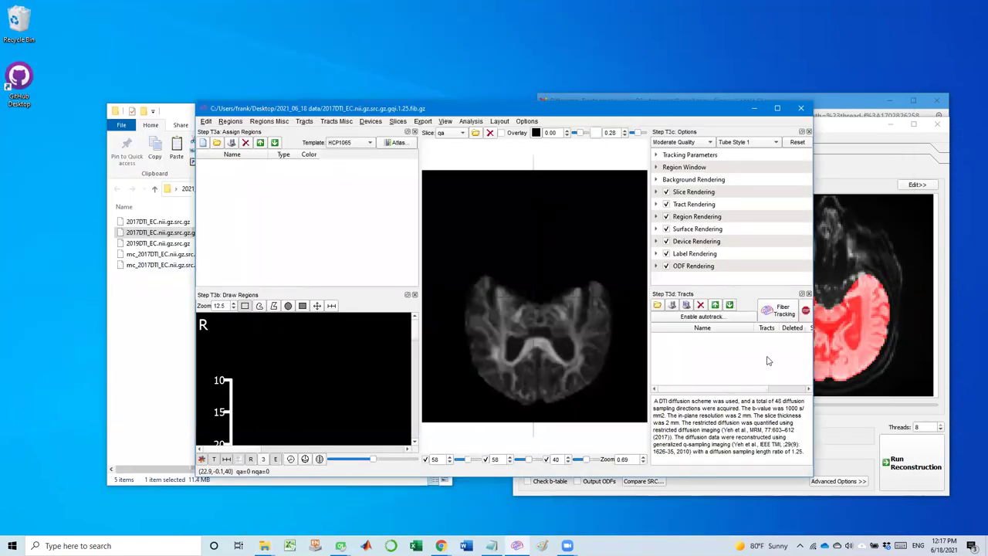
click(774, 311)
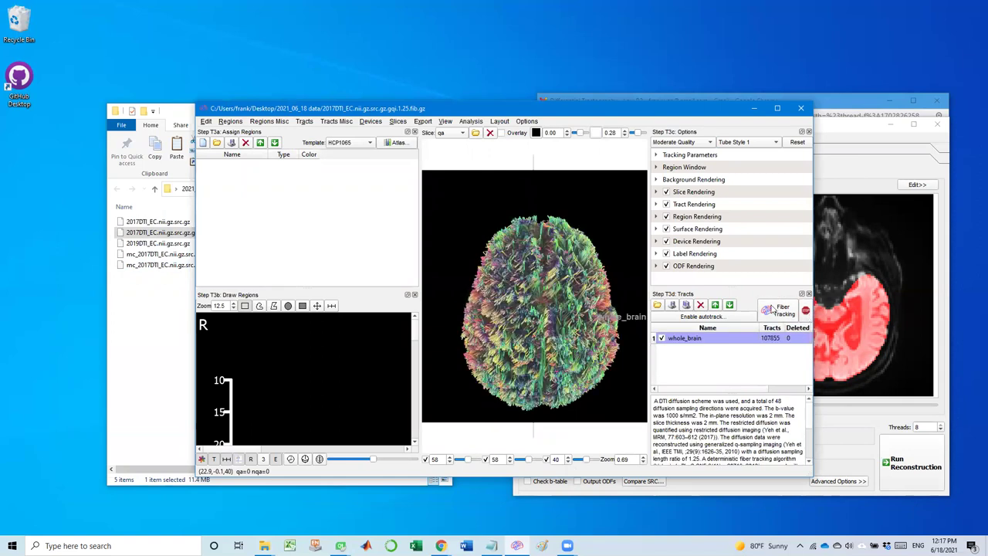
drag(520, 357, 510, 349)
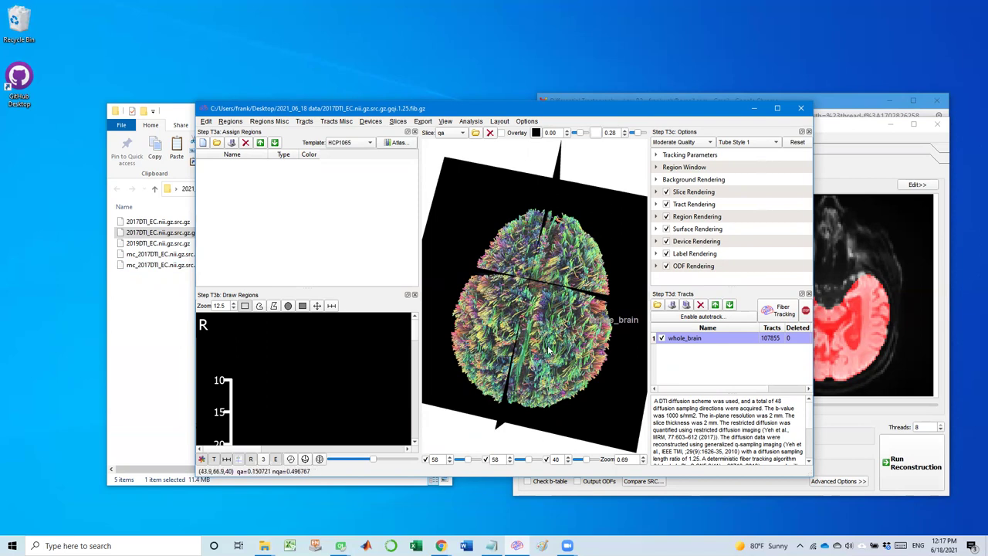
mouse_move(546, 328)
mouse_down()
mouse_move(584, 269)
mouse_move(525, 324)
mouse_move(500, 322)
mouse_move(530, 340)
mouse_move(536, 324)
mouse_up()
scroll(518, 323, up, 3)
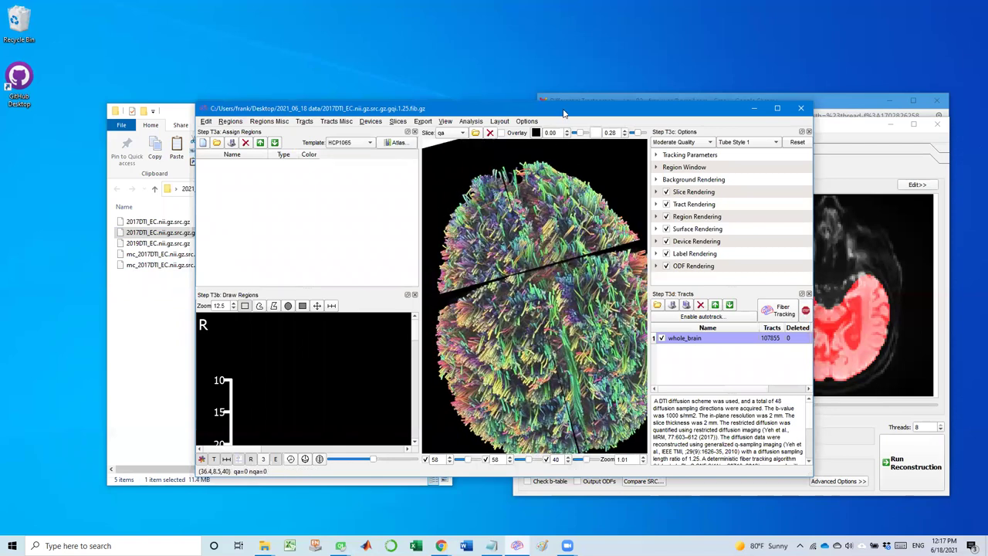
Open the mc_2017DTI_EC fib file, run whole-brain tracking, and place its window beside the first
drag(701, 113, 839, 114)
click(311, 122)
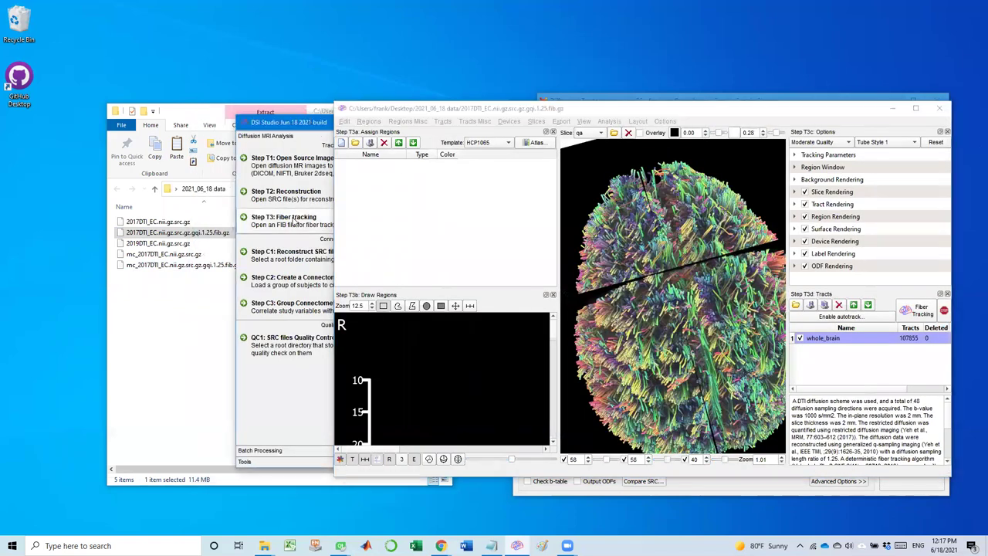
click(292, 221)
double_click(324, 160)
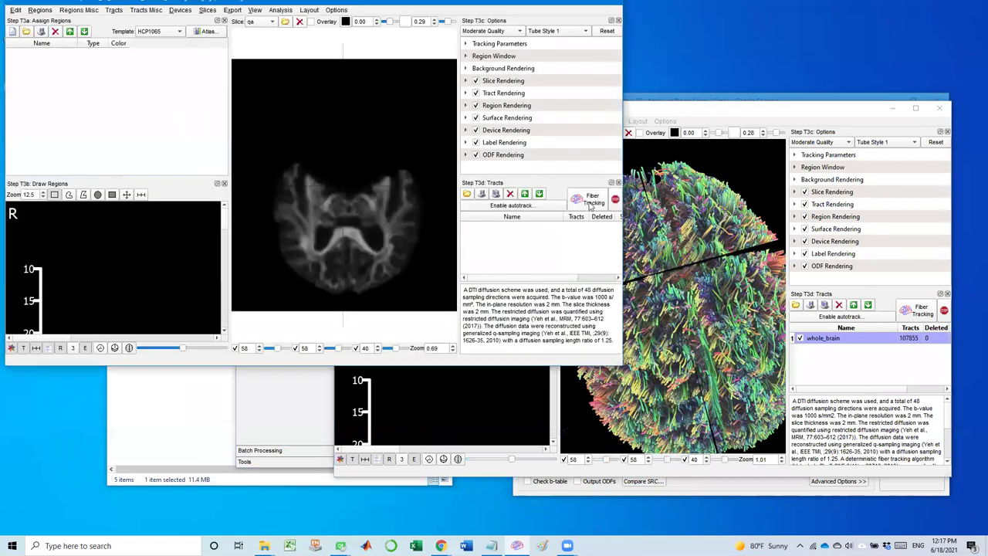
click(591, 202)
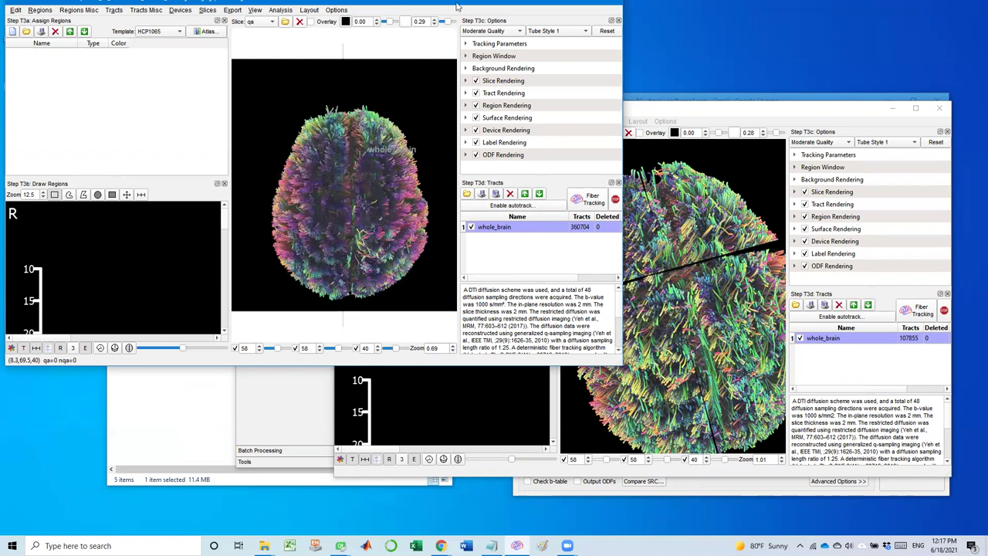
drag(456, 6, 430, 190)
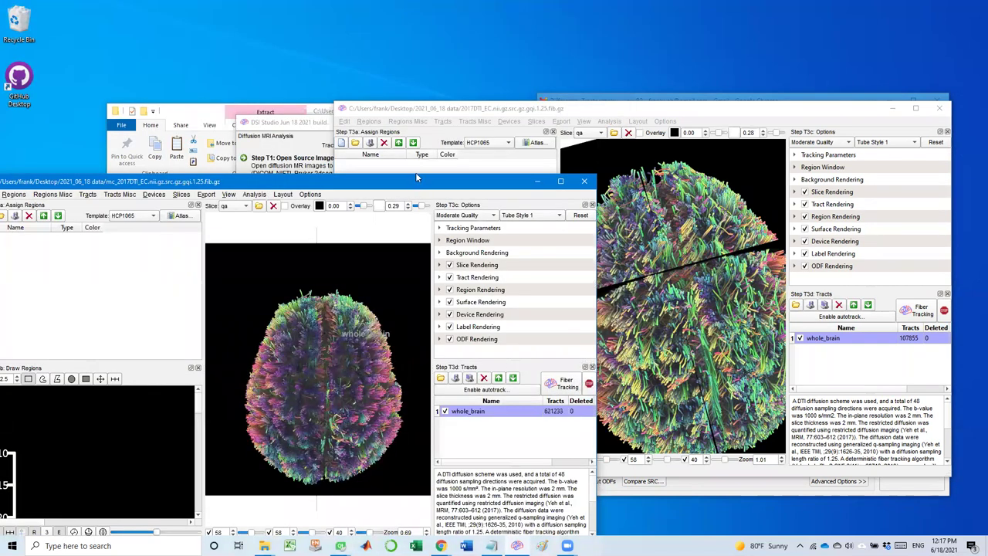
drag(416, 178, 376, 108)
scroll(292, 330, up, 5)
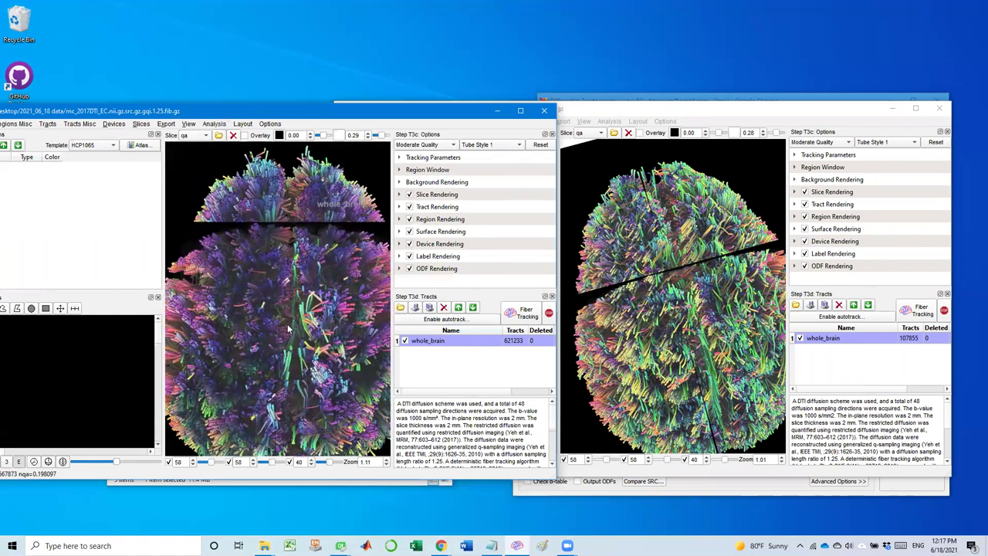
Rotate both tract renderings side by side for comparison, then close the 2017DTI_EC tracking window
drag(292, 330, 248, 303)
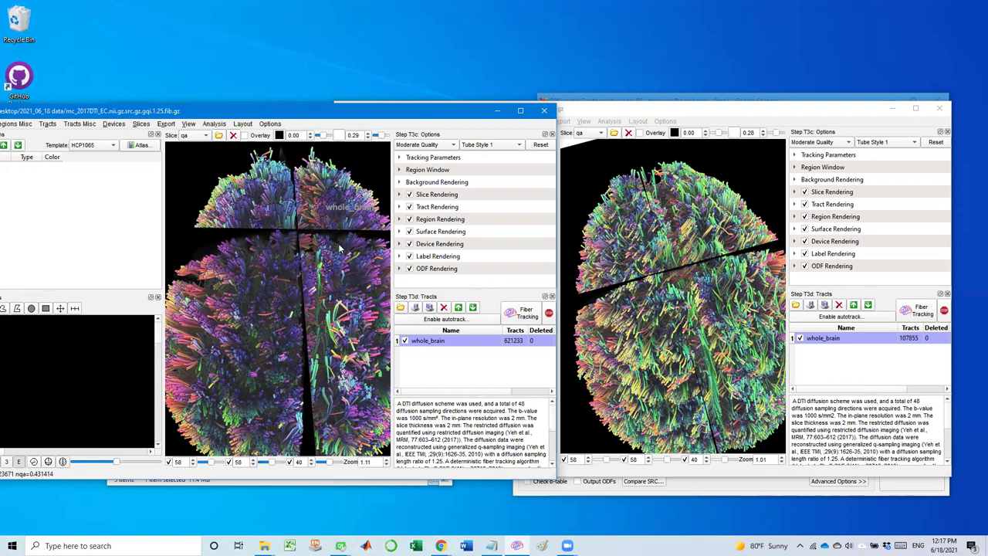
drag(334, 234, 323, 355)
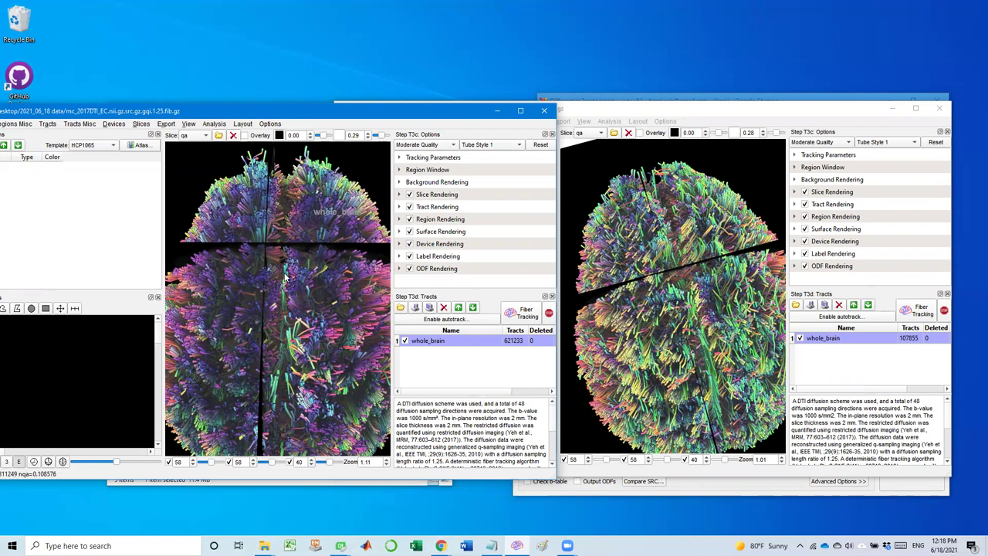
drag(278, 339, 258, 283)
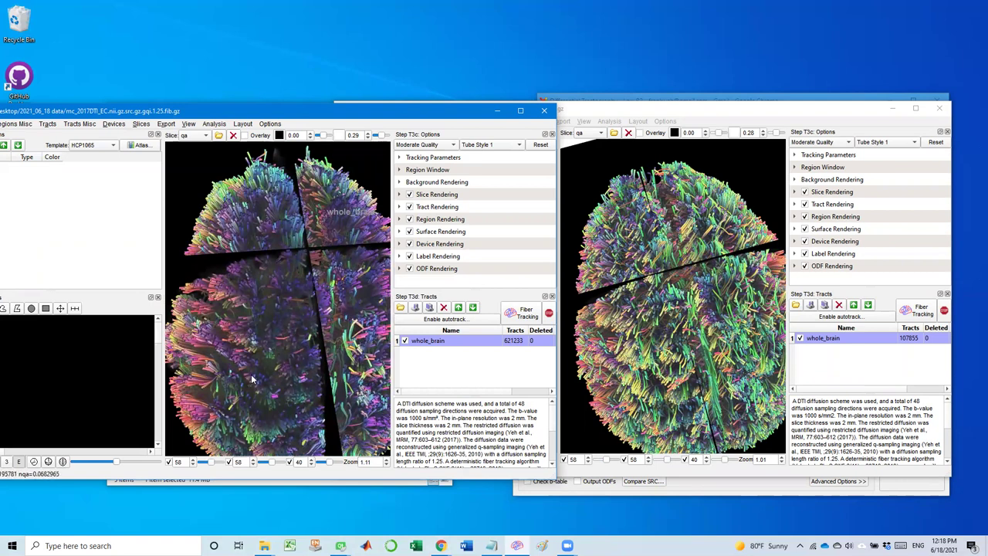
drag(676, 333, 614, 326)
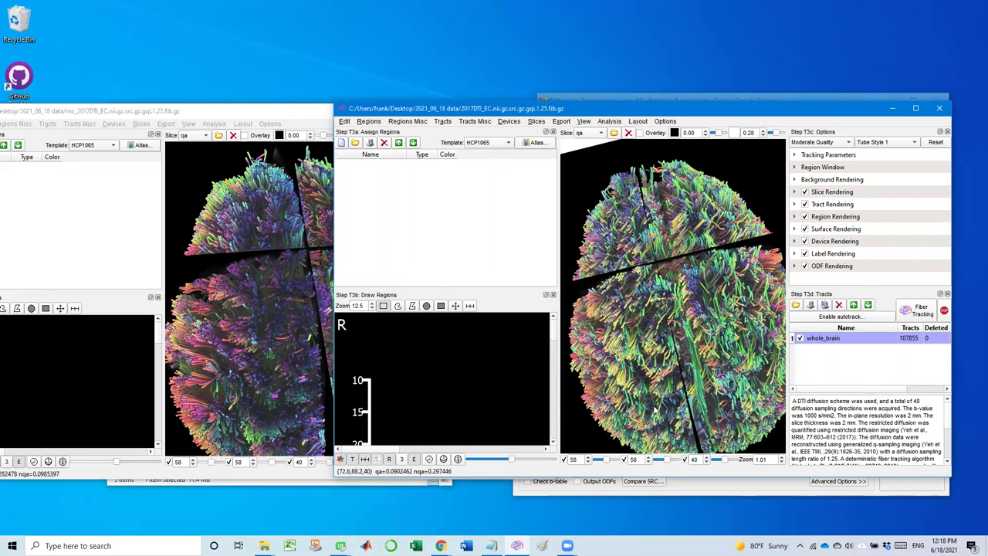
drag(637, 363, 595, 352)
drag(296, 311, 260, 311)
drag(663, 302, 617, 293)
drag(259, 306, 280, 322)
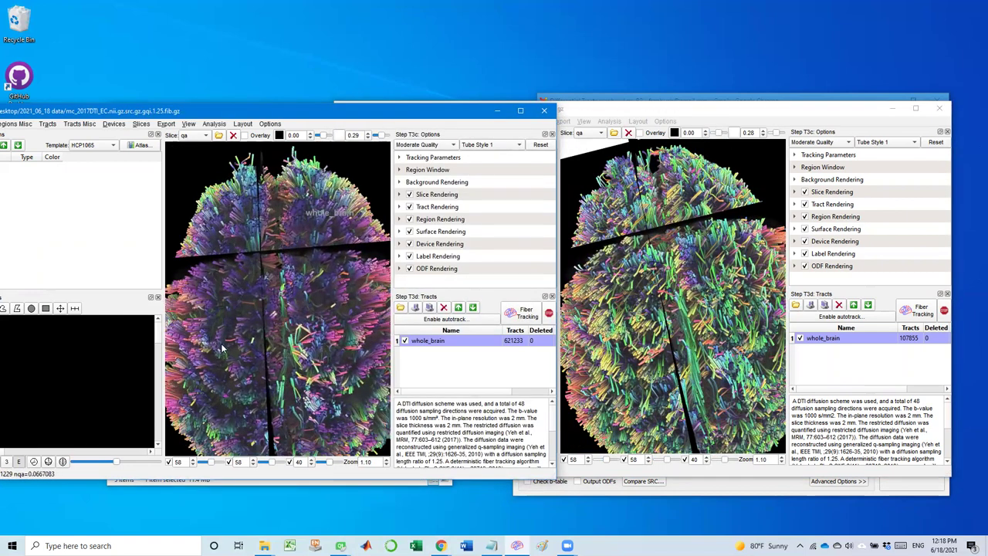
drag(279, 368, 252, 266)
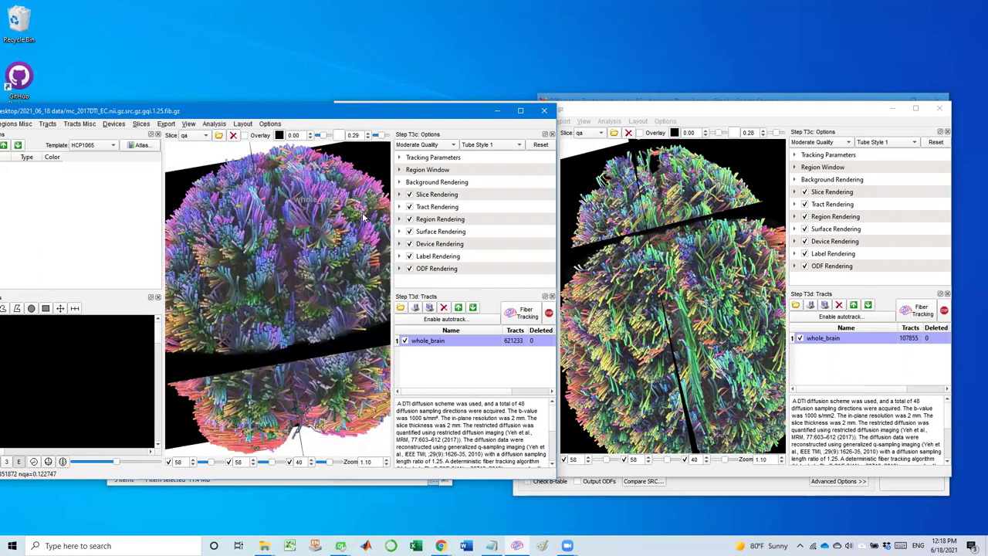
drag(624, 269, 708, 301)
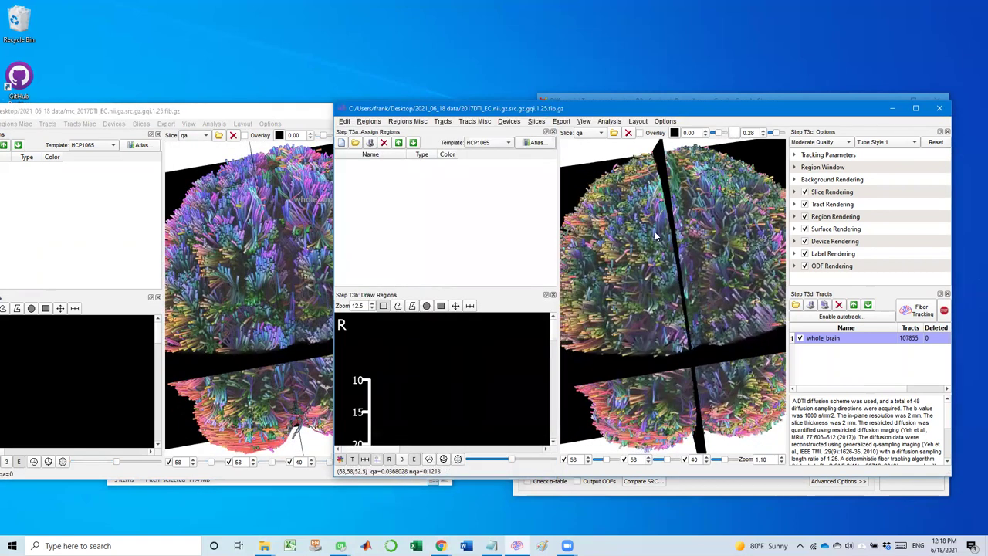
drag(270, 316, 258, 298)
drag(661, 275, 676, 324)
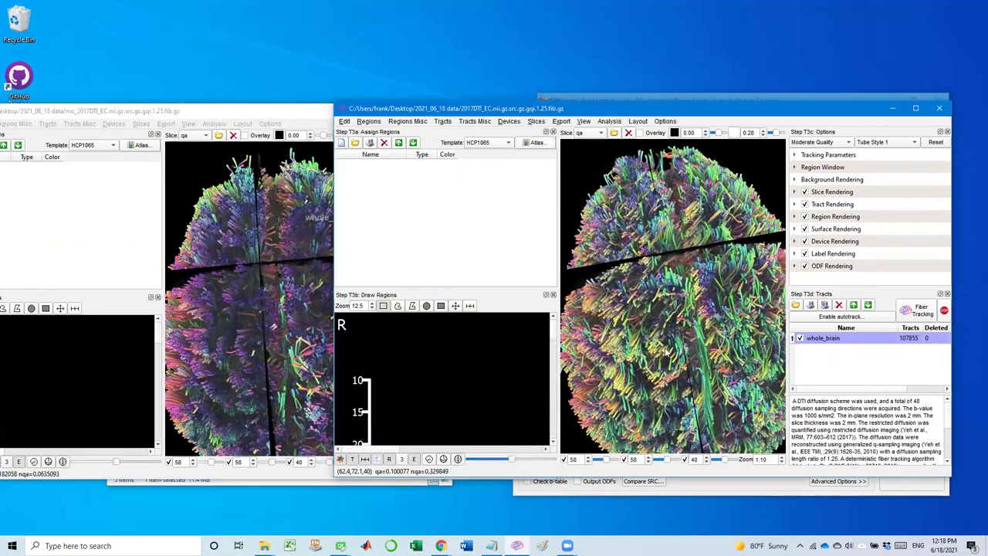
scroll(676, 324, up, 2)
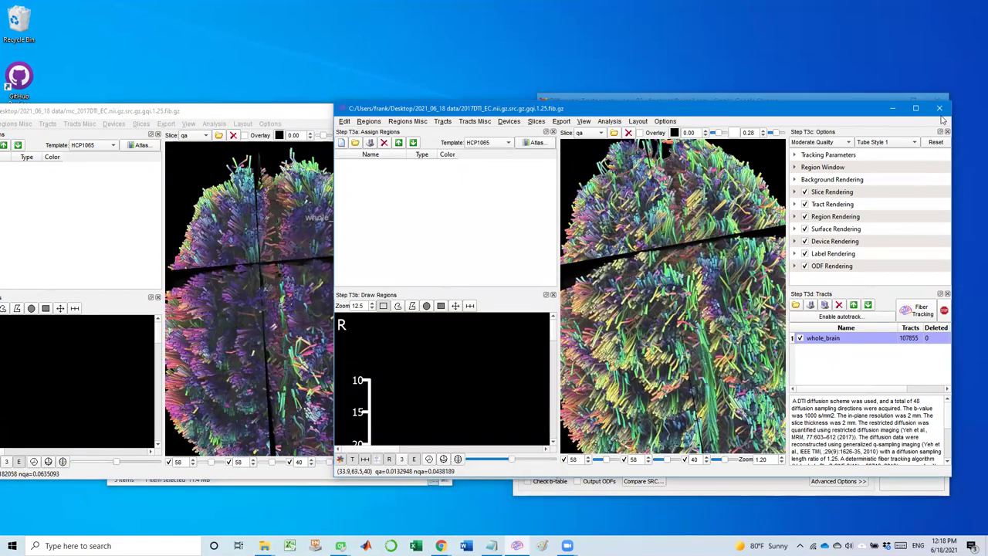
click(940, 110)
Close the tracking windows without saving tracts and show the raw DWI images with the b-table
click(632, 309)
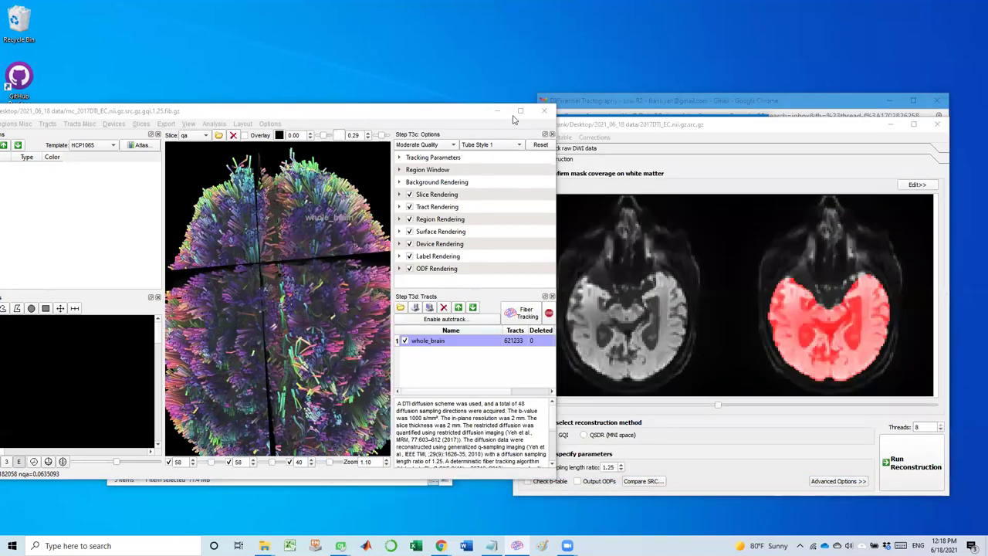
click(544, 111)
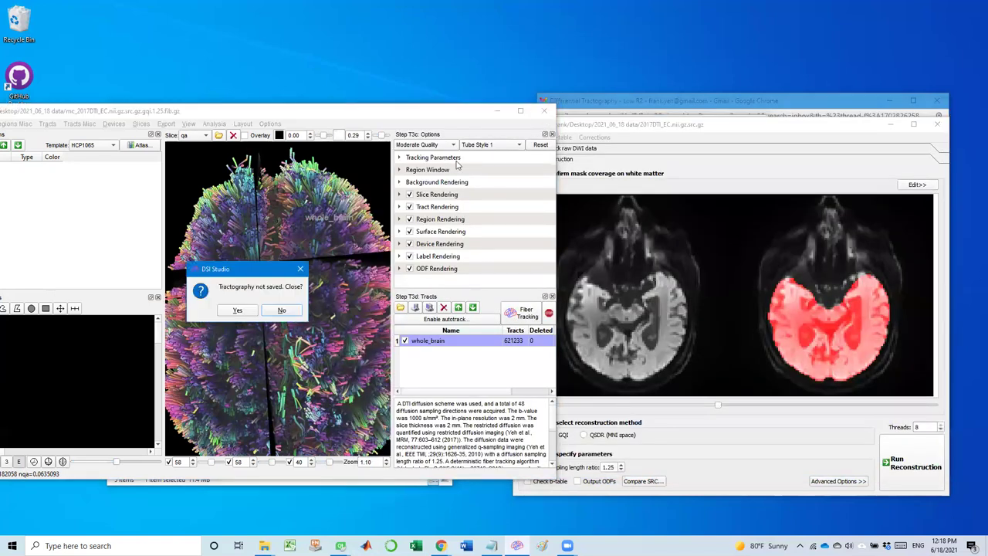
click(236, 310)
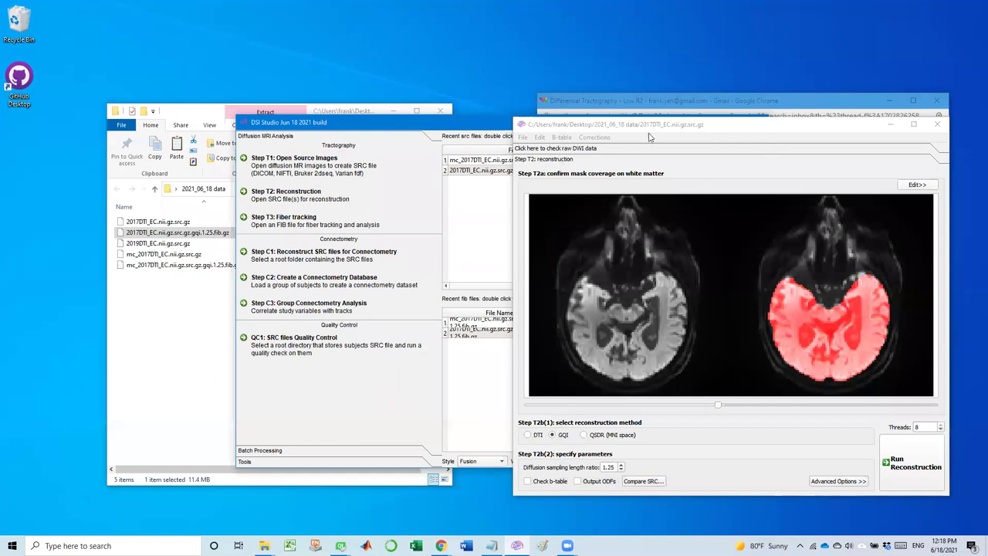
click(618, 151)
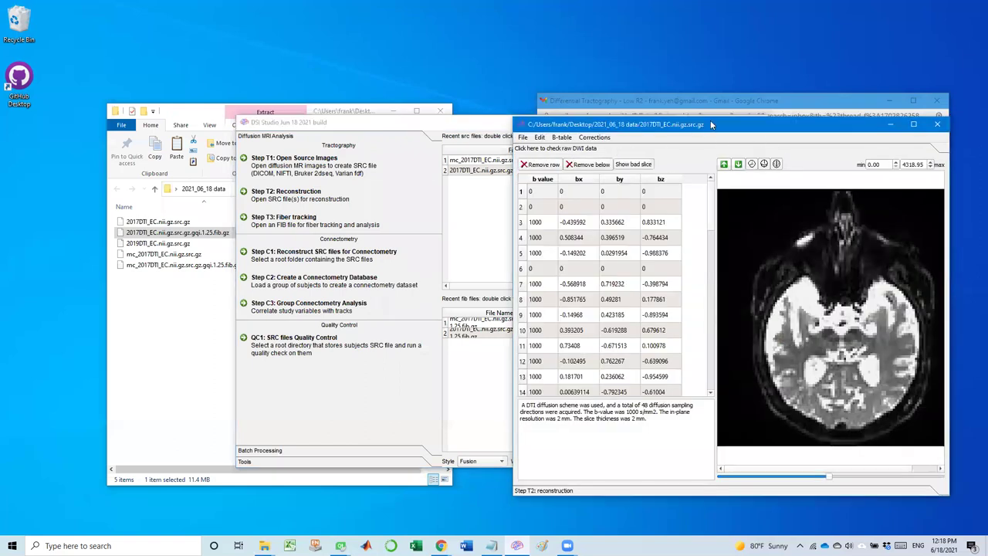
Inspect the diffusion volumes from b-table row 9, stepping down to row 40 and back to 13
drag(710, 125, 582, 128)
click(490, 318)
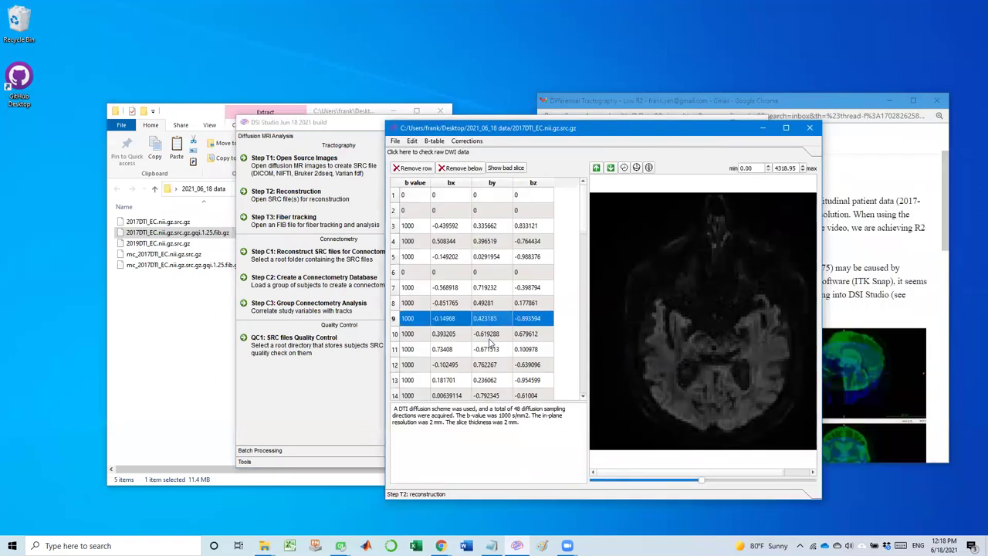
key(Up)
key(Up)
key(Up)
key(Up)
key(Up)
key(Up)
key(Up)
key(Up)
key(Down)
key(Down)
key(Down)
key(Down)
key(Down)
key(Down)
key(Down)
key(Down)
key(Down)
key(Down)
key(Down)
key(Down)
key(Down)
key(Down)
key(Down)
key(Down)
key(Down)
key(Down)
key(Down)
key(Down)
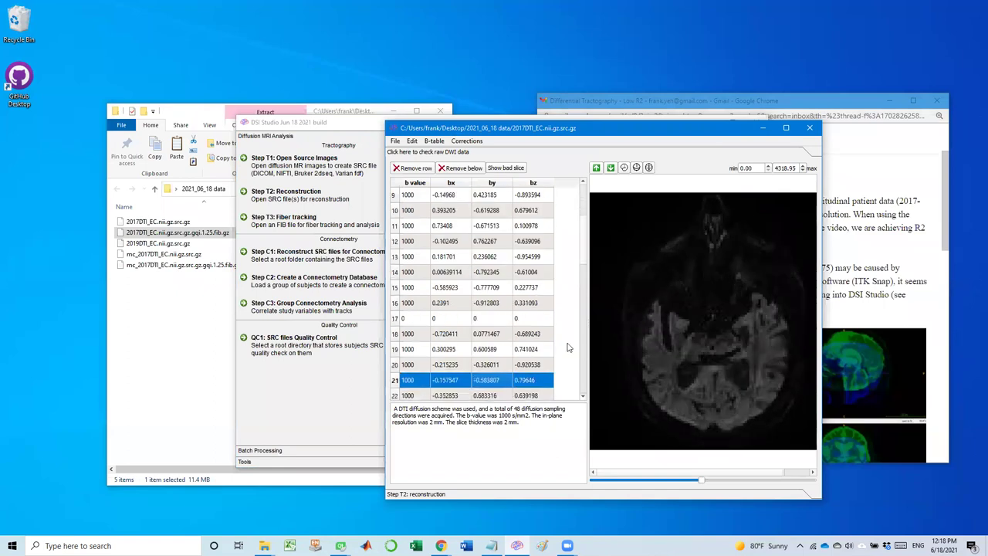
key(Down)
key(Down)
key(Down)
key(Down)
key(Down)
key(Down)
key(Down)
key(Down)
key(Down)
key(Down)
key(Down)
key(Down)
key(Down)
key(Down)
key(Down)
key(Down)
key(Down)
key(Down)
key(Down)
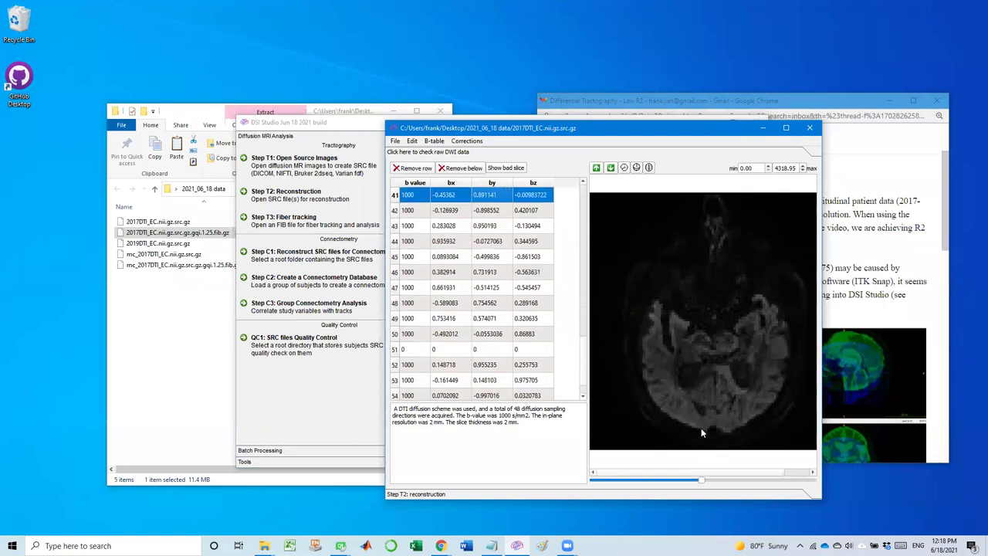
key(Up)
key(Up)
key(Up)
key(Up)
key(Up)
key(Up)
key(Up)
key(Up)
key(Up)
key(Up)
key(Up)
key(Up)
key(Up)
key(Up)
key(Up)
key(Up)
key(Up)
key(Up)
key(Up)
key(Up)
Move up and down through the axial slices to inspect the DWI image
drag(700, 482, 741, 483)
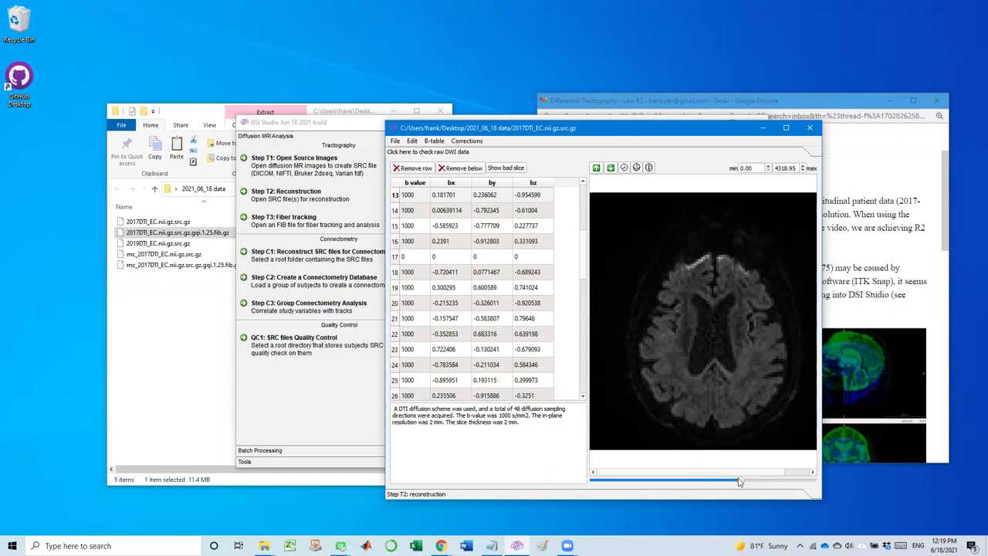
drag(738, 479, 742, 482)
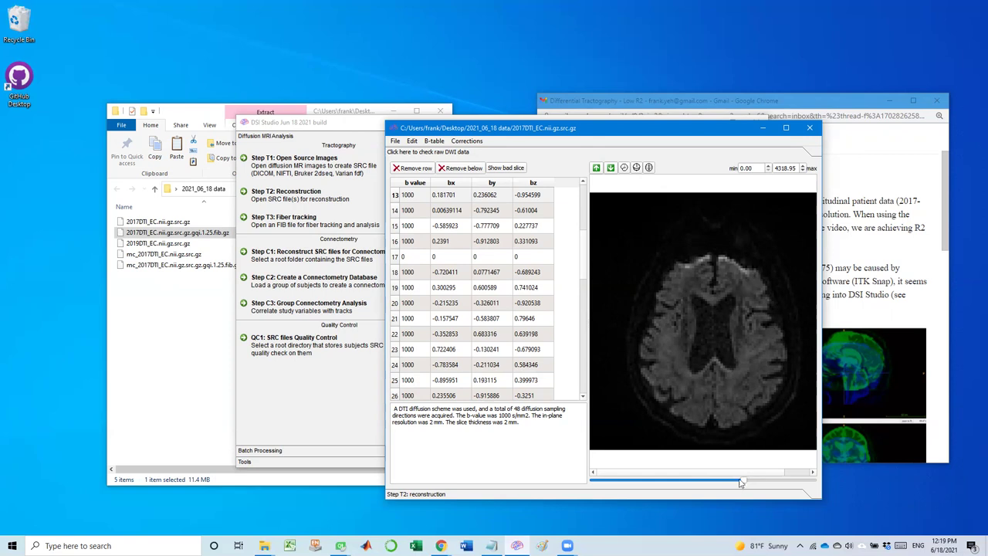
drag(743, 482, 676, 492)
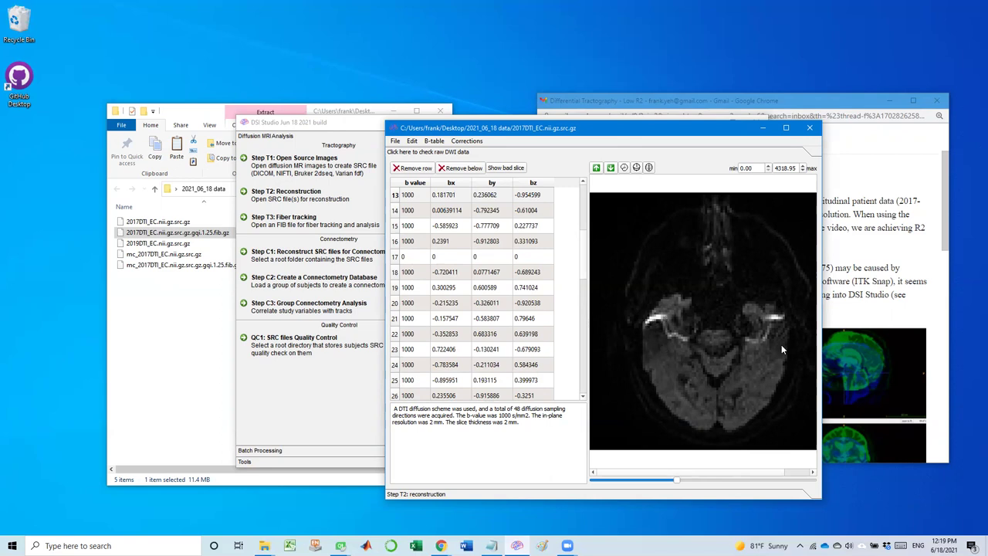
drag(676, 483, 679, 485)
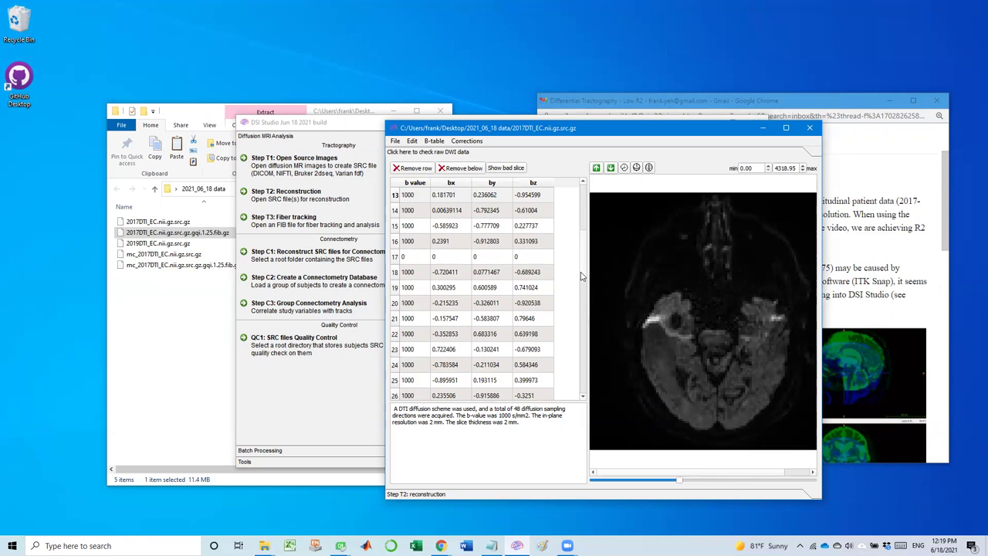
drag(581, 213, 591, 381)
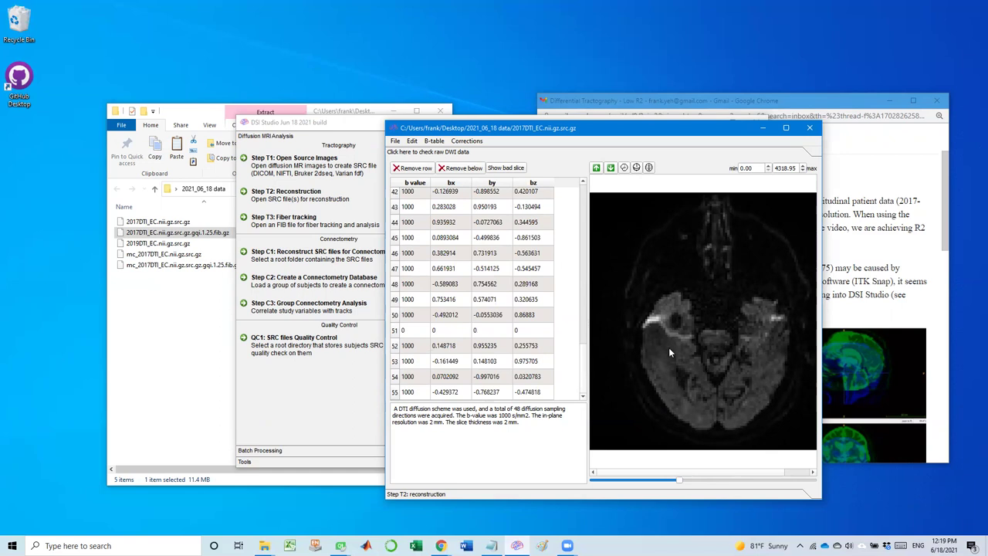
drag(679, 480, 743, 474)
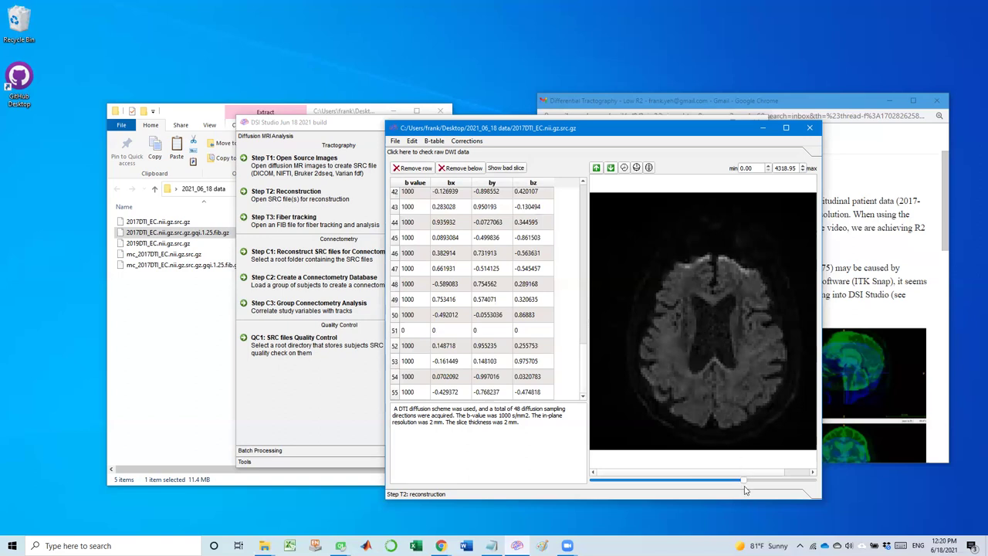
drag(746, 479, 689, 475)
View the Corrections options without choosing one, then keep stepping through axial slices
click(467, 141)
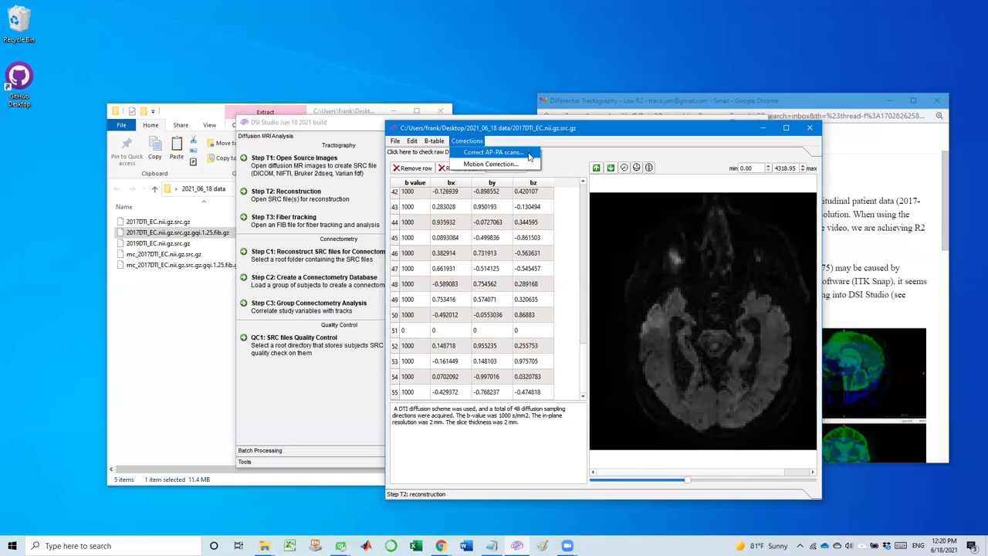
click(575, 132)
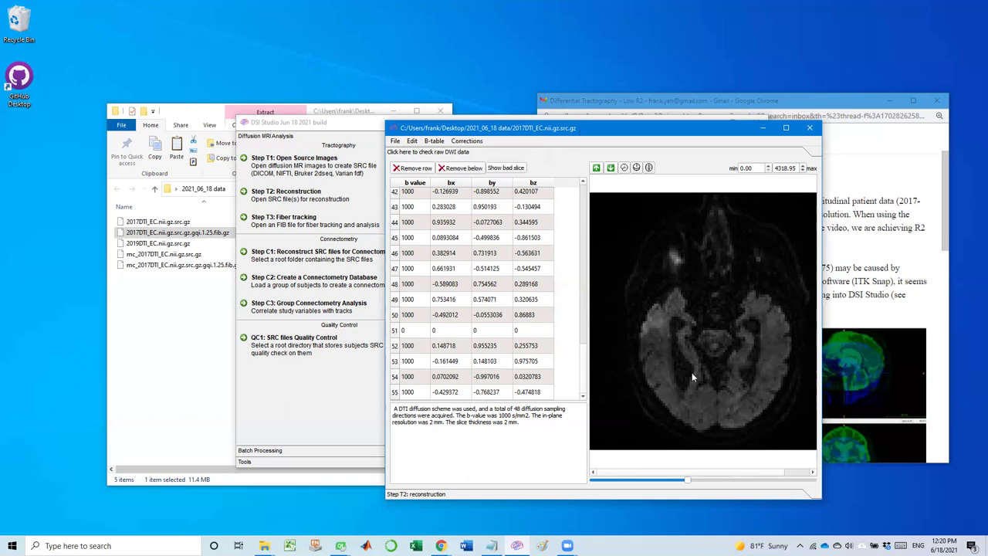
drag(690, 483, 673, 480)
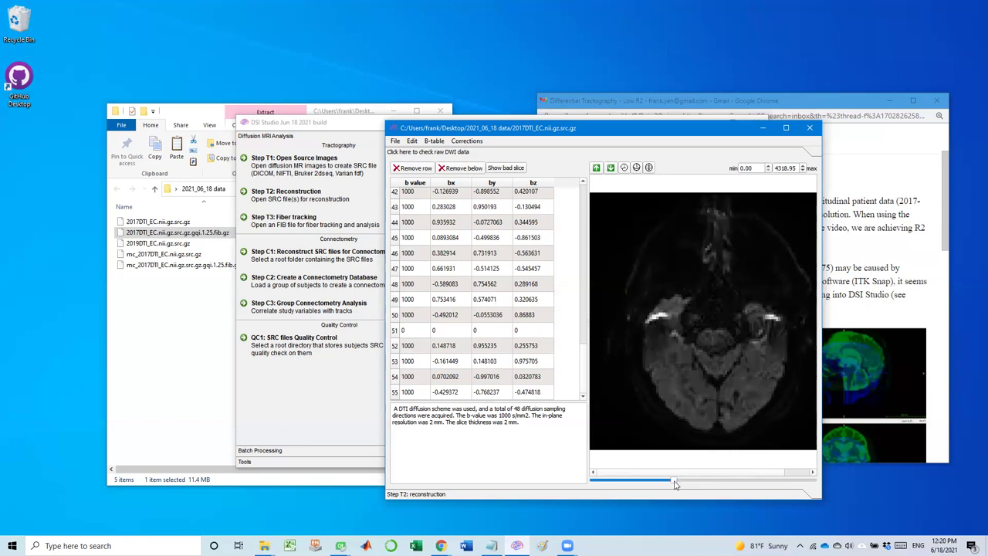
mouse_move(676, 480)
mouse_down()
mouse_move(713, 477)
mouse_move(673, 480)
mouse_up()
mouse_move(676, 480)
mouse_down()
mouse_move(746, 482)
mouse_move(675, 485)
mouse_up()
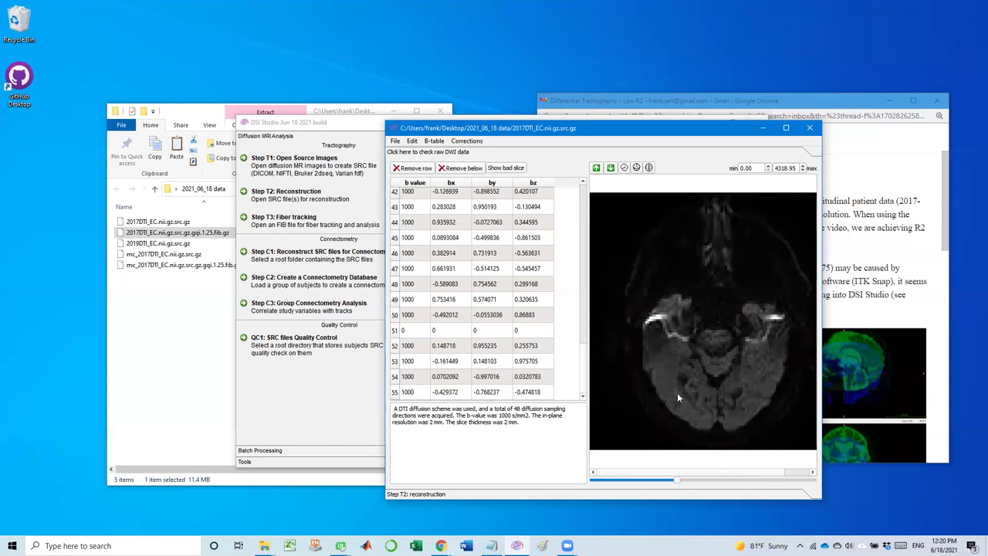
mouse_move(677, 480)
mouse_down()
mouse_move(689, 477)
mouse_move(660, 478)
mouse_move(693, 472)
mouse_up()
View the diffusion volumes for b-table rows 45 and 3
mouse_move(584, 364)
mouse_down()
mouse_move(581, 203)
mouse_move(579, 373)
mouse_up()
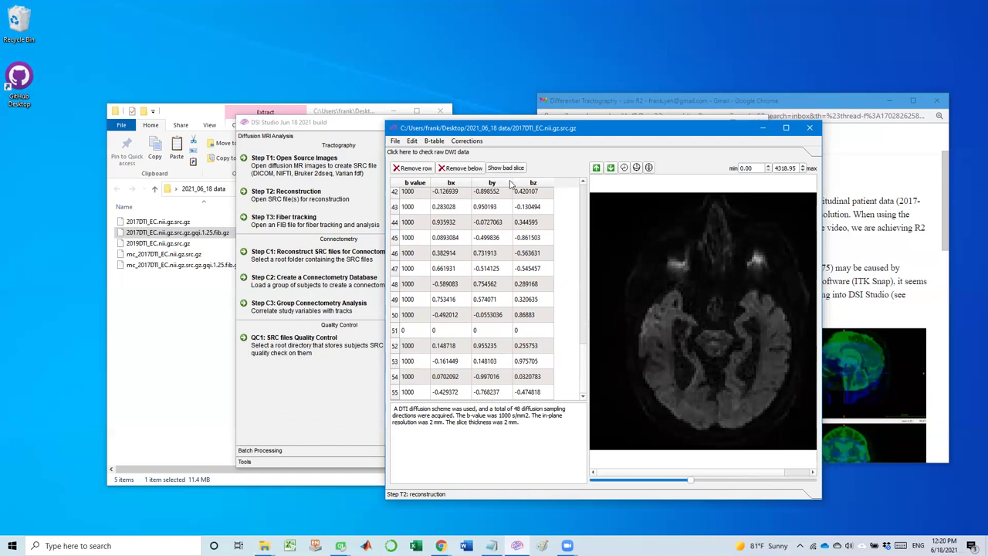
click(513, 237)
drag(585, 356, 585, 193)
click(502, 229)
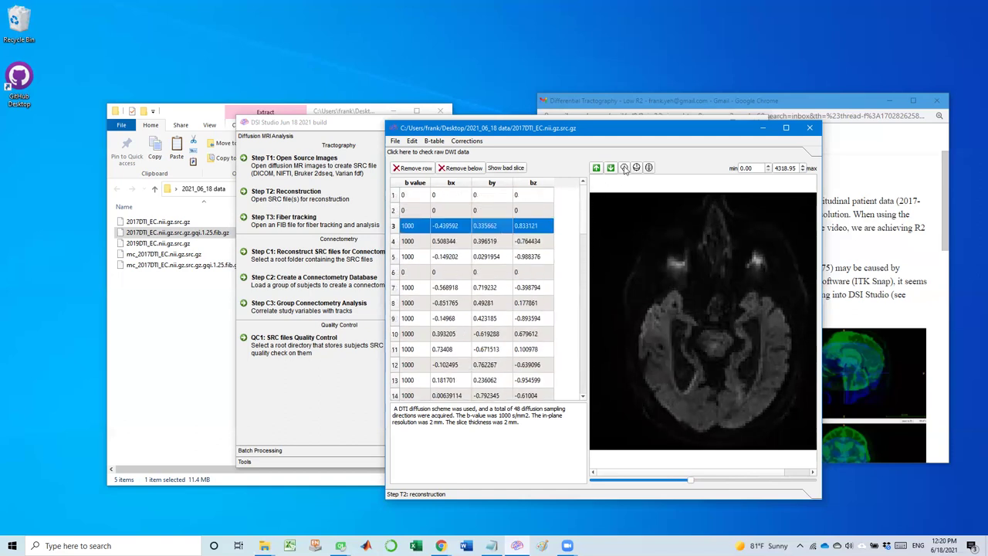
Show a sagittal slice in a widened window and move to a neighbouring slice
click(625, 168)
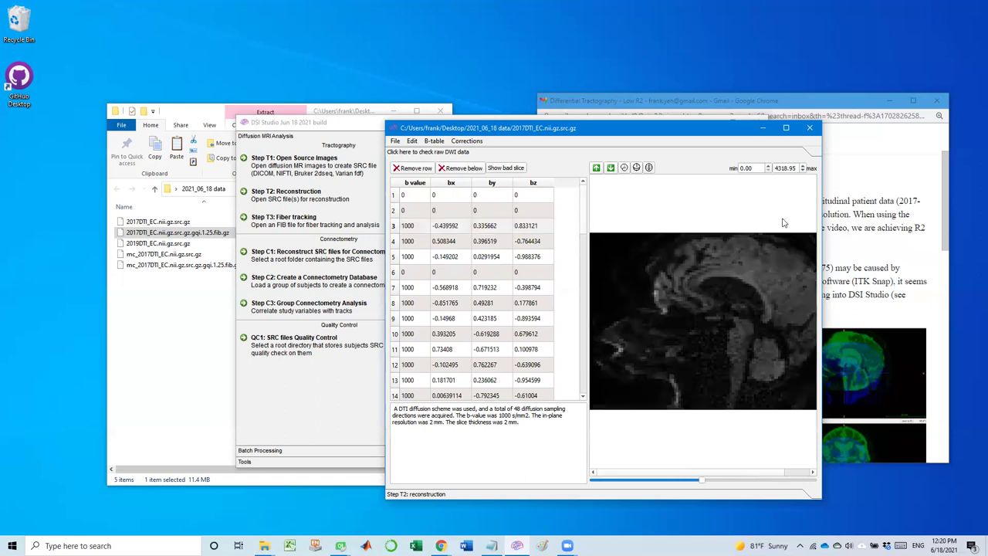
drag(820, 216, 904, 216)
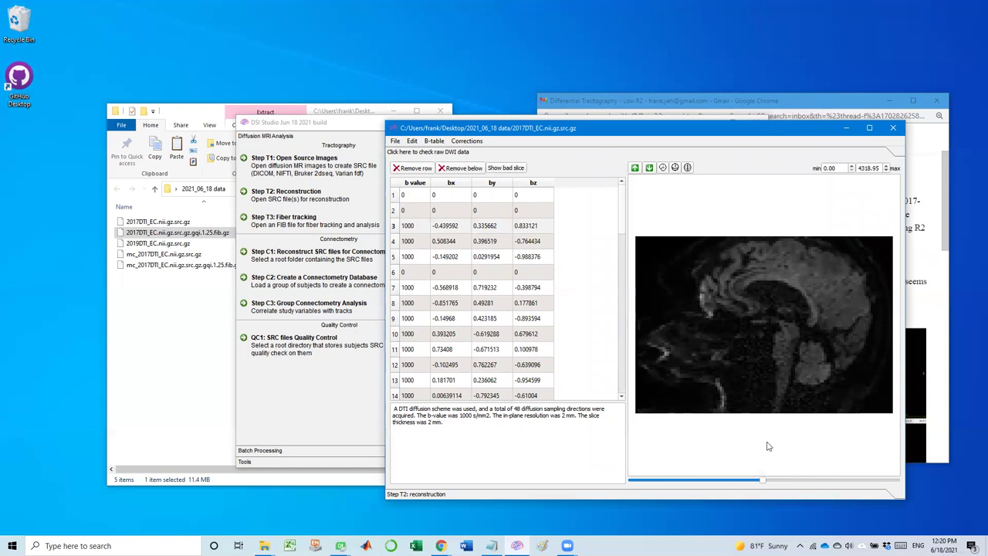
drag(763, 479, 771, 479)
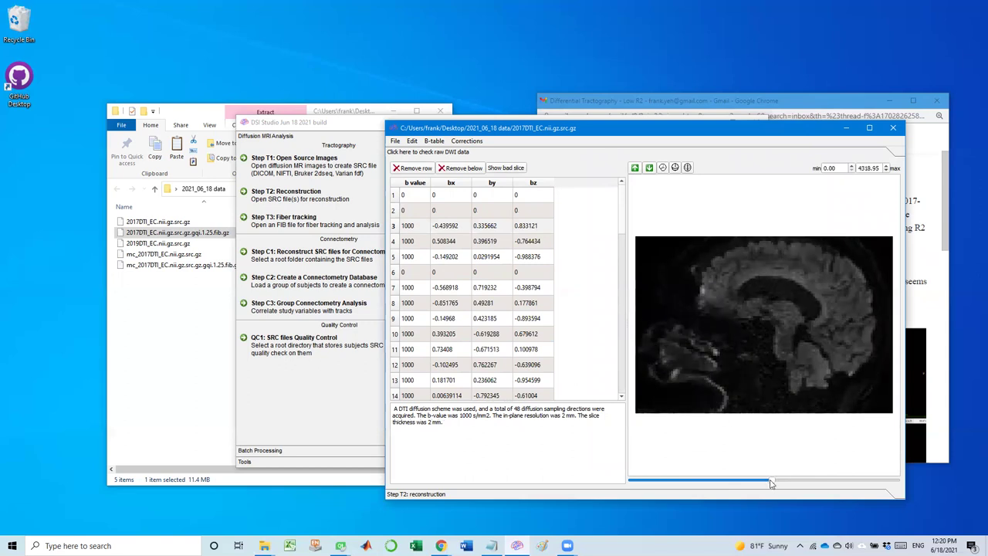
Inspect the b0 volume in row 2, stepping down to row 7 and back to row 6
click(520, 204)
key(Up)
key(Down)
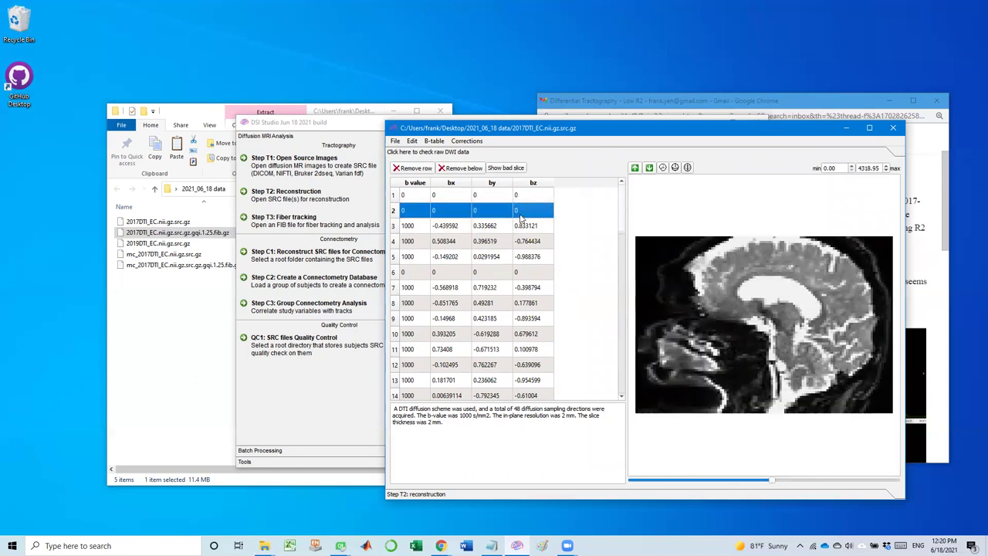
key(Down)
key(Down)
key(Down)
key(Down)
key(Down)
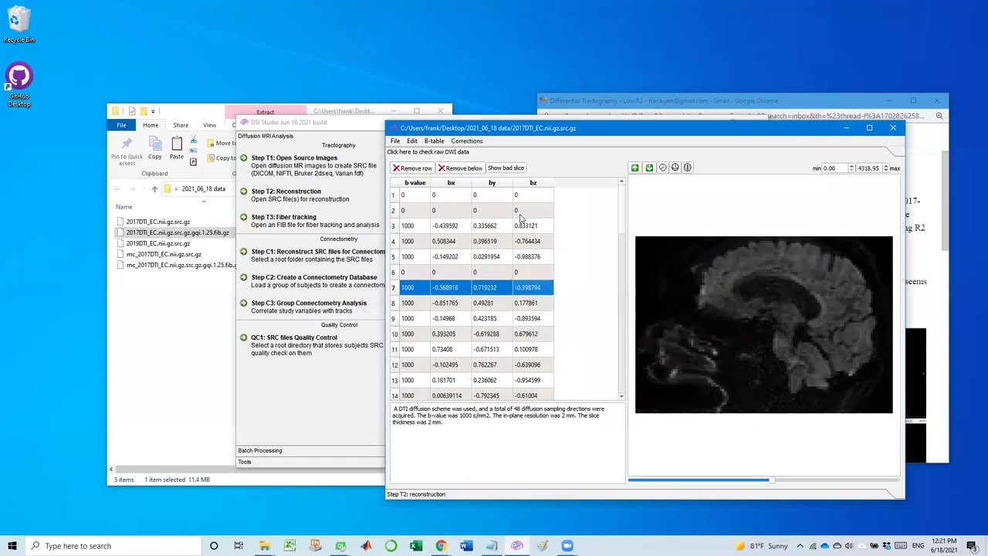
key(Up)
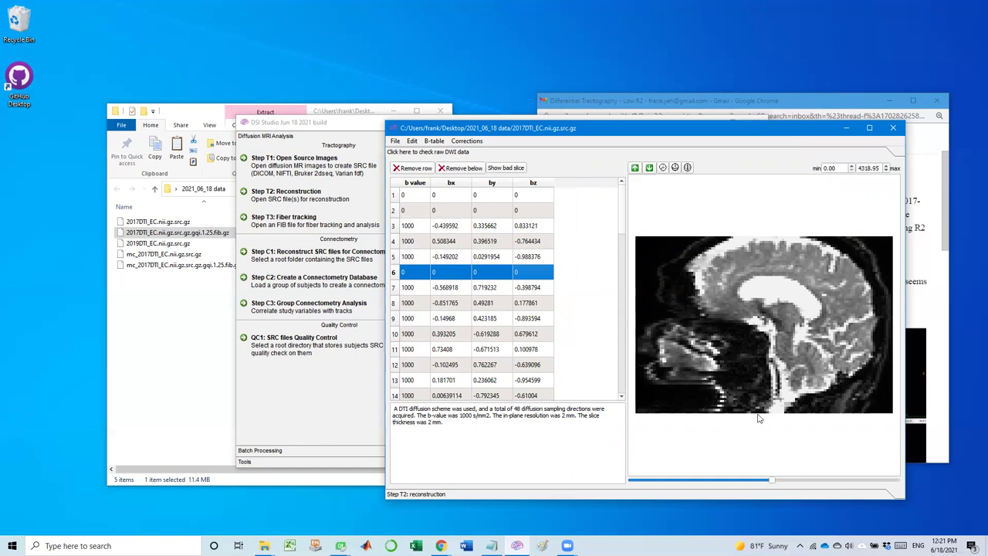
Step through volumes from row 7 down to row 23, then compare rows 21 and 22
drag(623, 227, 622, 189)
click(515, 288)
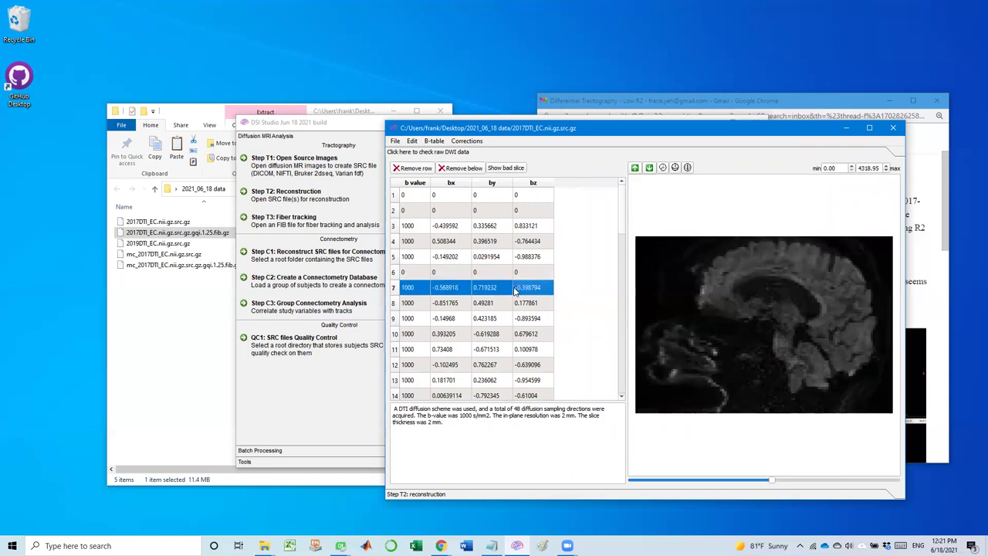
key(Down)
key(Down)
key(Down)
key(Down)
key(Down)
key(Down)
key(Down)
key(Down)
key(Down)
key(Down)
key(Down)
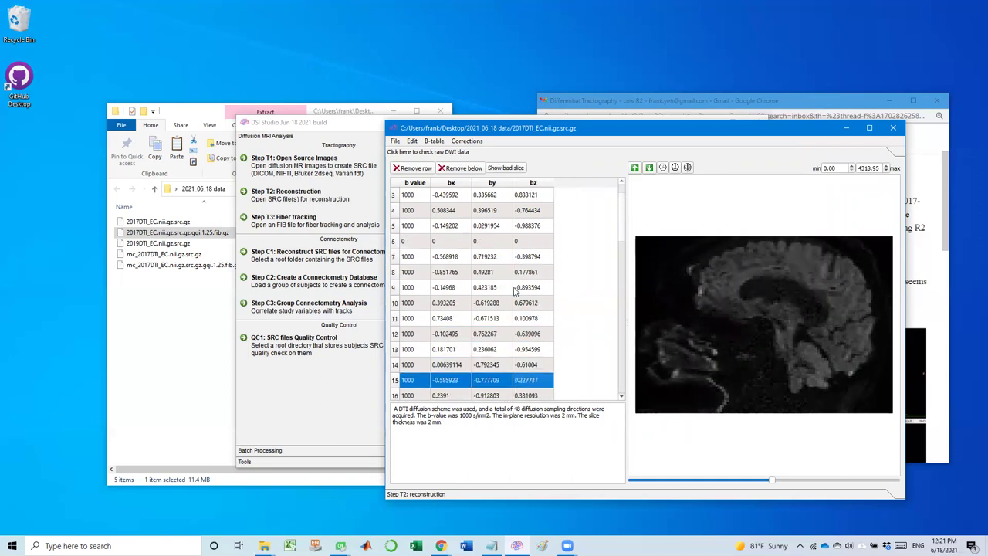
key(Down)
key(Down)
key(Down)
key(Down)
key(Down)
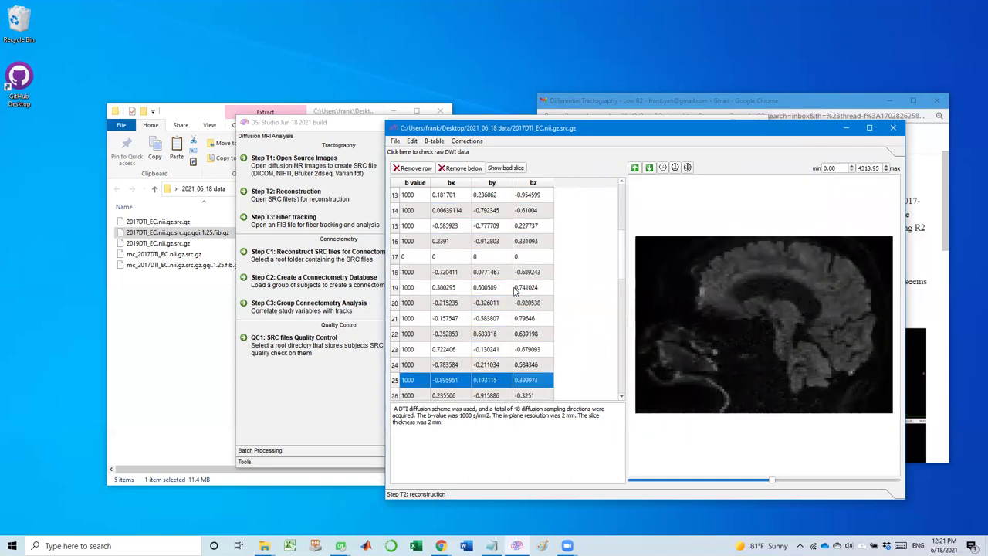
key(Up)
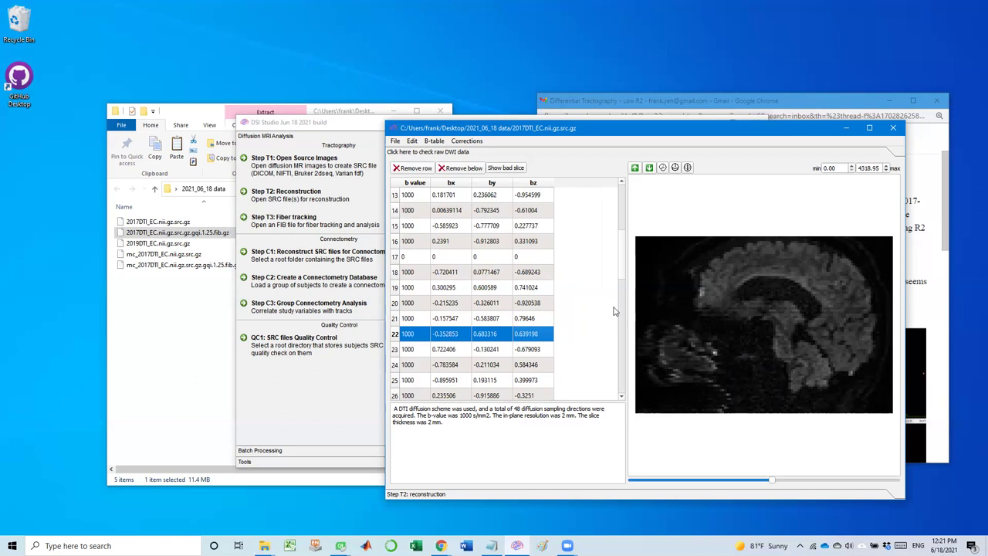
click(521, 325)
click(524, 338)
Step on through the volumes from row 24 down to row 51's b0 image
key(Down)
key(Up)
key(Up)
key(Down)
key(Down)
key(Down)
key(Down)
key(Down)
key(Down)
key(Down)
key(Down)
key(Down)
key(Down)
key(Down)
key(Down)
key(Down)
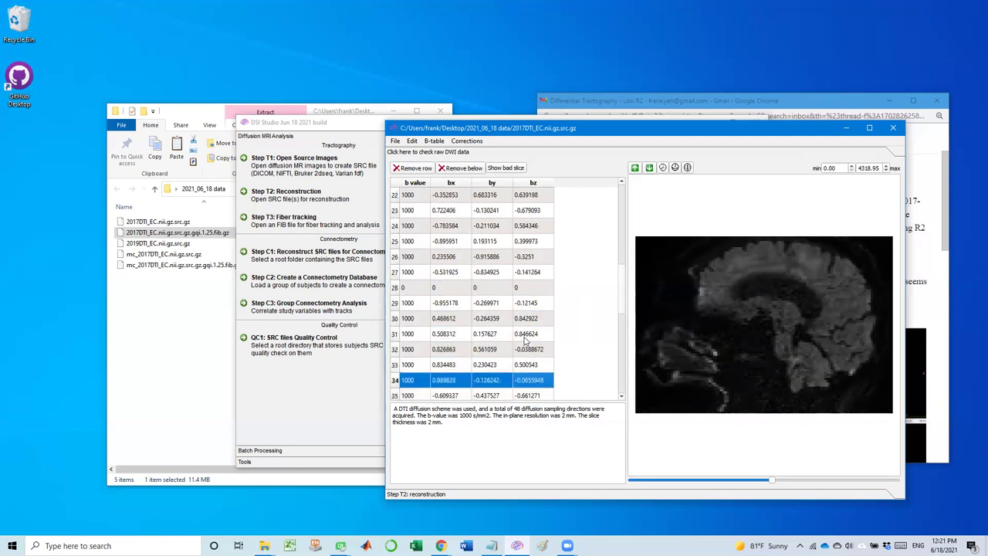
key(Down)
key(Down)
key(Down)
key(Down)
key(Down)
key(Down)
key(Down)
key(Down)
key(Down)
key(Down)
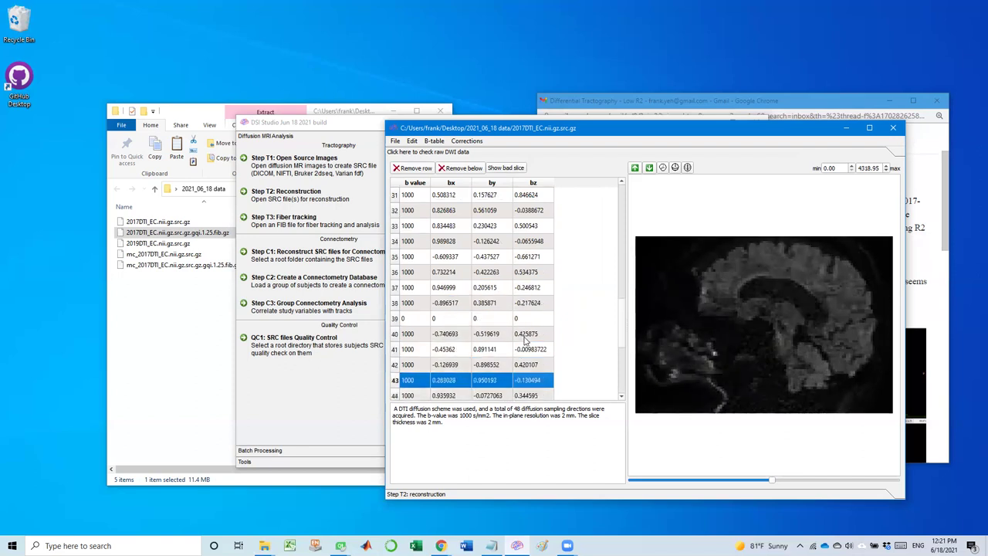
key(Down)
key(Down)
key(Down)
key(Down)
key(Down)
key(Down)
key(Down)
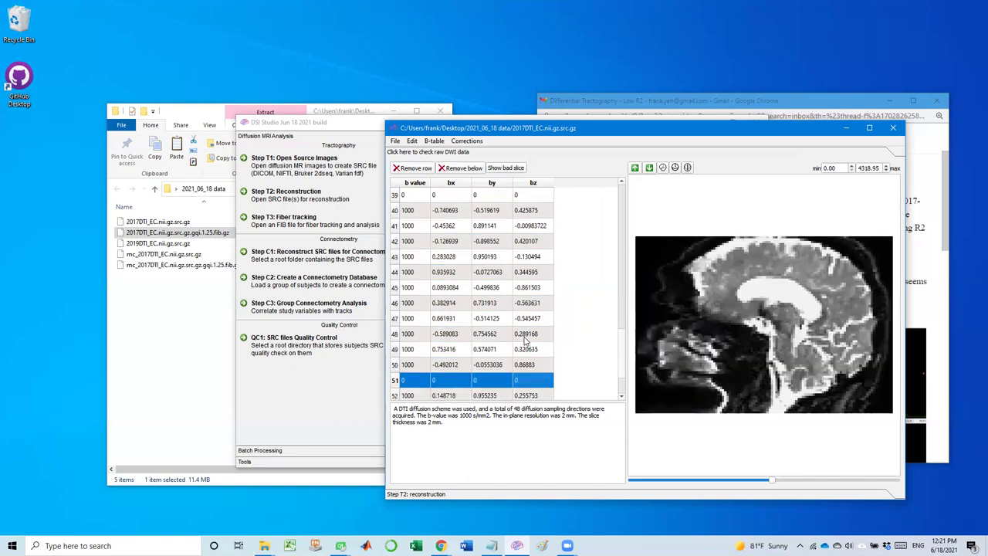
key(Down)
key(Down)
key(Down)
key(Down)
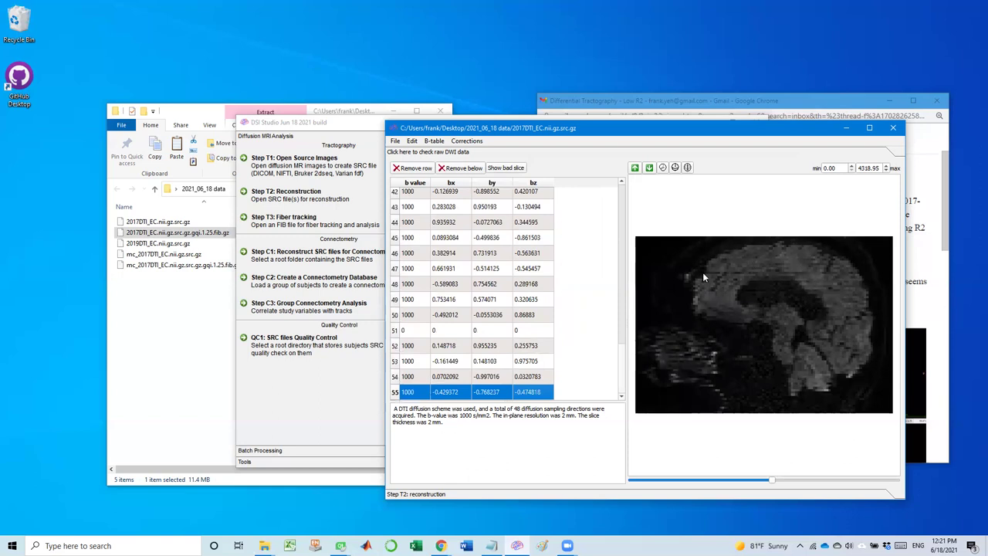
Clear the selected row, step up to row 47, and check volumes in rows 53 to 55
click(840, 282)
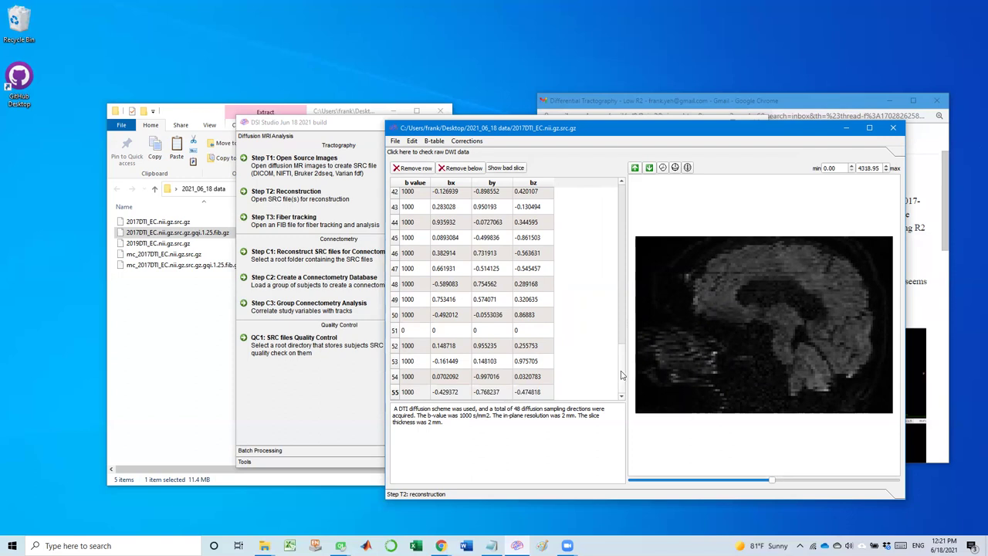
mouse_move(622, 375)
mouse_down()
mouse_move(621, 202)
mouse_move(621, 386)
mouse_up()
key(Up)
key(Up)
key(Up)
key(Up)
key(Up)
key(Up)
key(Up)
key(Up)
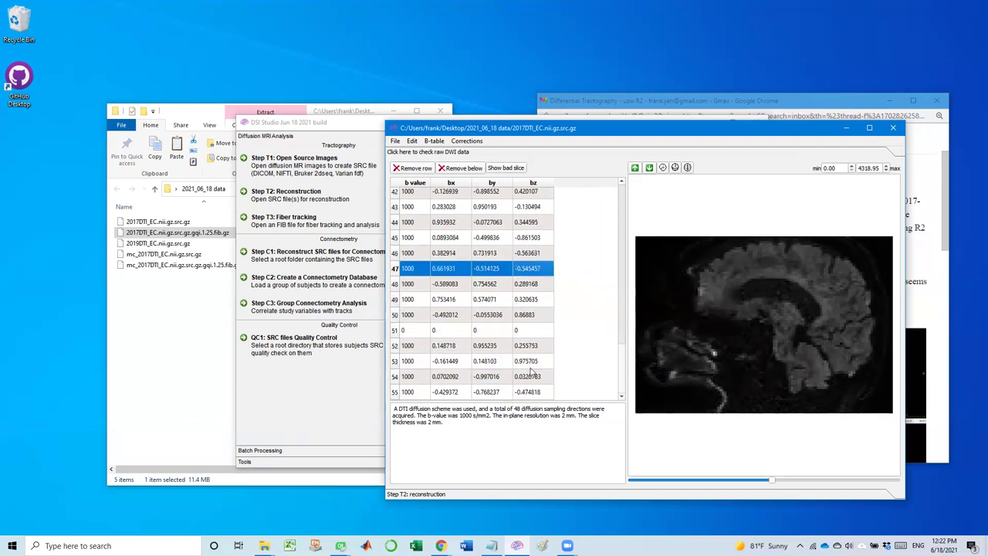
click(530, 374)
click(537, 392)
click(526, 366)
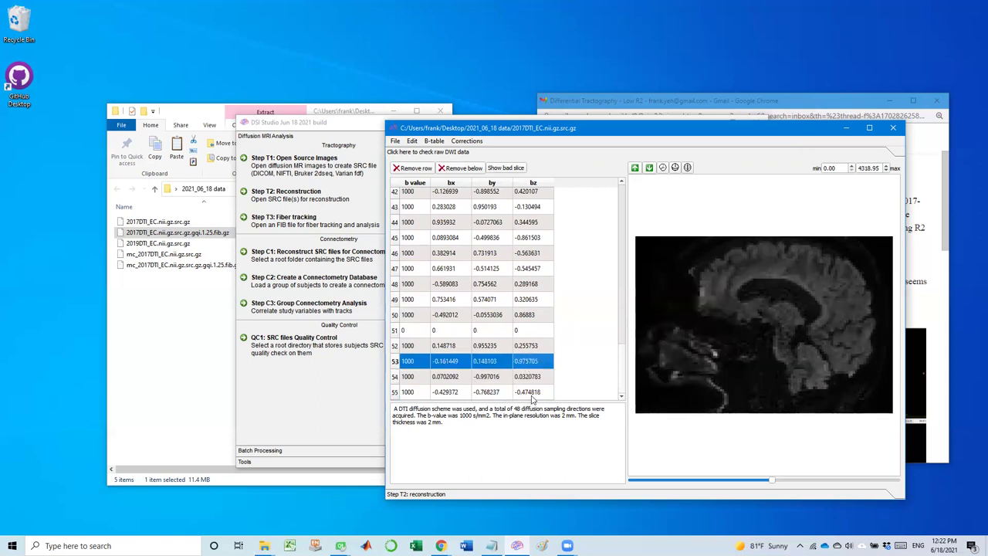
click(531, 395)
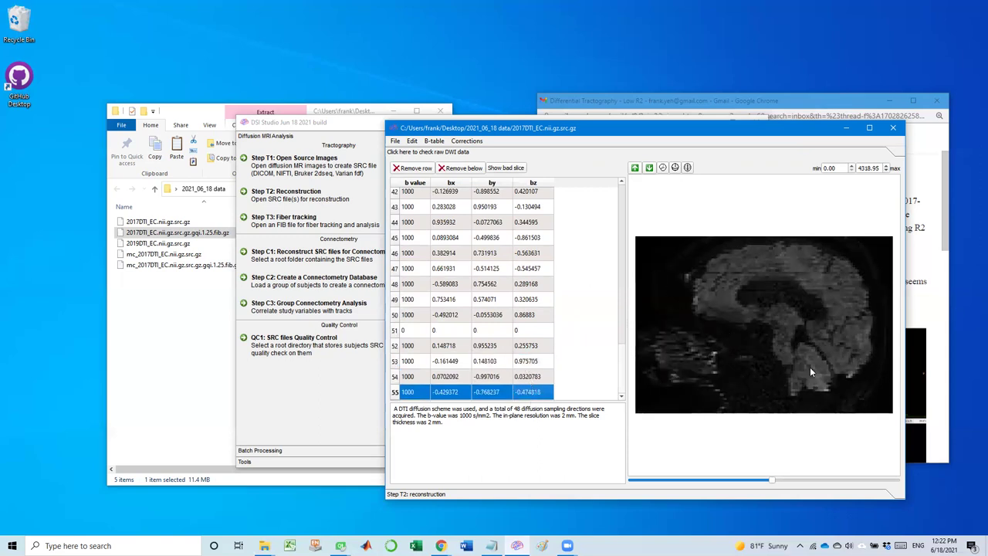
Recheck the volumes for rows 53 and 54, then step back up to row 47
scroll(622, 376, up, 3)
scroll(614, 382, down, 3)
scroll(620, 332, up, 2)
scroll(617, 363, down, 2)
scroll(614, 369, up, 1)
scroll(613, 370, down, 2)
click(542, 361)
click(534, 377)
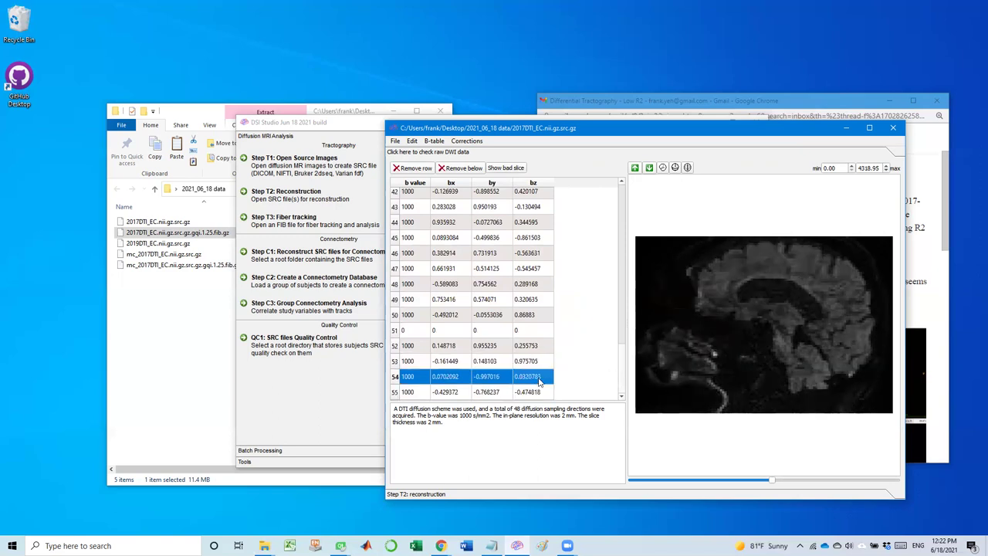
key(Up)
key(Up)
key(Up)
key(Up)
key(Up)
key(Up)
key(Up)
key(Up)
key(Up)
key(Up)
key(Up)
key(Up)
key(Up)
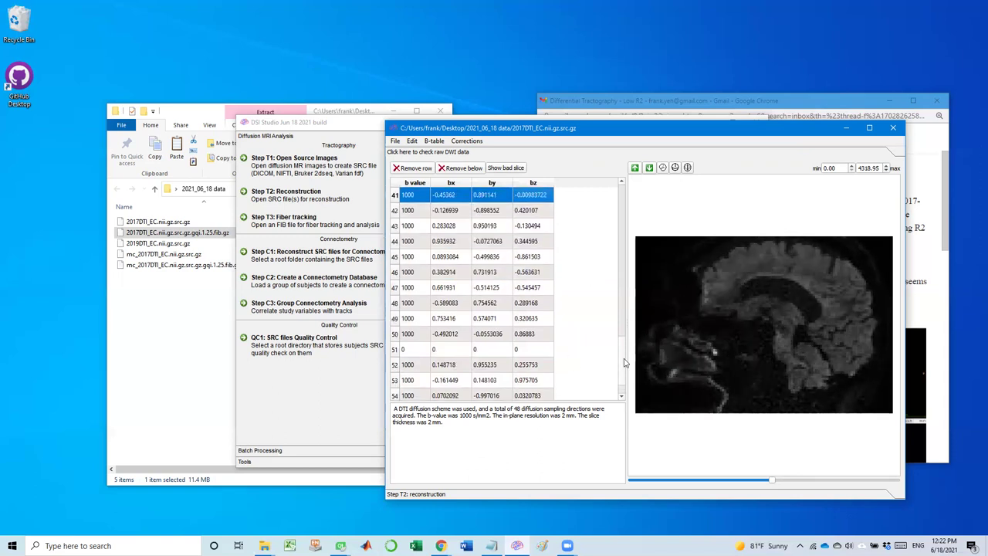
Inspect the diffusion volumes for rows 55 and 49
drag(622, 363, 620, 386)
drag(515, 347, 521, 383)
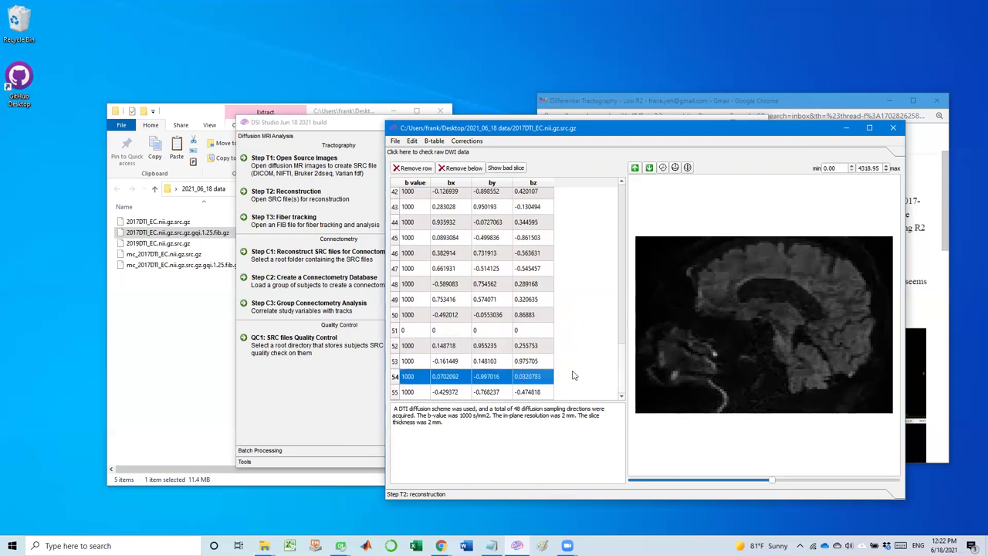
key(Down)
drag(622, 368, 613, 386)
click(518, 304)
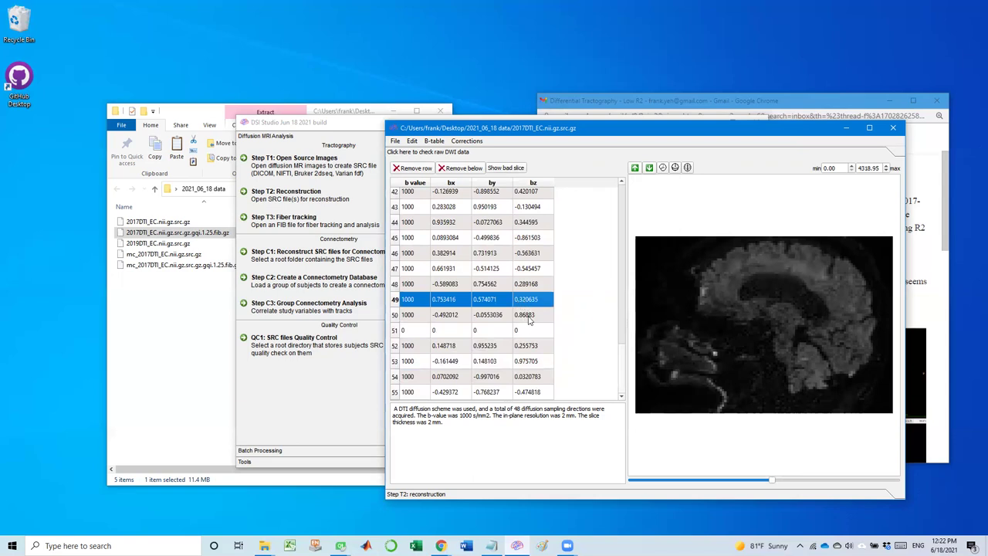
View the raw DWI images for rows 50 and 44
click(533, 316)
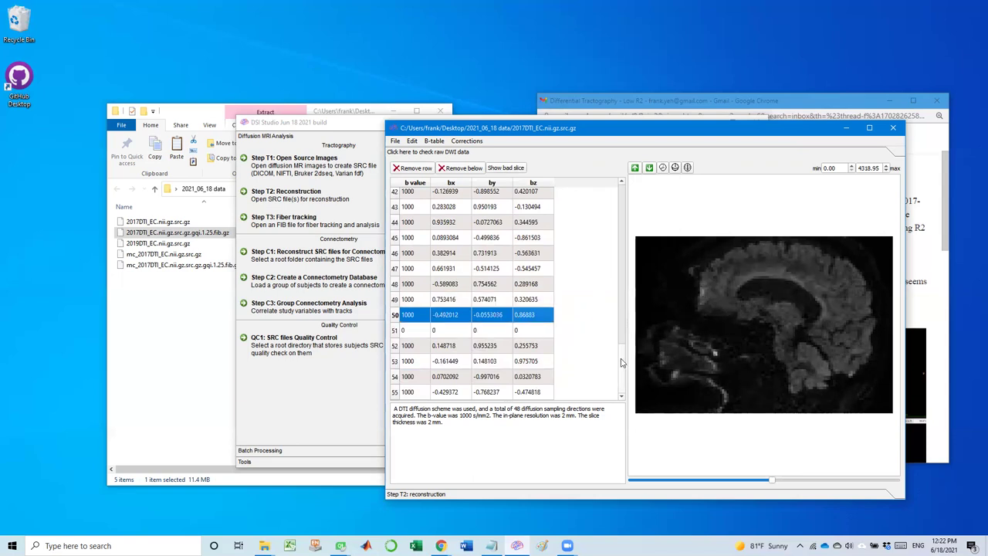
mouse_move(622, 363)
mouse_down()
mouse_move(622, 294)
mouse_move(622, 359)
mouse_move(604, 369)
mouse_up()
drag(506, 271, 501, 220)
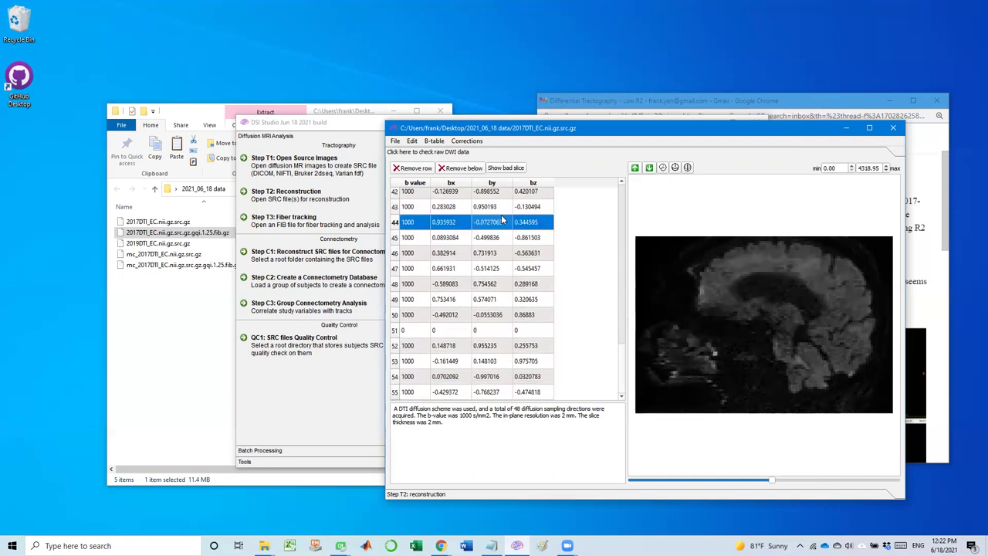
drag(622, 365, 629, 283)
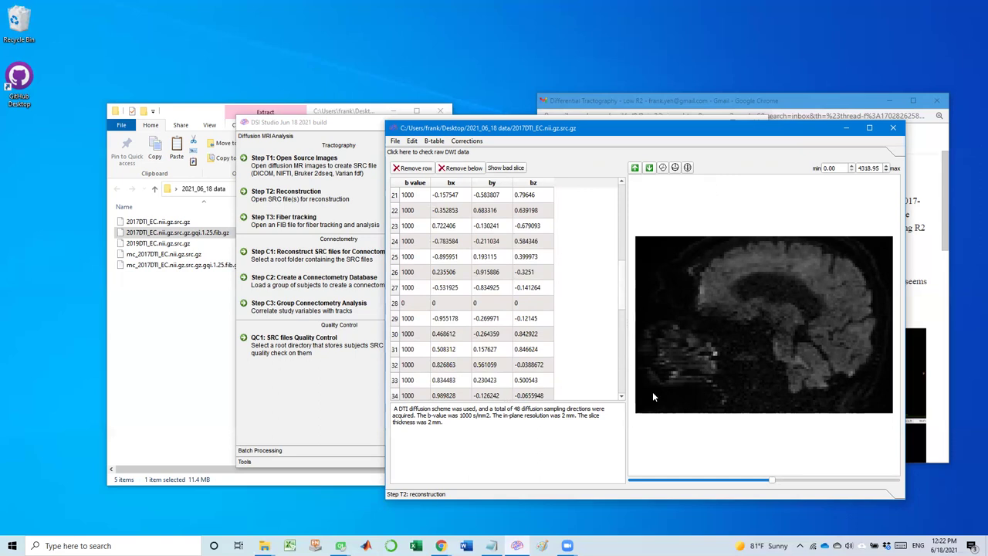
View rows 33 and 23 of the raw DWI data, briefly visiting the reconstruction page
click(552, 378)
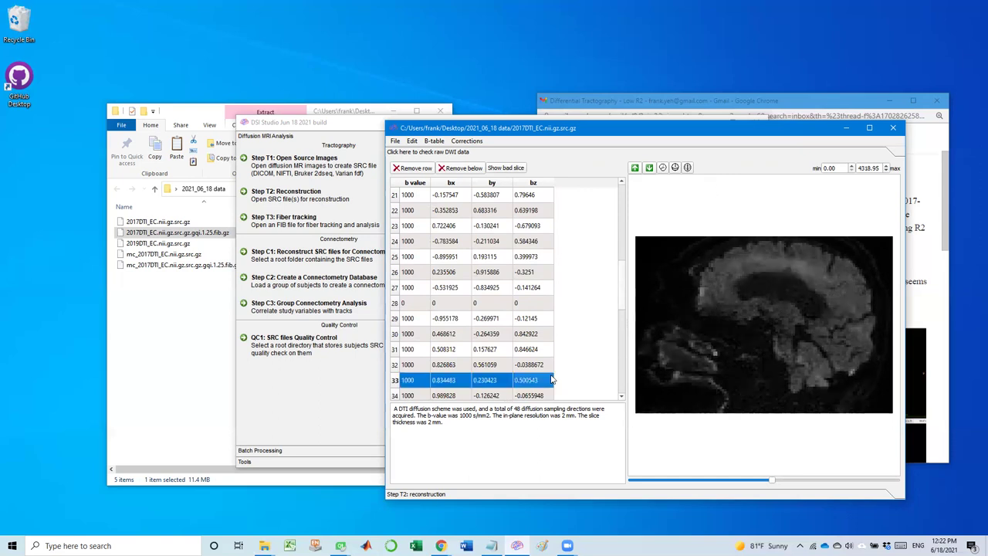
click(617, 495)
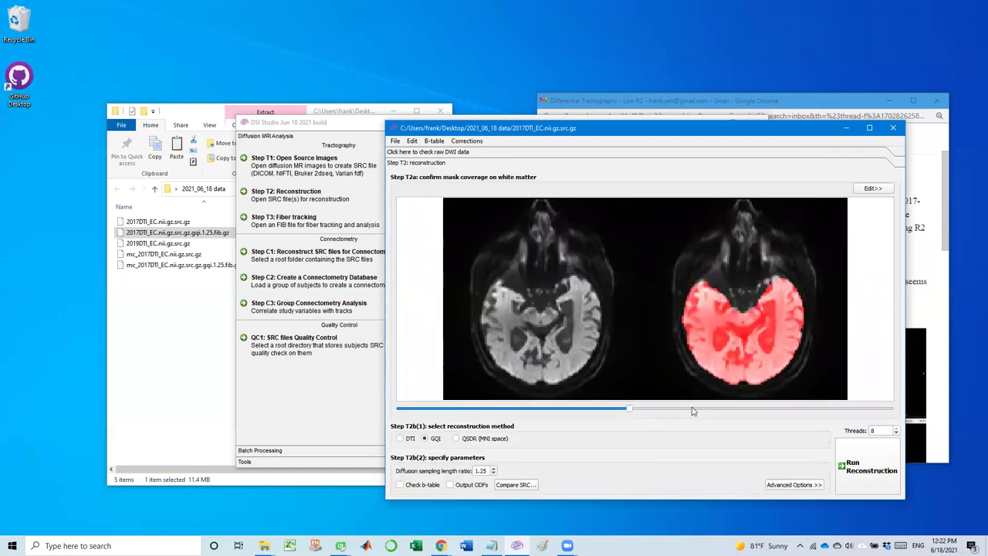
click(468, 153)
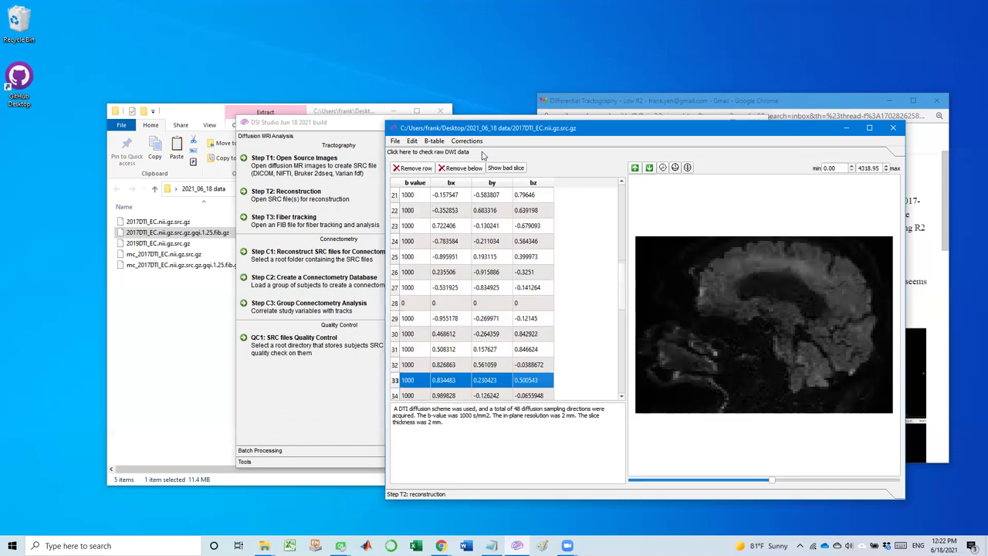
click(521, 225)
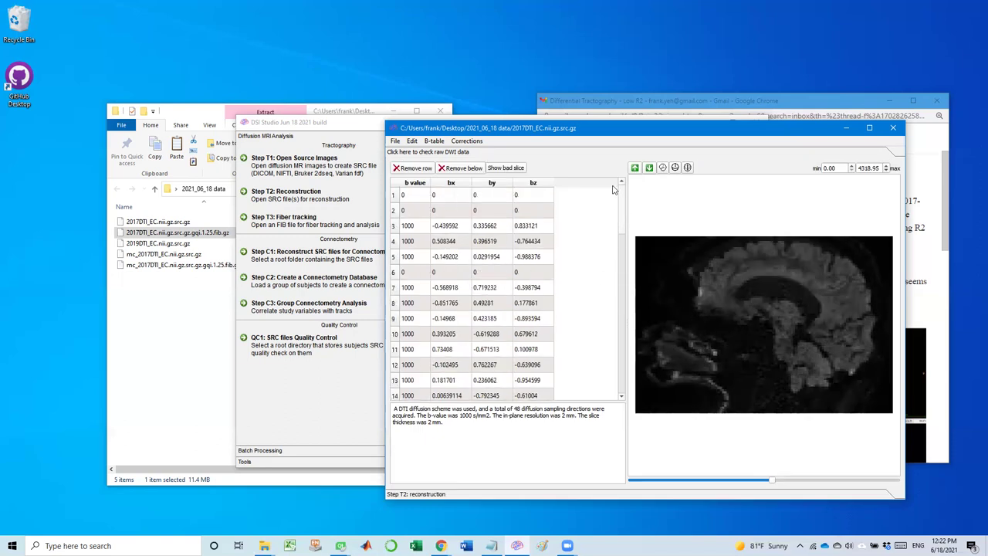
scroll(614, 324, down, 5)
mouse_move(622, 351)
mouse_down()
mouse_move(622, 206)
mouse_move(622, 365)
mouse_move(627, 348)
mouse_up()
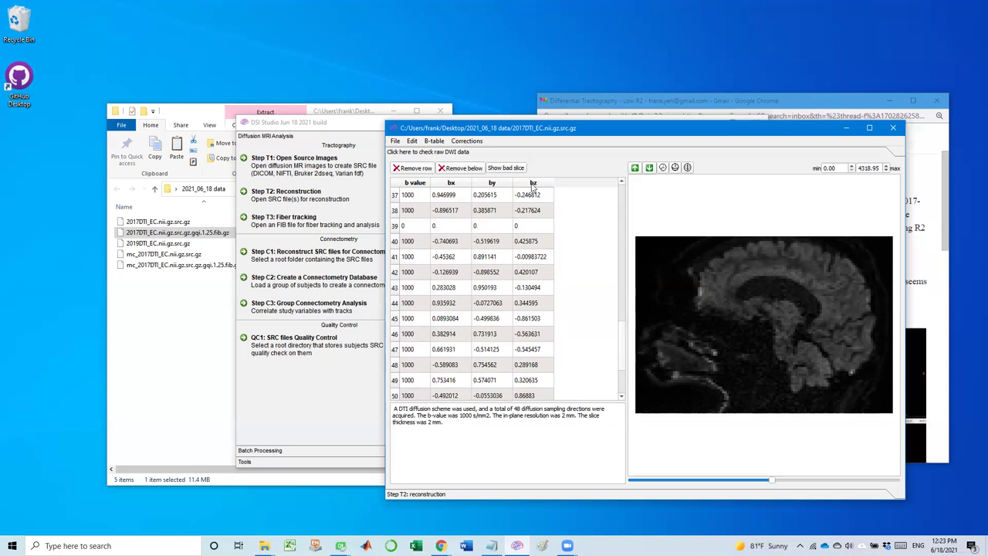
Flip the b-table's y component, then flip it back
click(437, 142)
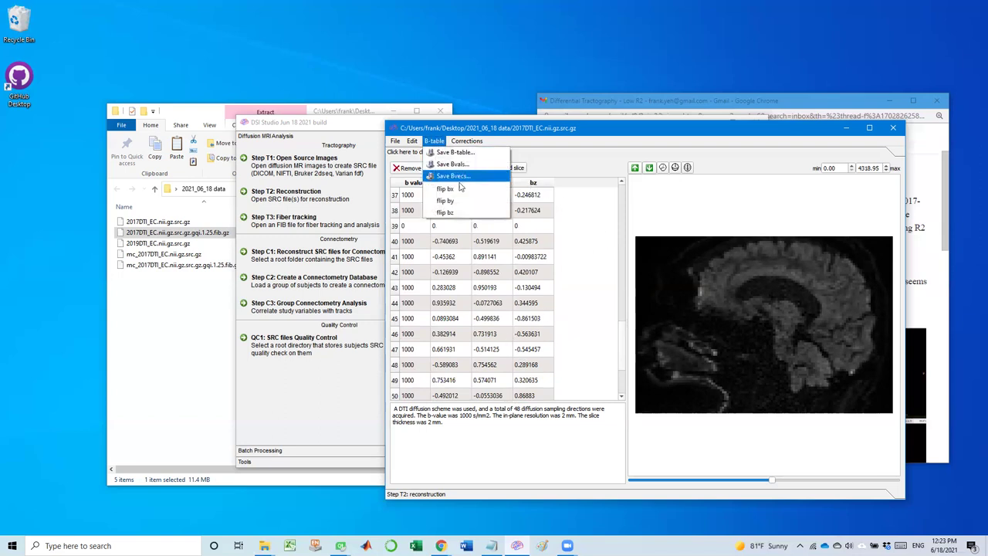
click(456, 200)
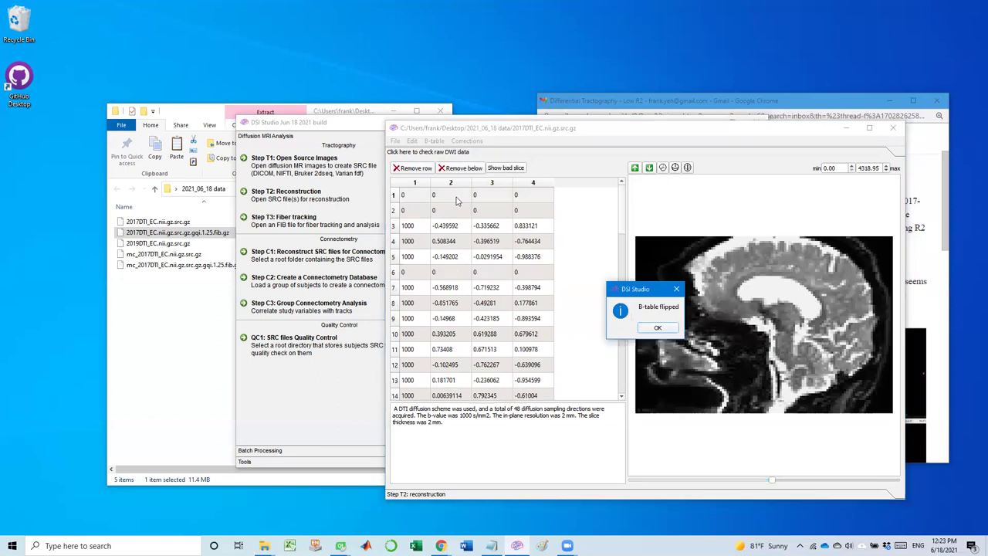
click(655, 328)
click(436, 143)
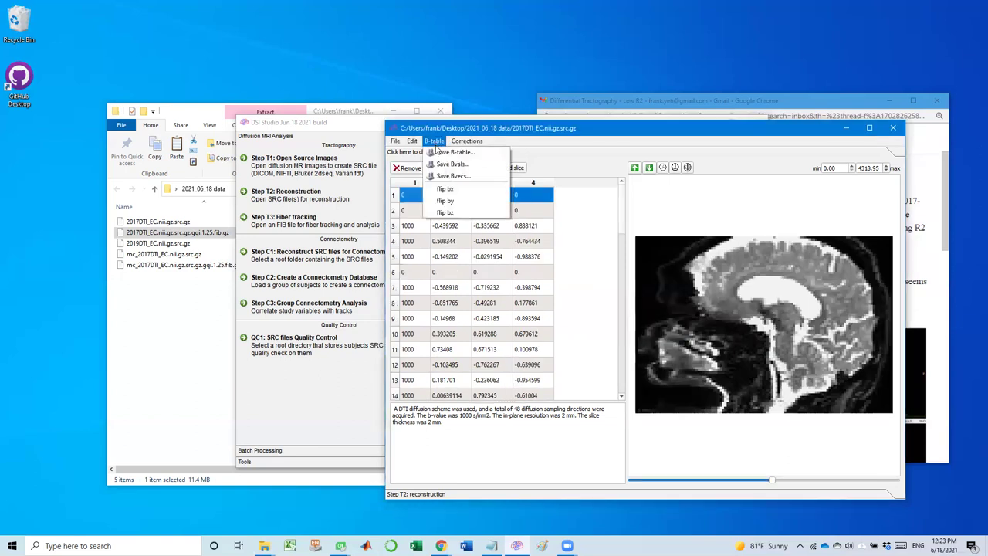
click(458, 202)
click(661, 332)
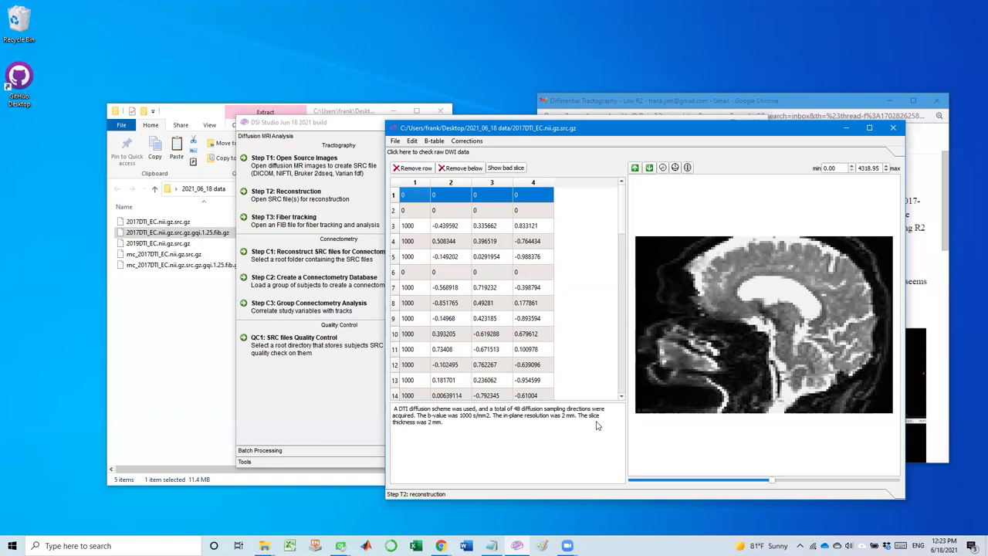
Reposition the window and flip a b-table axis from the reconstruction settings page
drag(729, 131, 691, 107)
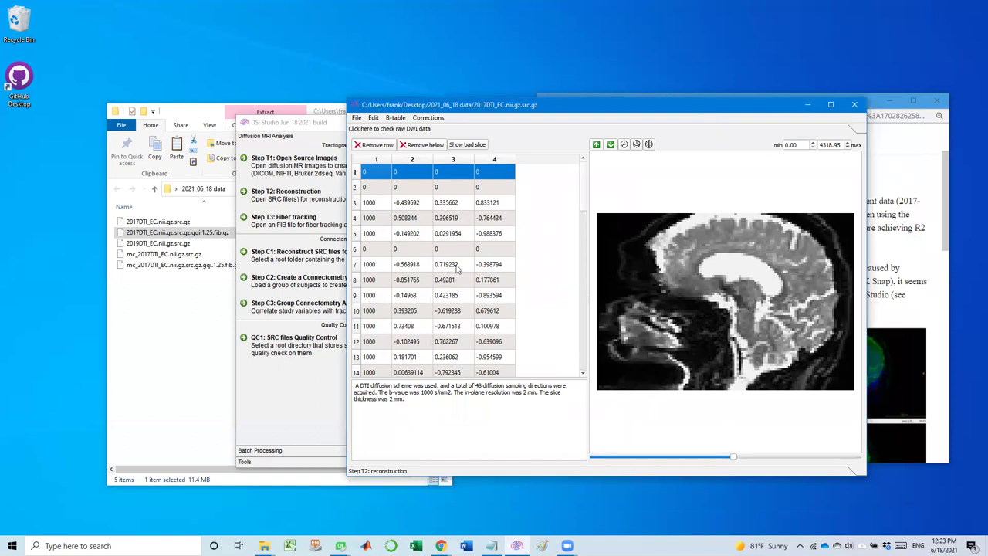
click(534, 471)
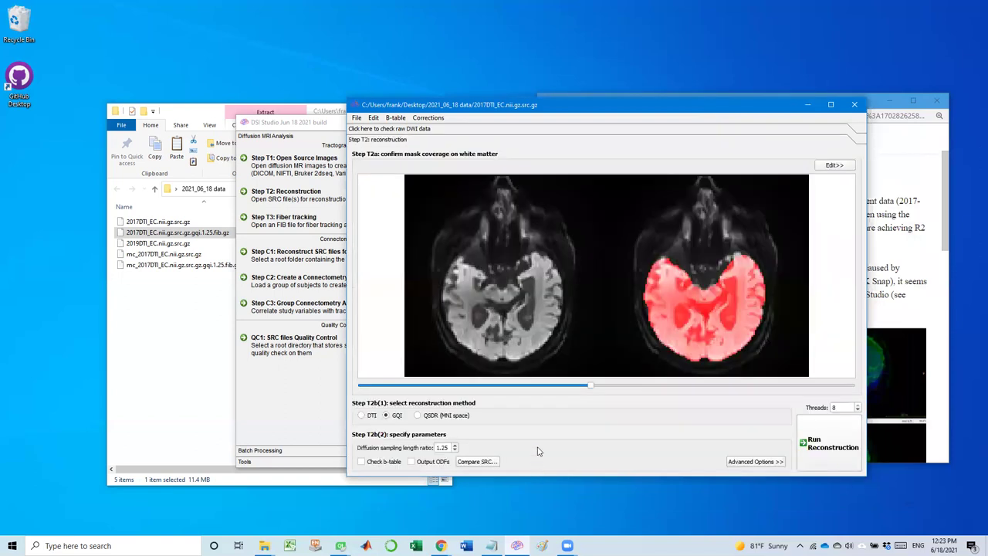
click(396, 117)
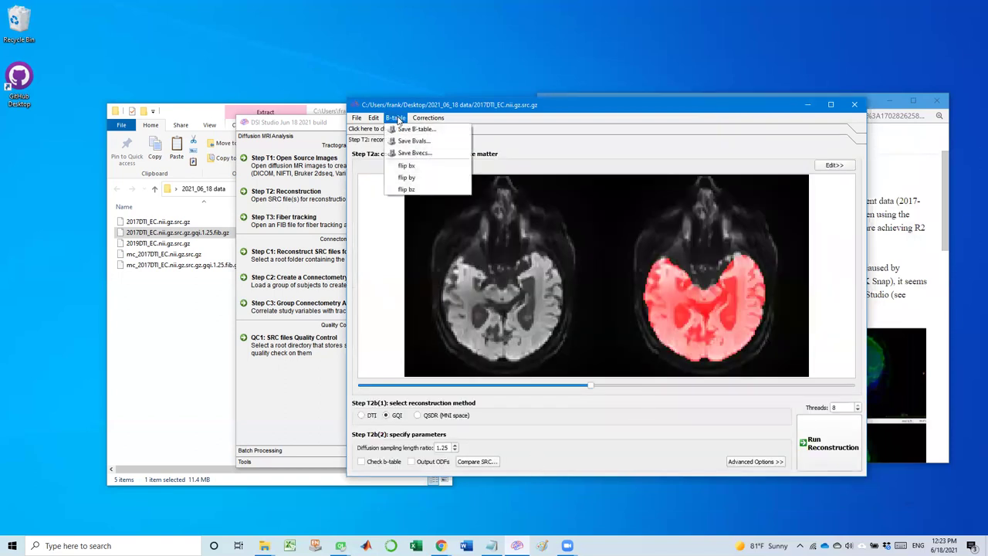
click(417, 178)
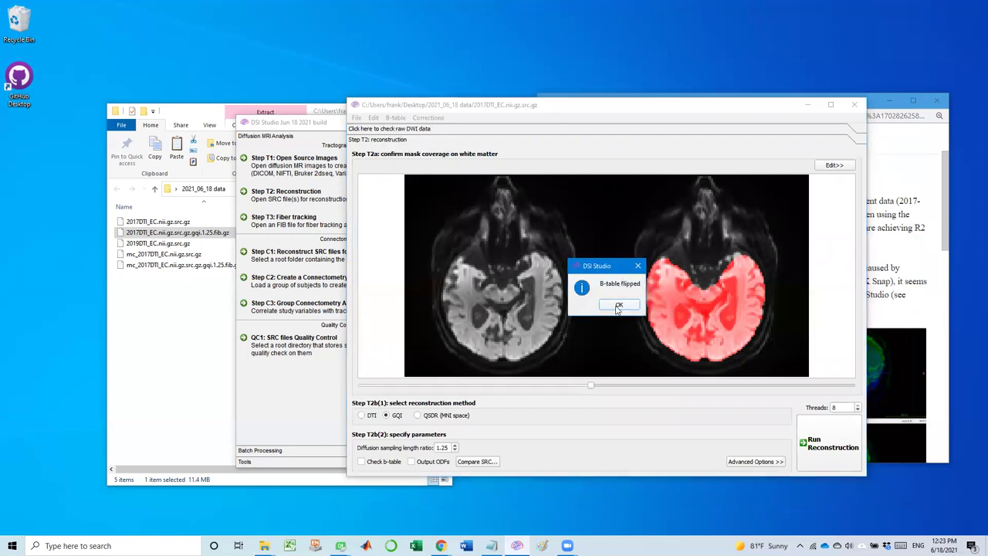
Dismiss the flip message and reopen mc_2017DTI_EC.nii.gz.src.gz from recent source files
click(618, 305)
click(855, 104)
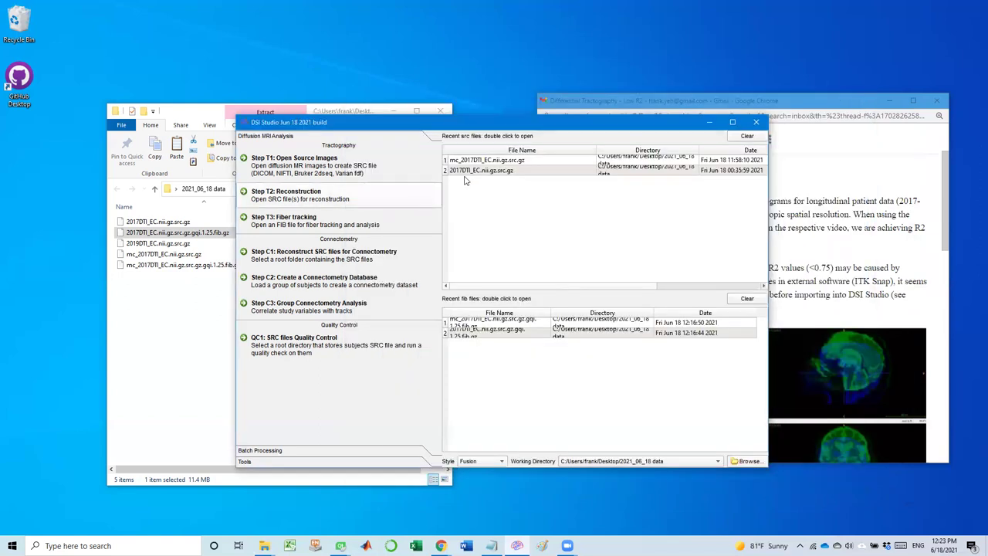
double_click(488, 162)
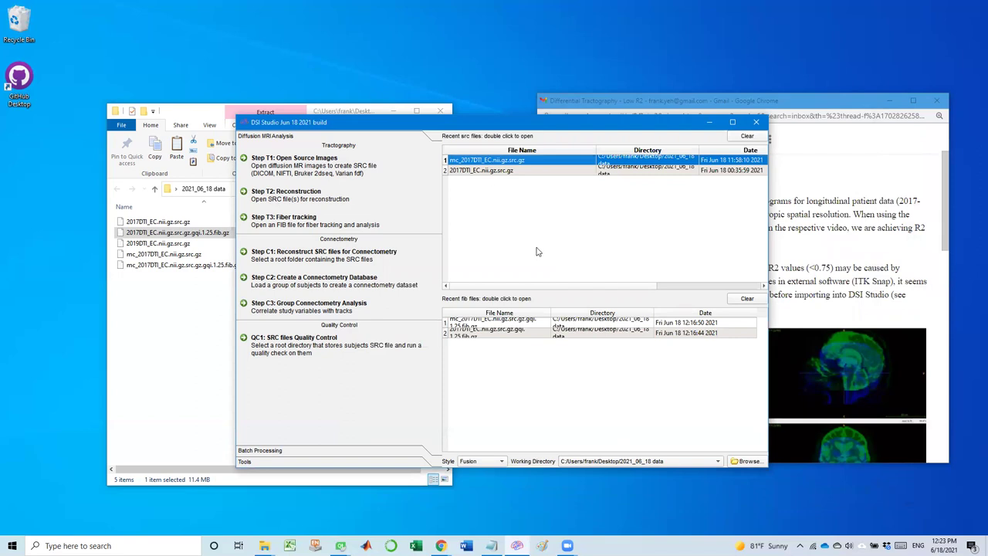
Flip the b-table's y component and start the GQI reconstruction
click(332, 122)
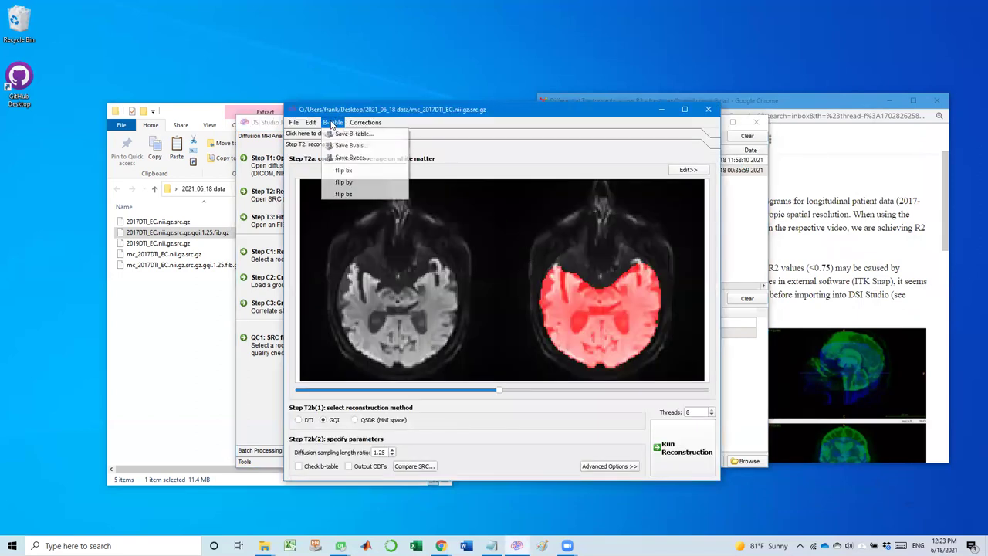
click(345, 183)
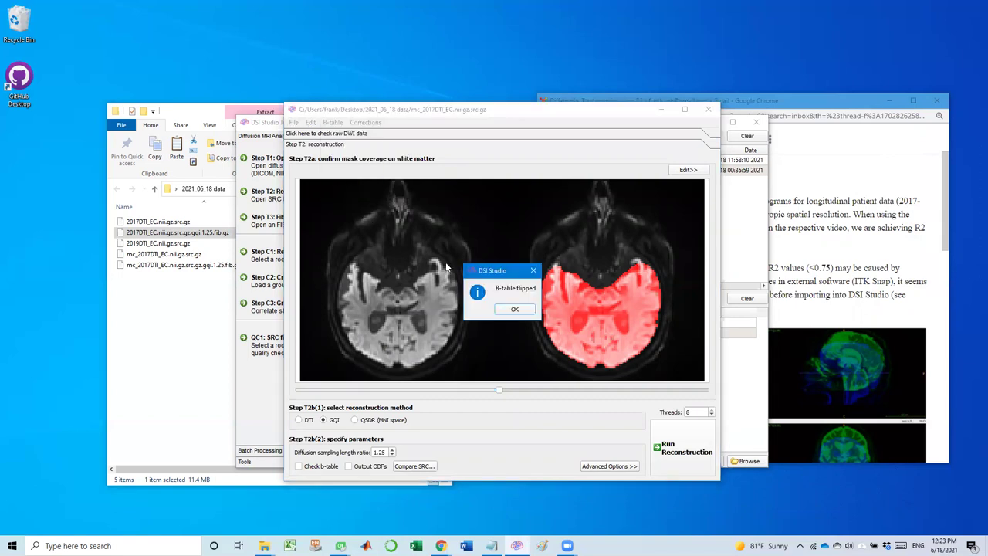
click(519, 311)
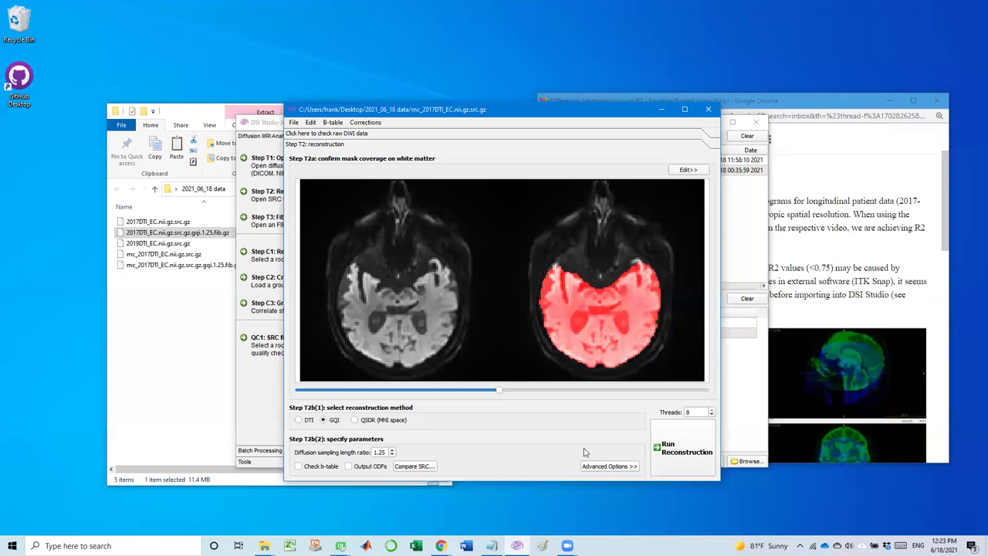
click(678, 452)
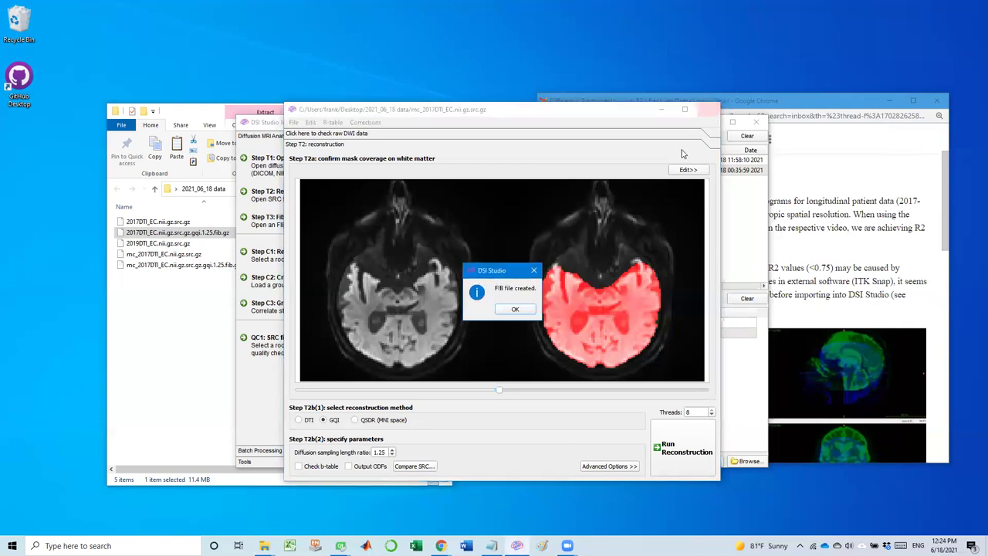
Close the reconstruction window and open the newest FIB file from recent files
click(514, 310)
click(707, 108)
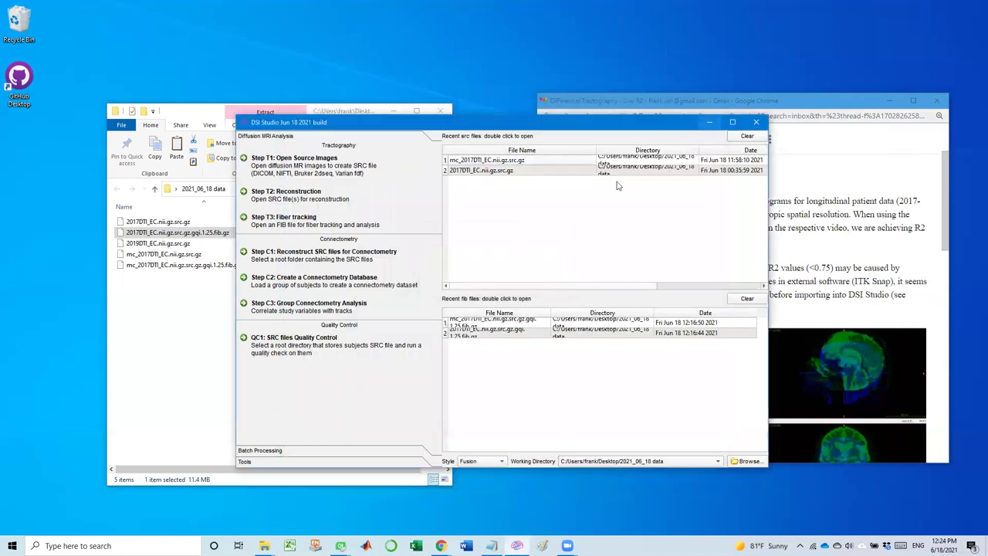
click(479, 324)
double_click(480, 327)
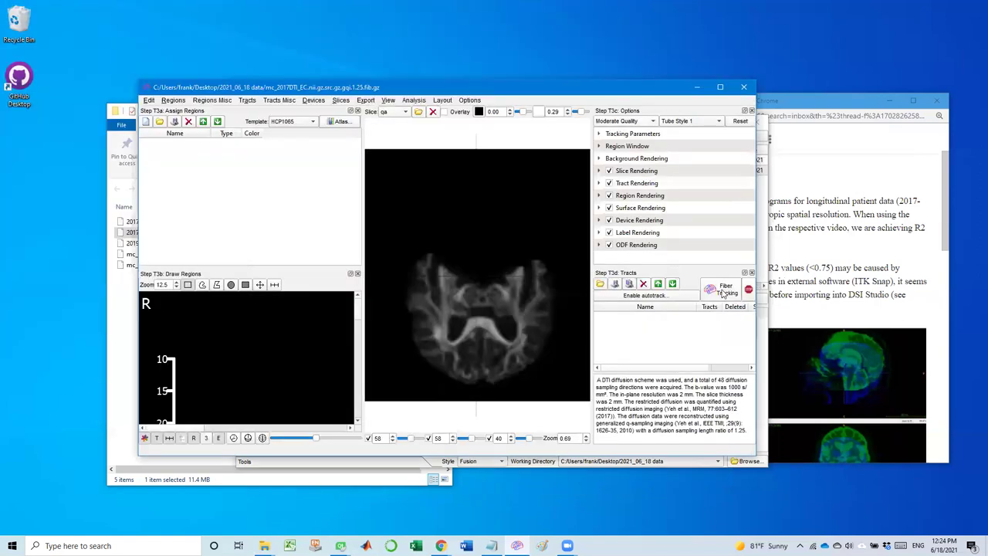
Run whole-brain fiber tracking and rotate the maximized 3D view to inspect 490,399 tracts
click(724, 291)
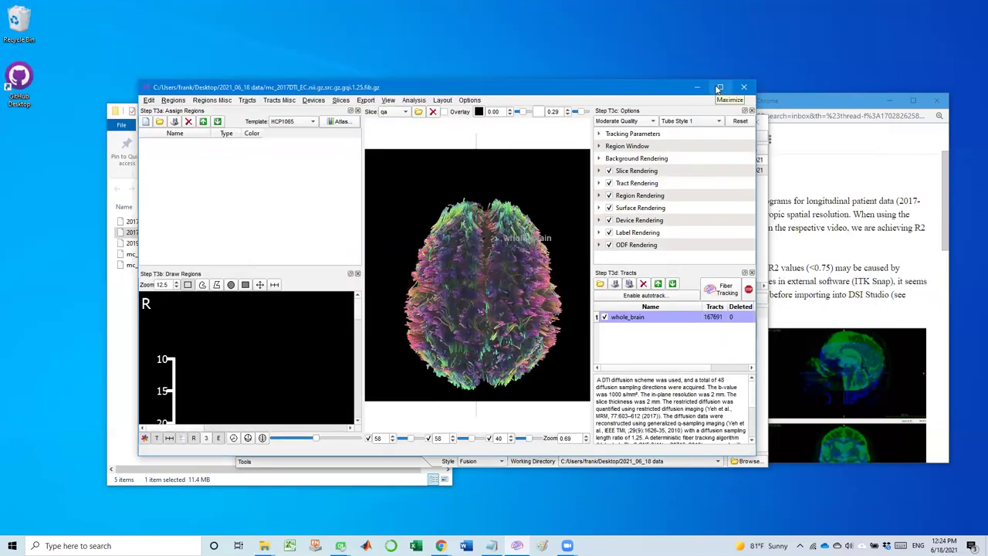
click(719, 88)
drag(587, 328, 596, 309)
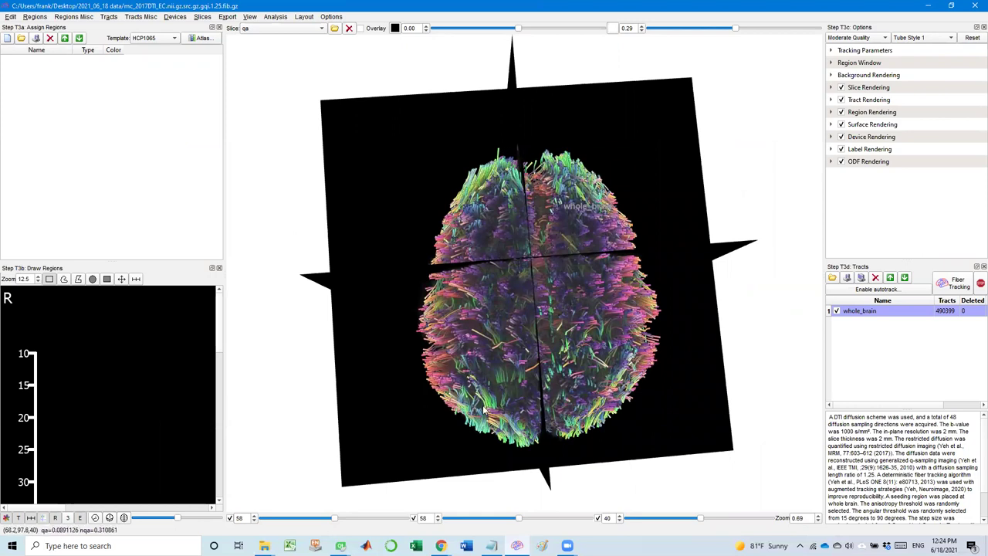
click(950, 5)
Rearrange the windows, reopen the mc_2017DTI_EC source file and rerun reconstruction
drag(271, 88, 445, 136)
click(363, 123)
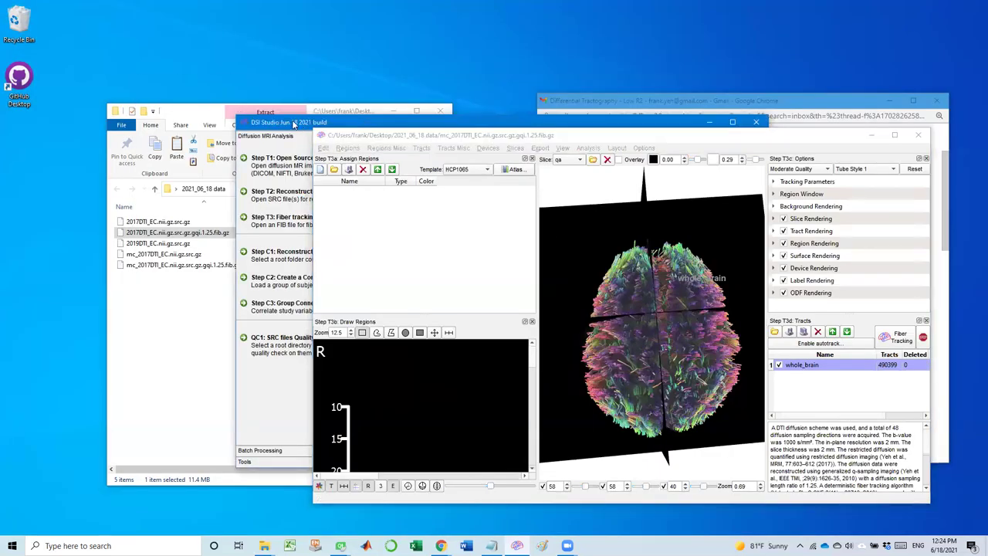
drag(294, 126, 184, 52)
double_click(386, 86)
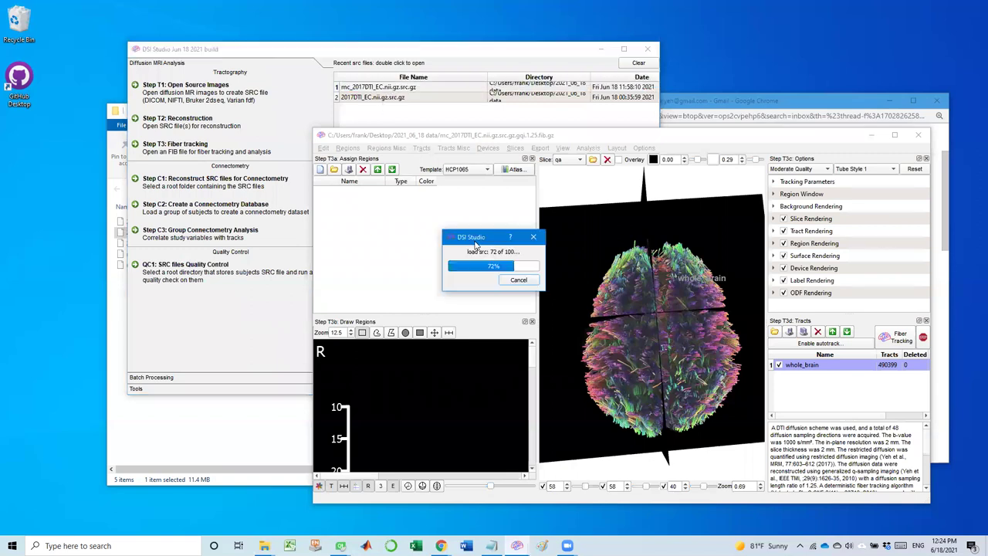
click(548, 379)
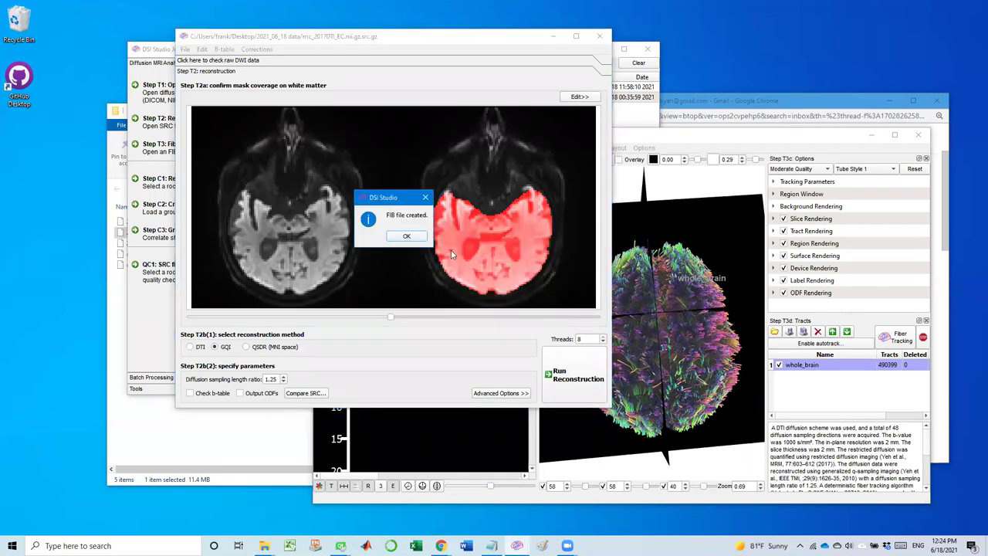
Open the new FIB, track the whole brain, and place that window beside the first
click(412, 235)
click(599, 36)
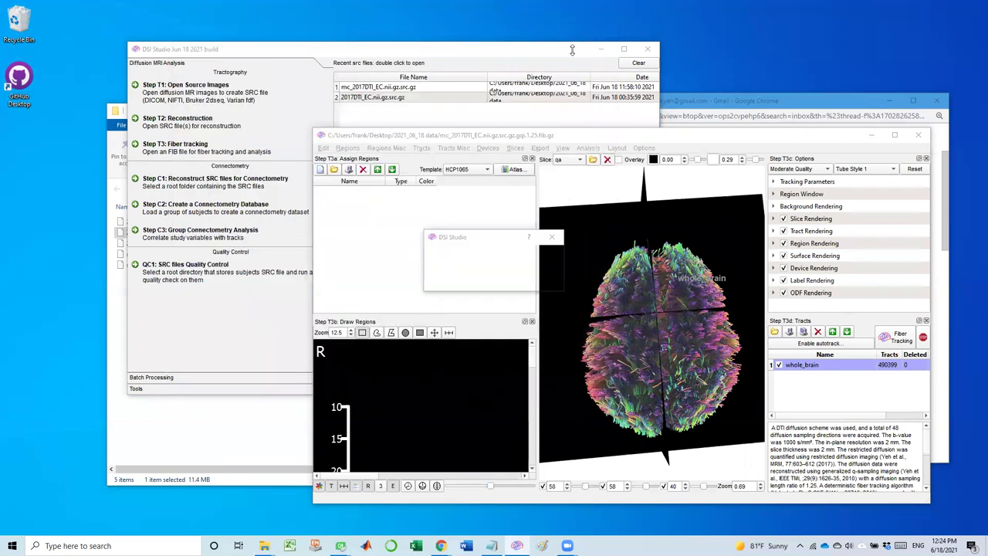
click(271, 149)
double_click(247, 144)
click(587, 199)
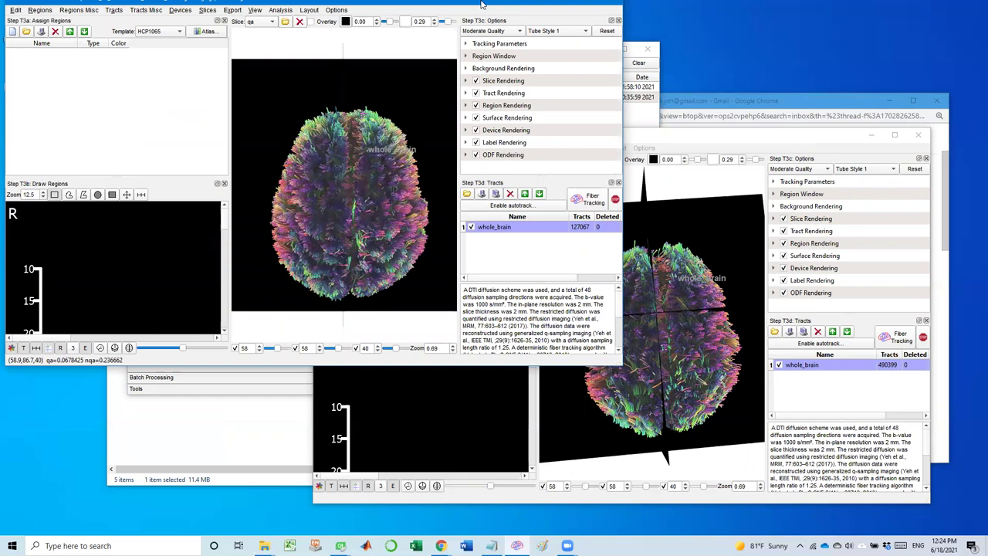
click(645, 140)
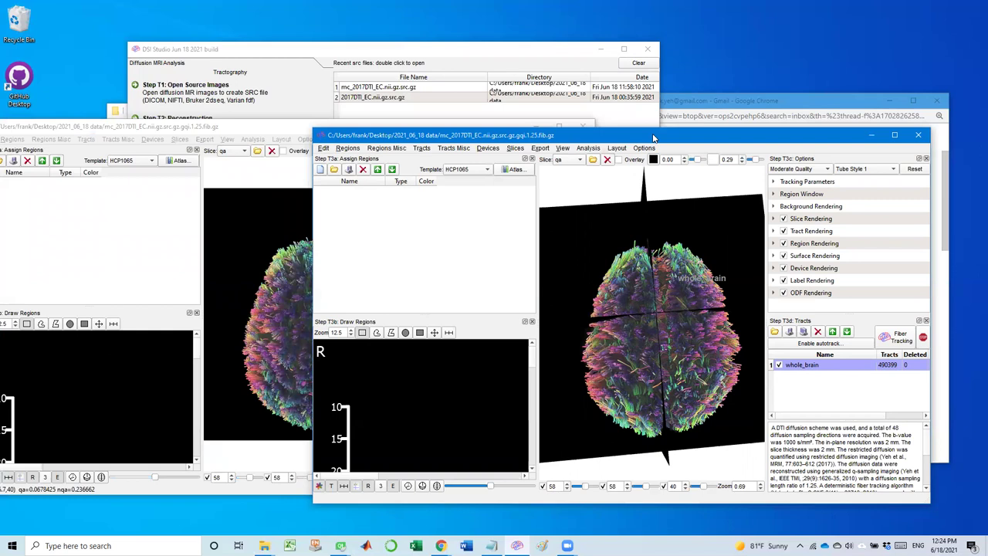
drag(653, 137, 757, 134)
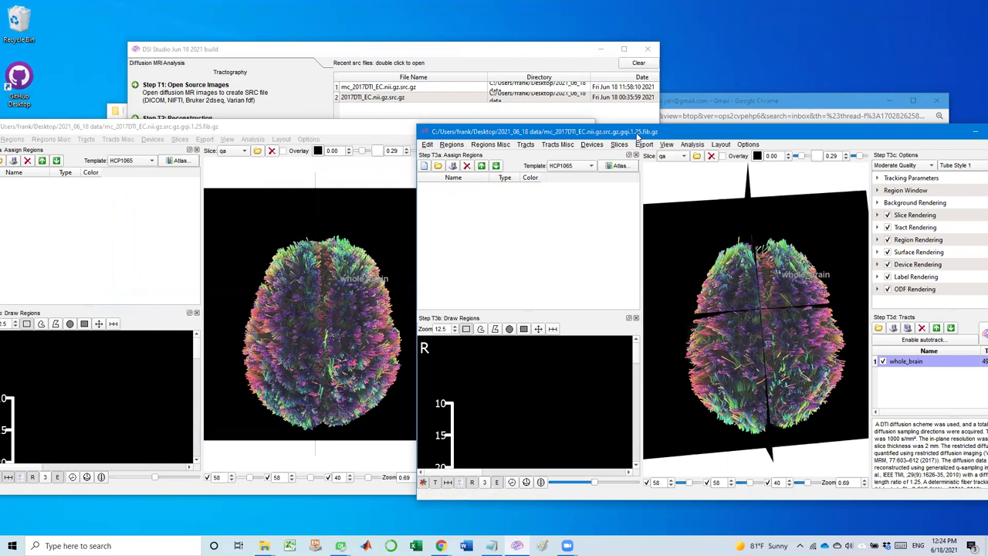
Enlarge the 2-D slice area and delete the whole_brain tracts in this fib window
scroll(569, 432, down, 5)
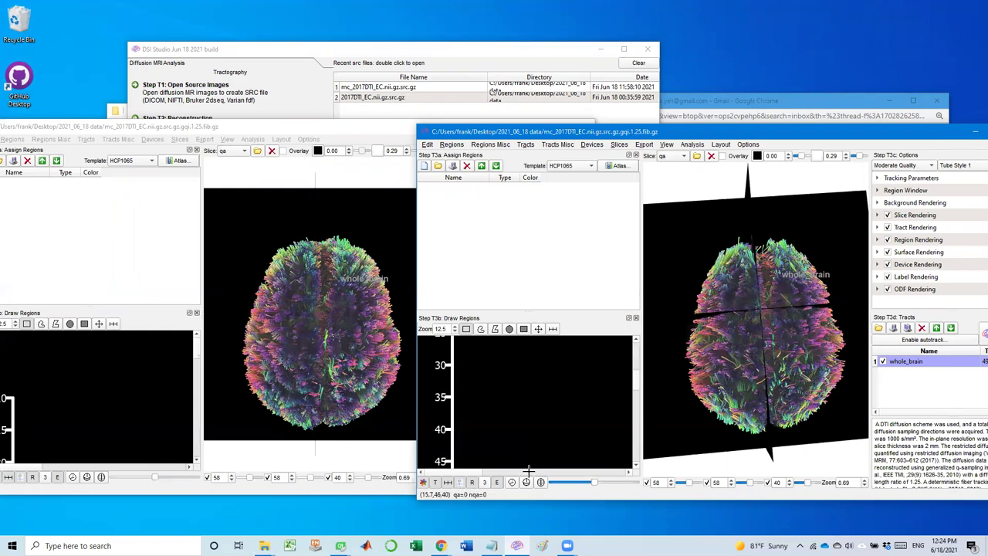
scroll(525, 459, down, 3)
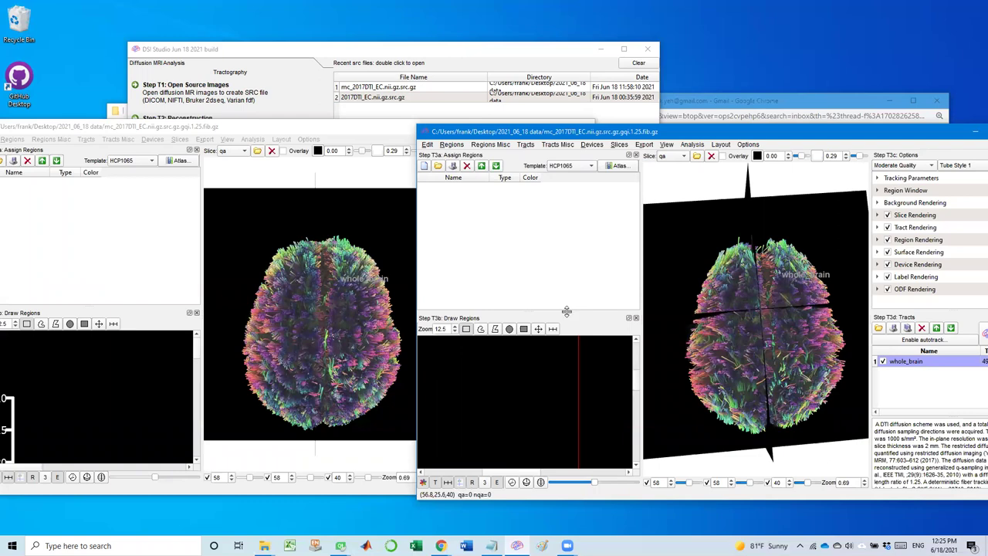
drag(566, 311, 567, 210)
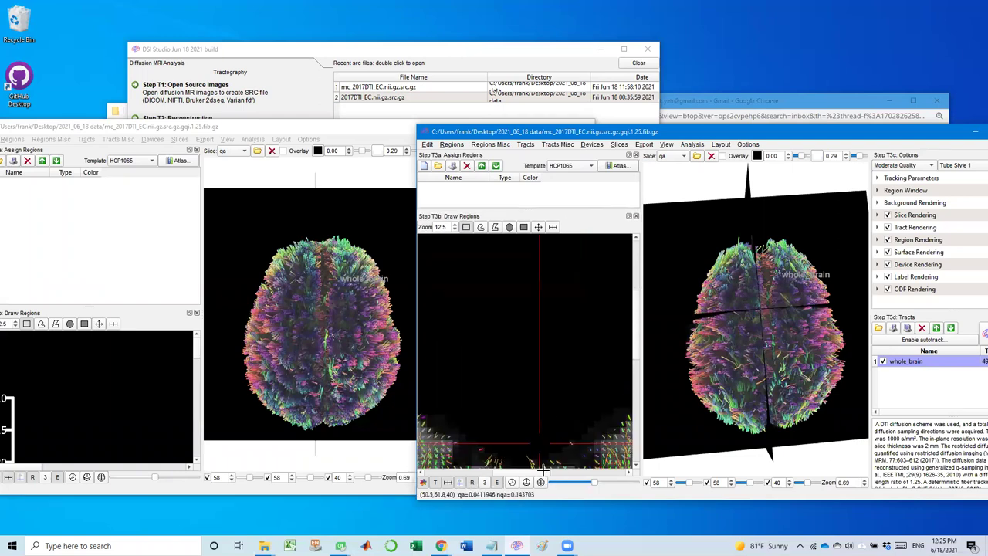
drag(632, 326, 624, 379)
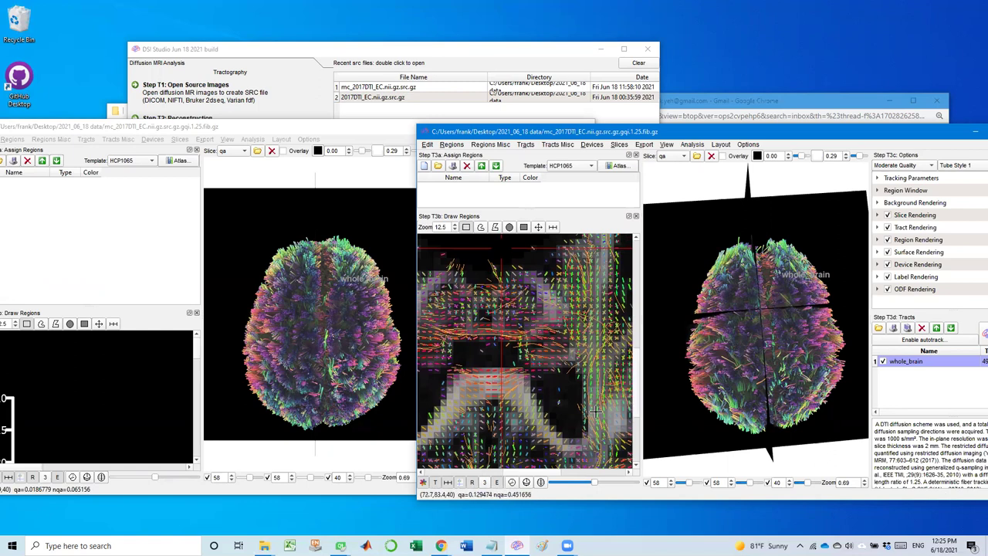
click(922, 328)
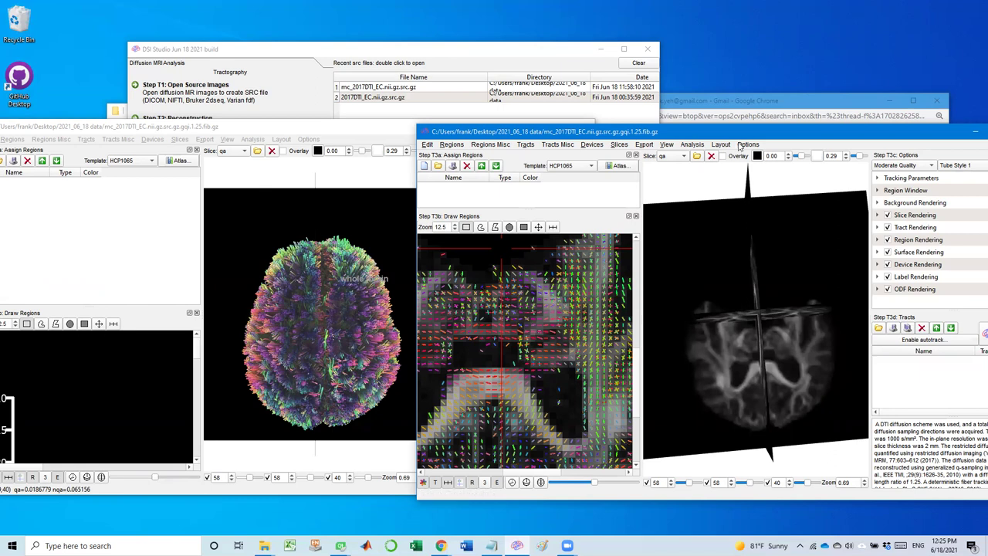
Widen the slice panel beside the 3-D view while the window is maximized, then restore it
double_click(768, 134)
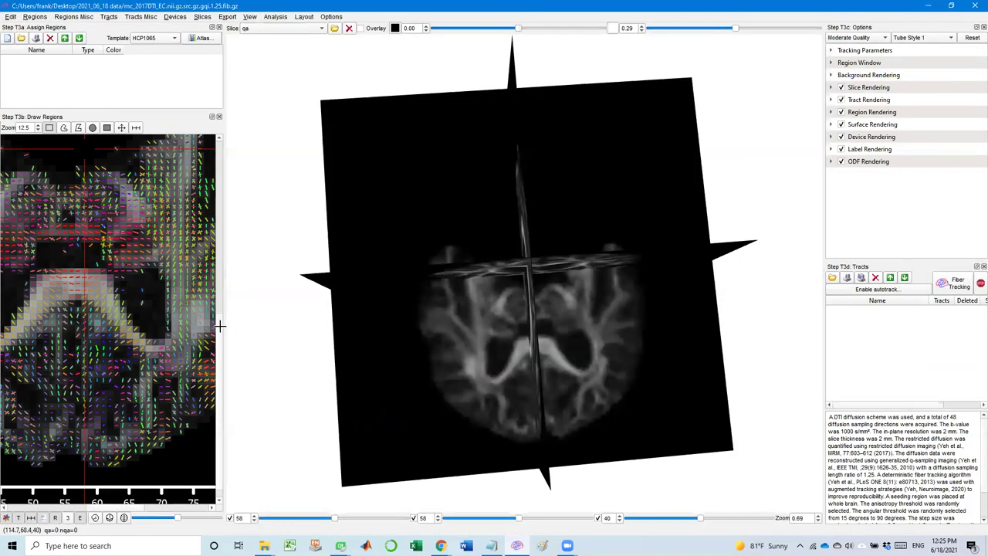
drag(223, 327, 450, 342)
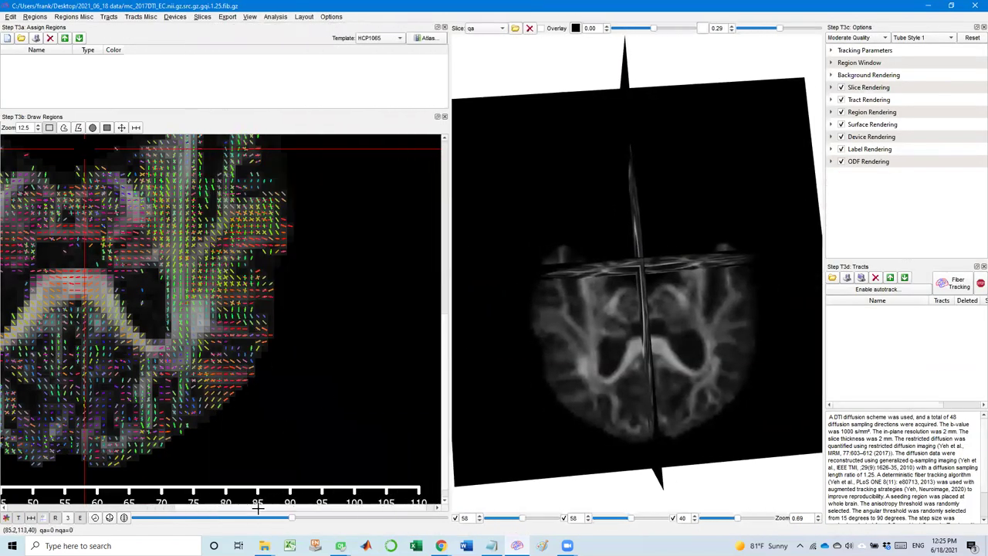
double_click(447, 6)
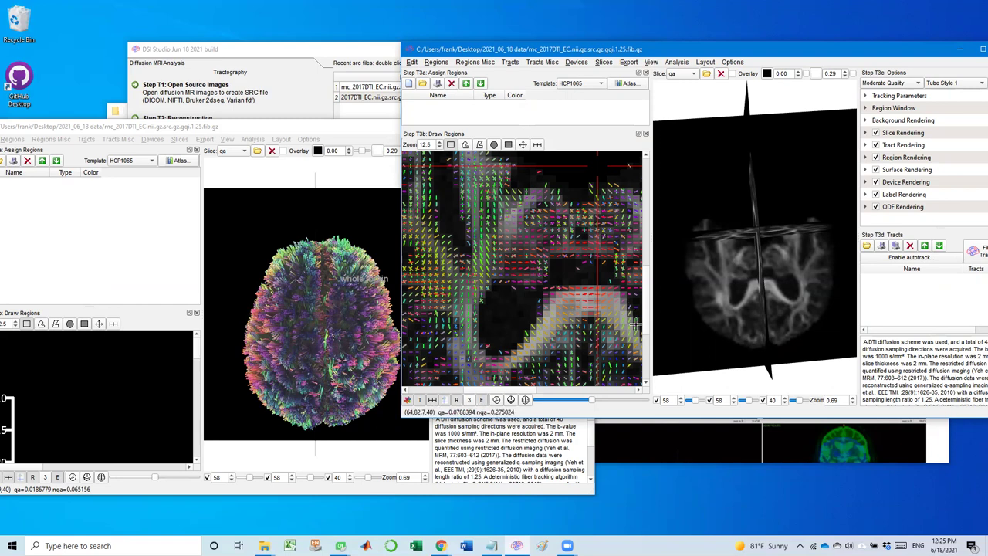
In the other fib window, enlarge the slice area and delete its whole_brain tracts
click(266, 127)
drag(266, 127, 469, 82)
mouse_move(309, 258)
mouse_down()
mouse_move(327, 177)
mouse_move(316, 159)
mouse_up()
scroll(286, 363, down, 8)
drag(261, 418, 289, 419)
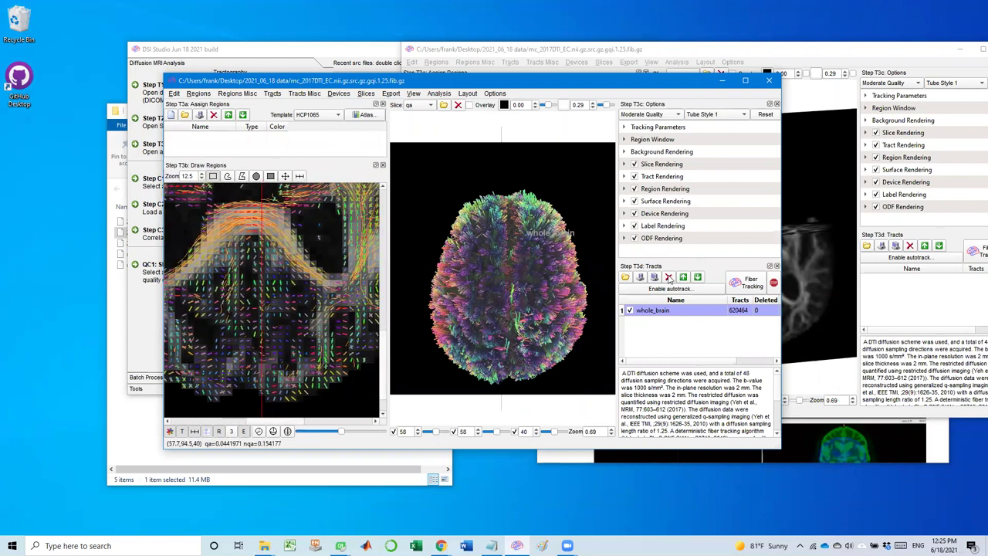
click(669, 277)
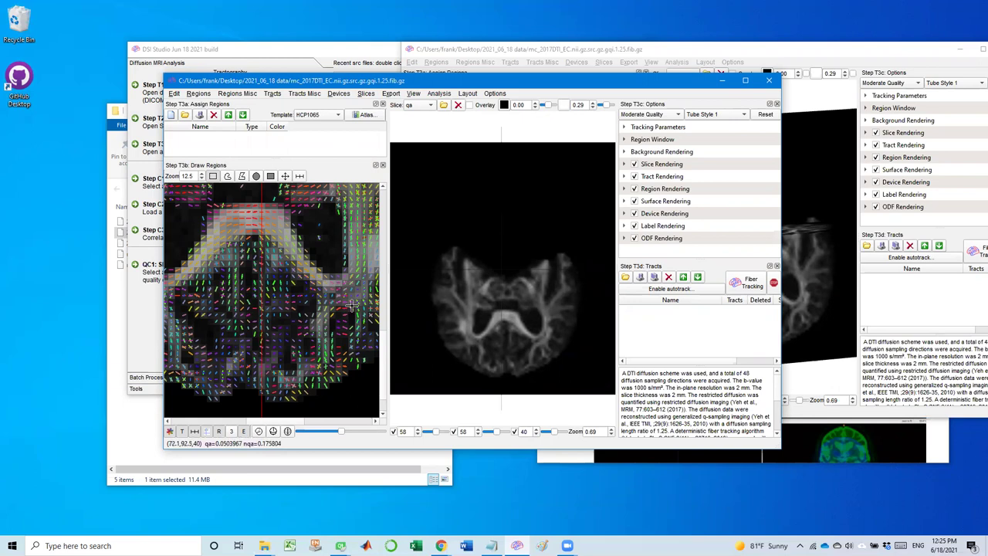
Stack both fib windows visibly and set their slices to 33 and 42 for comparison
click(853, 59)
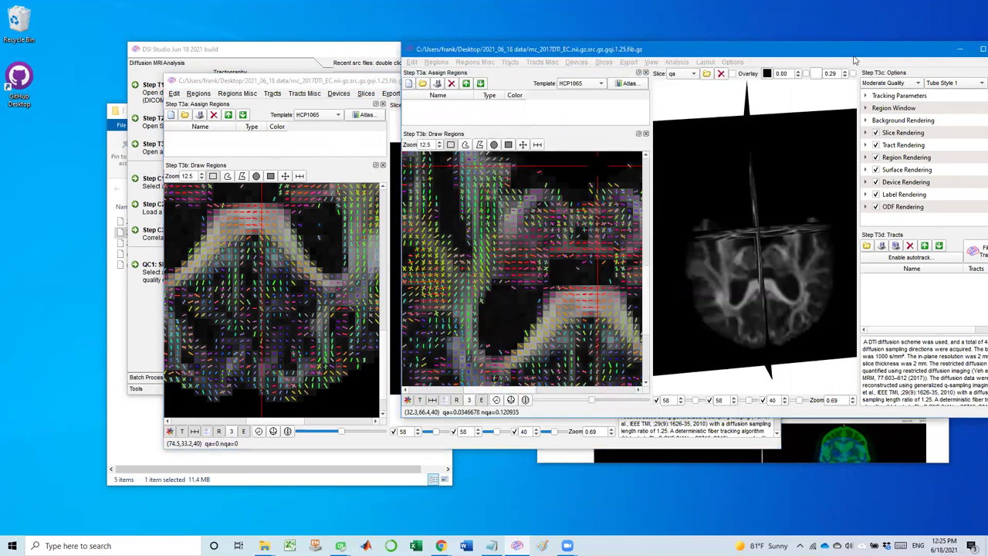
drag(854, 59, 844, 151)
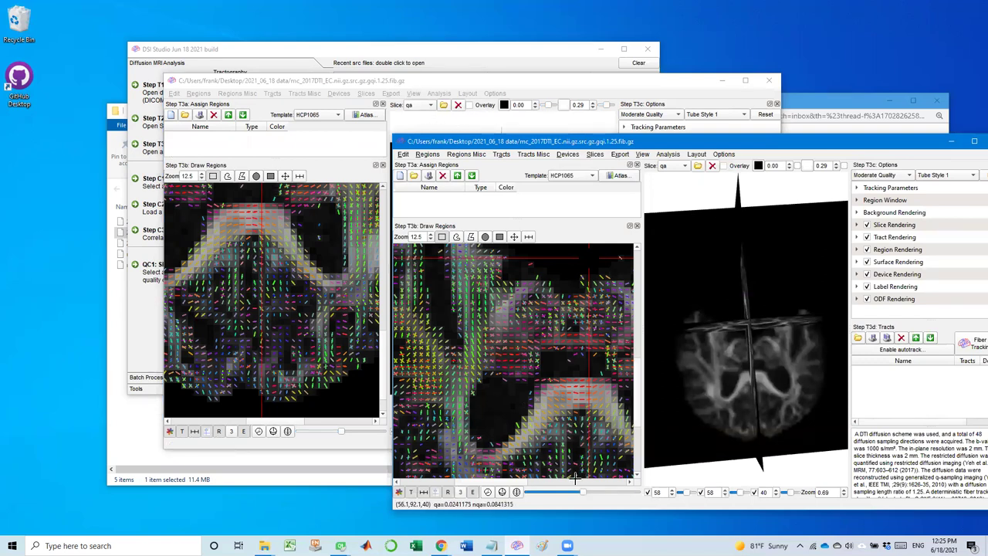
scroll(560, 399, up, 1)
scroll(560, 399, down, 3)
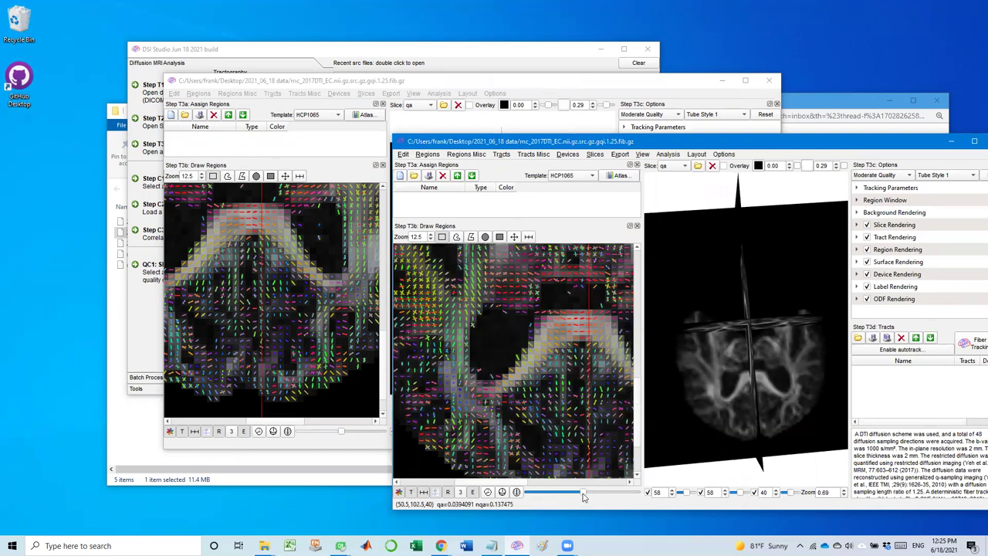
mouse_move(585, 496)
mouse_down()
mouse_move(572, 495)
mouse_move(587, 494)
mouse_up()
drag(345, 433, 348, 434)
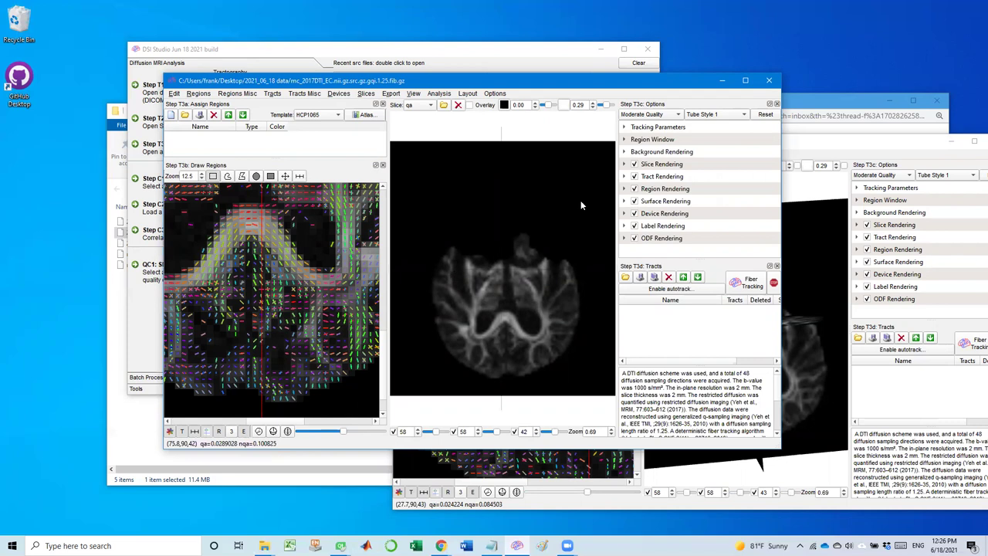
click(813, 146)
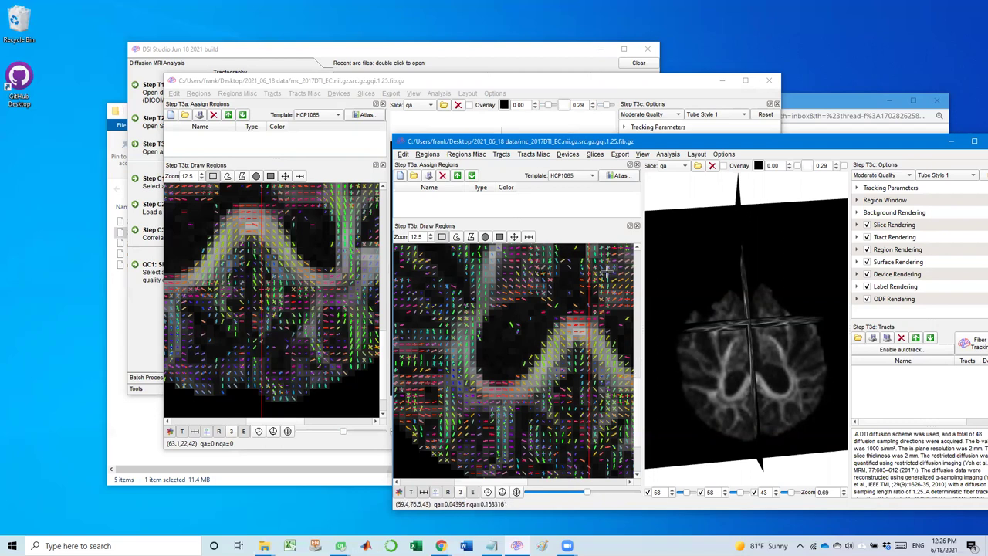
Run whole-brain fiber tracking in both fib windows
click(660, 83)
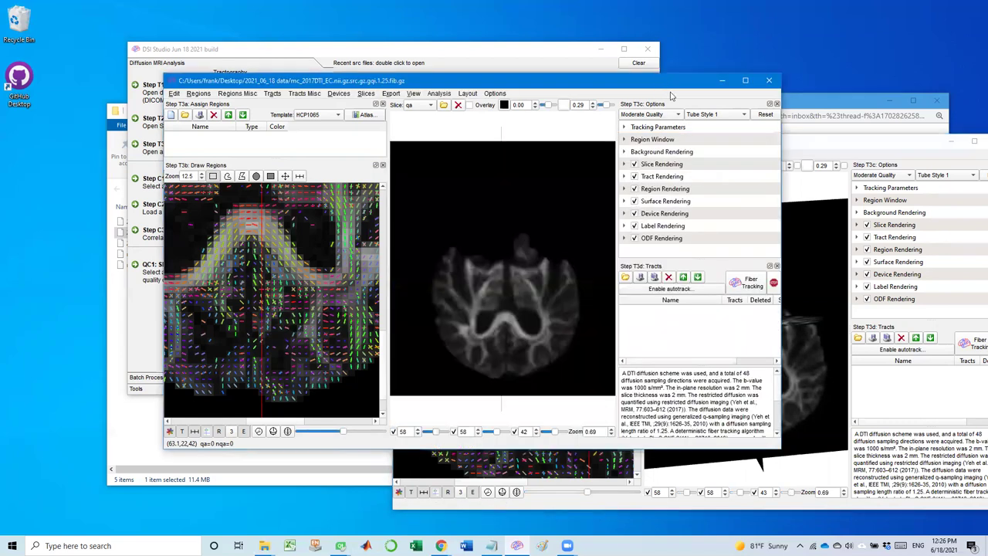
click(737, 285)
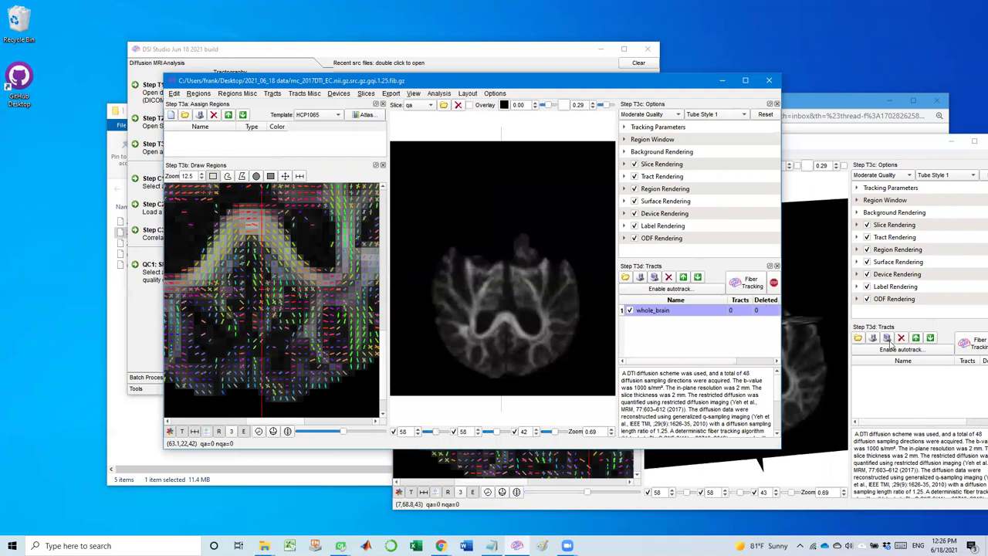
click(973, 339)
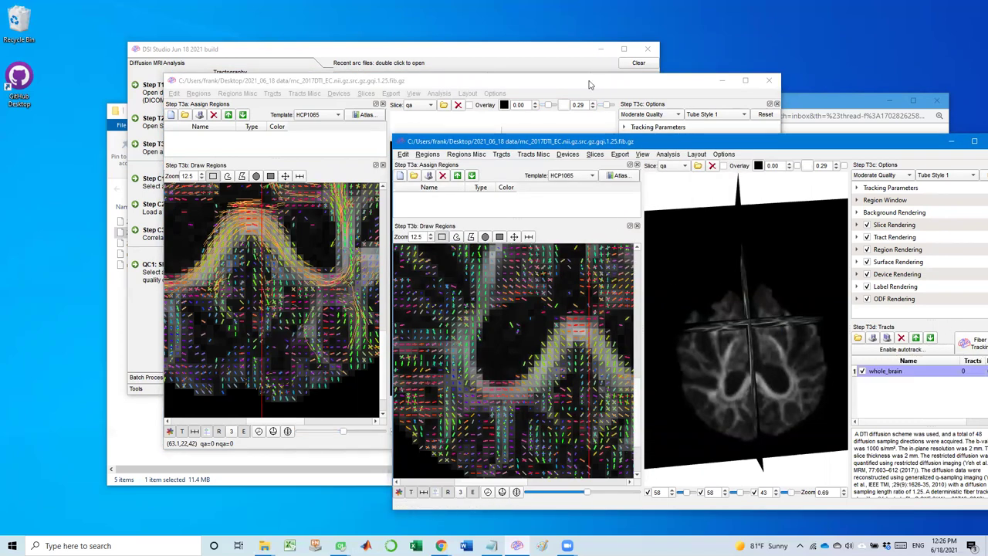
click(555, 81)
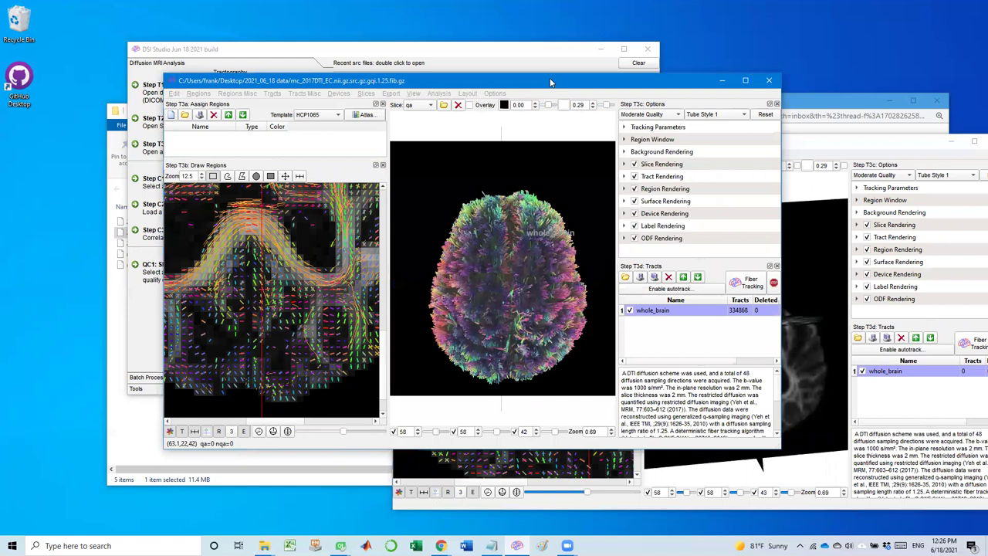
Tilt the right window's 3-D tracts, then delete its whole_brain tract set
click(810, 152)
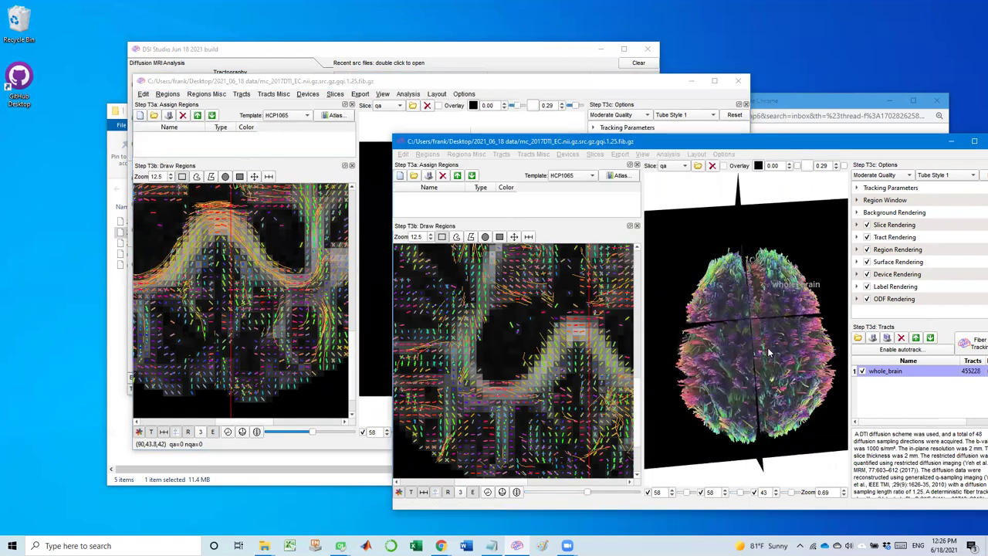
drag(764, 341, 788, 366)
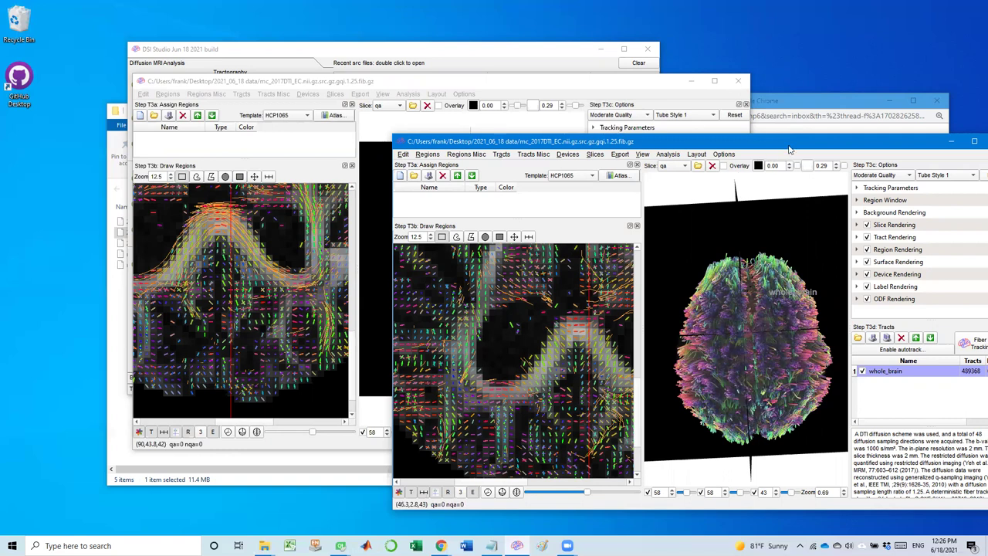
drag(789, 142, 710, 146)
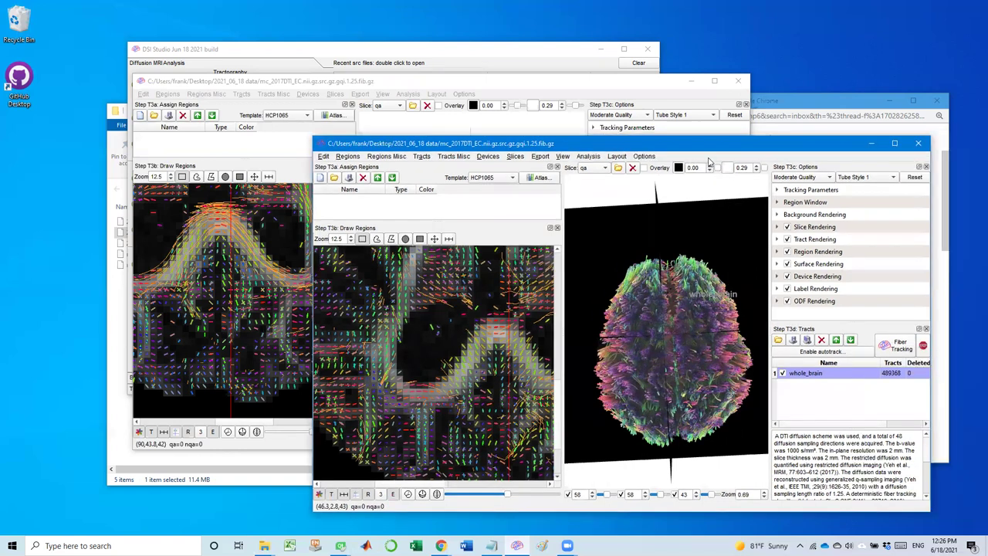
click(823, 340)
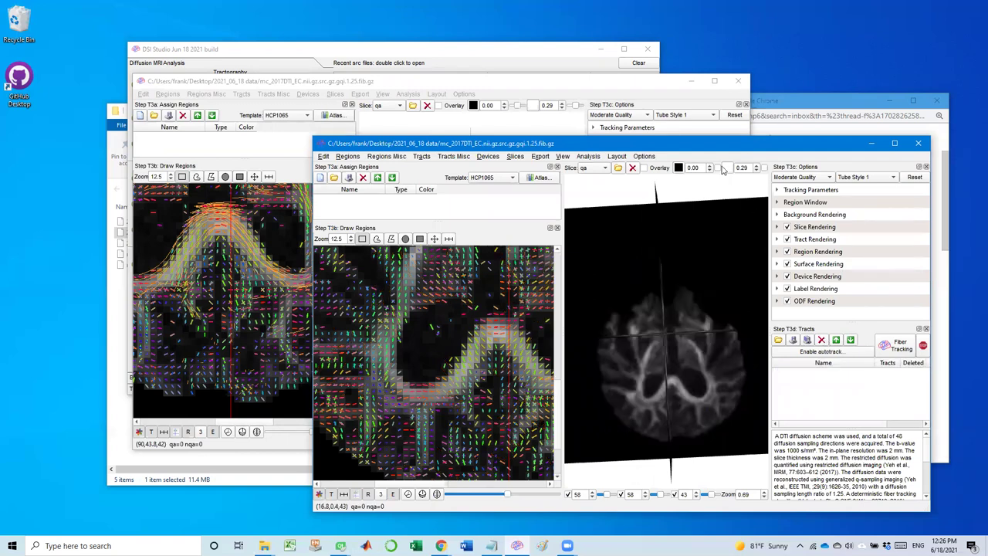
drag(734, 151, 734, 151)
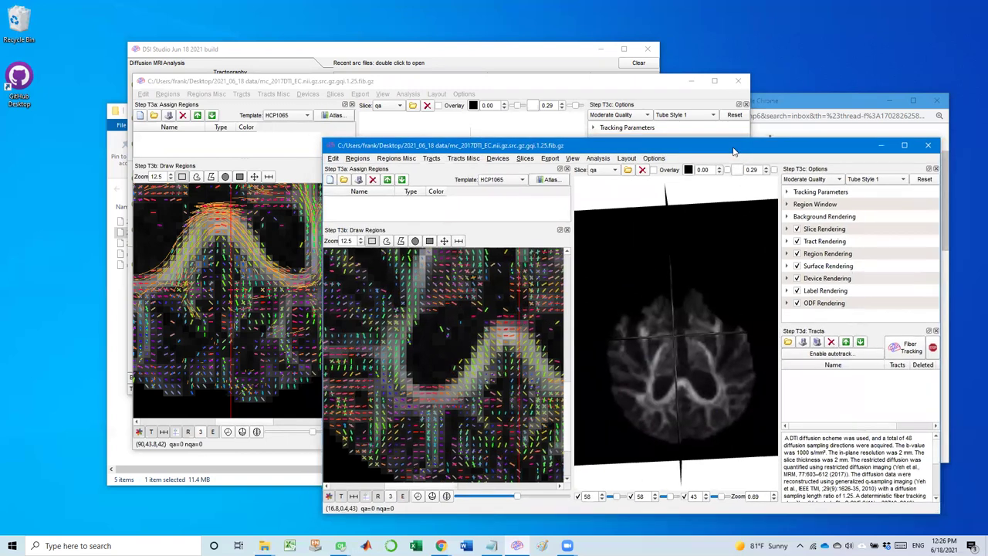
Zoom in on the other window's 621,661 tracts and tilt the brain forward to show its top
click(617, 82)
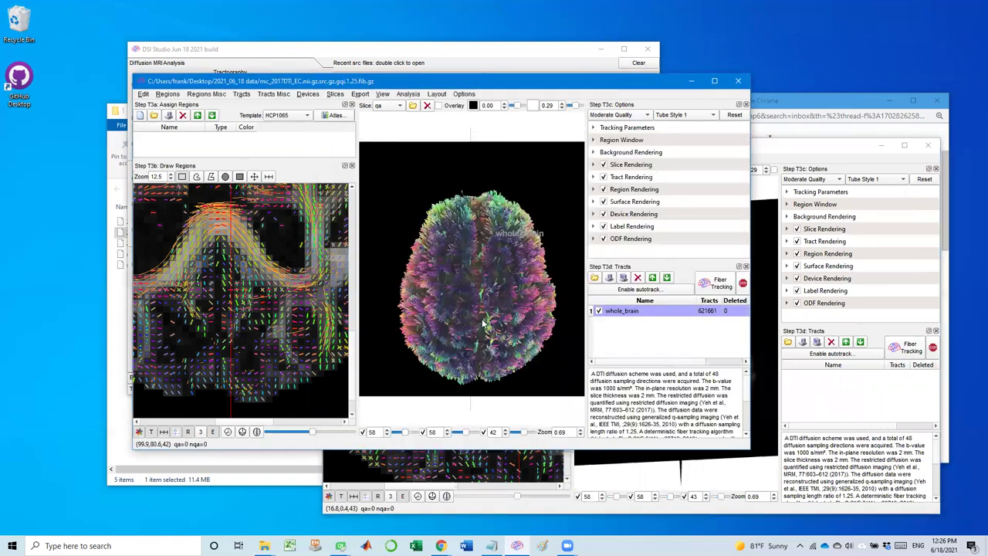
scroll(484, 318, up, 1)
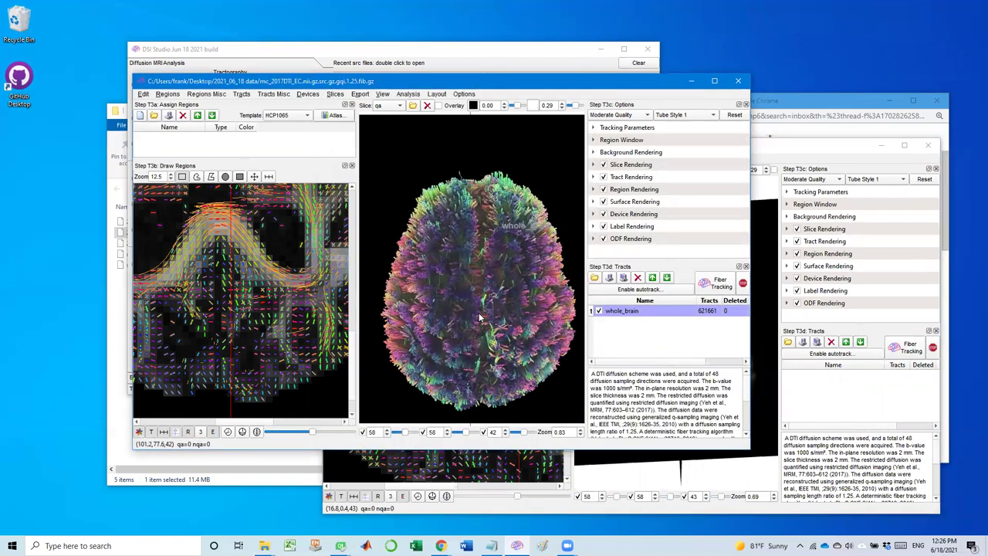
drag(483, 315, 484, 288)
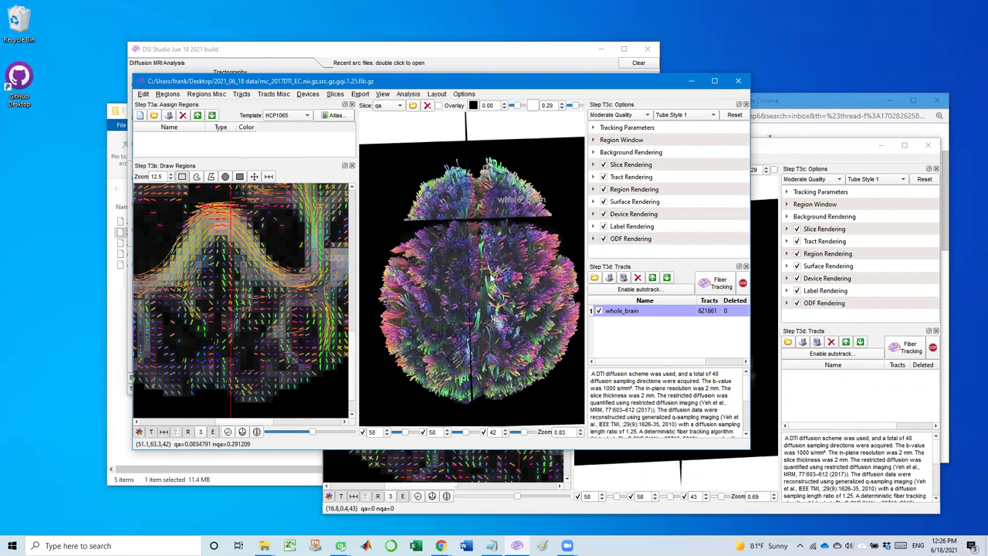
drag(500, 324, 498, 287)
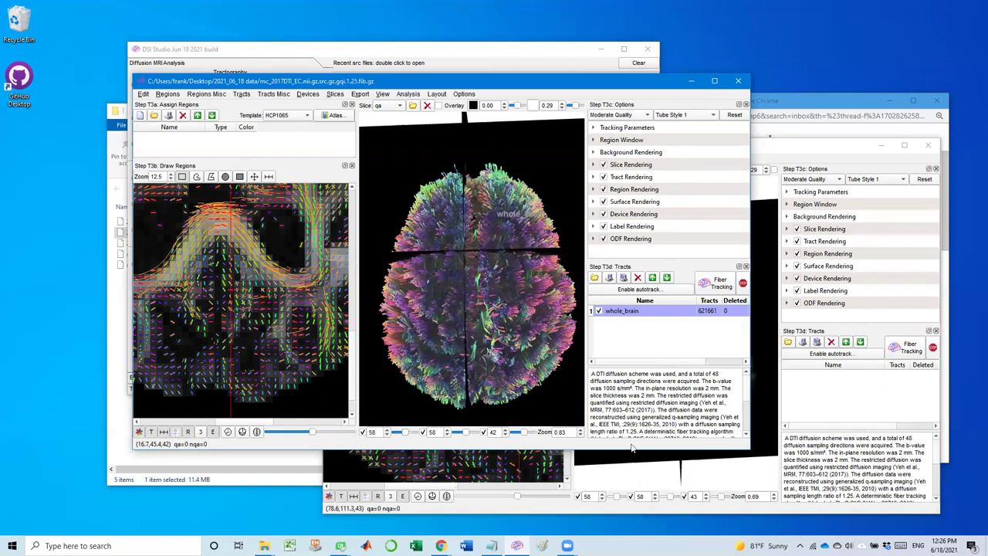